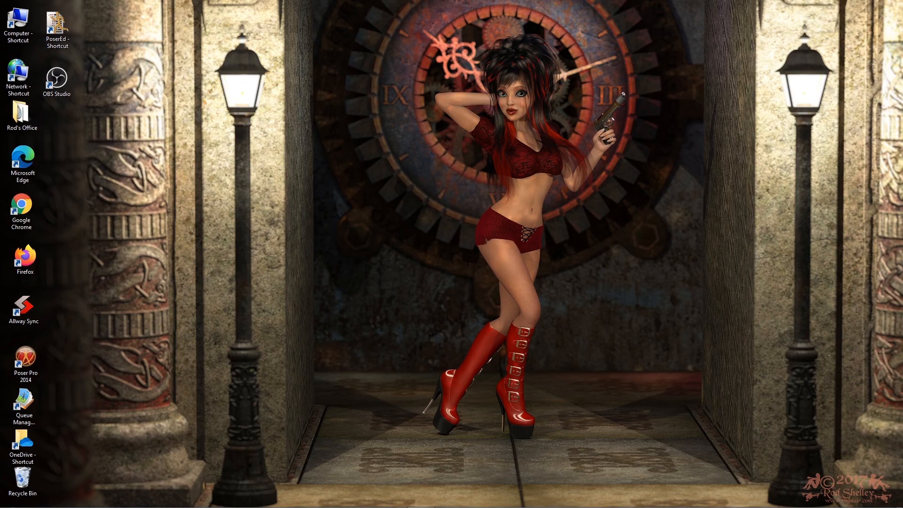
mouse_move(335, 504)
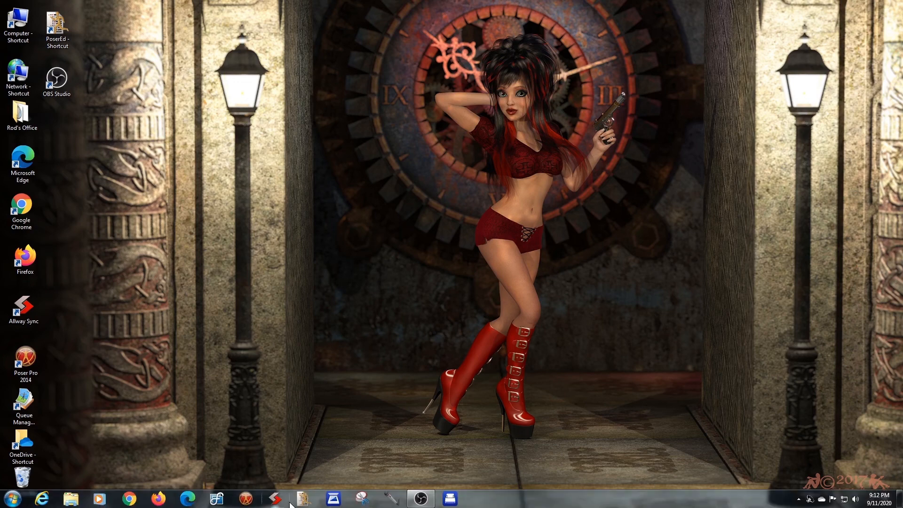
click(157, 500)
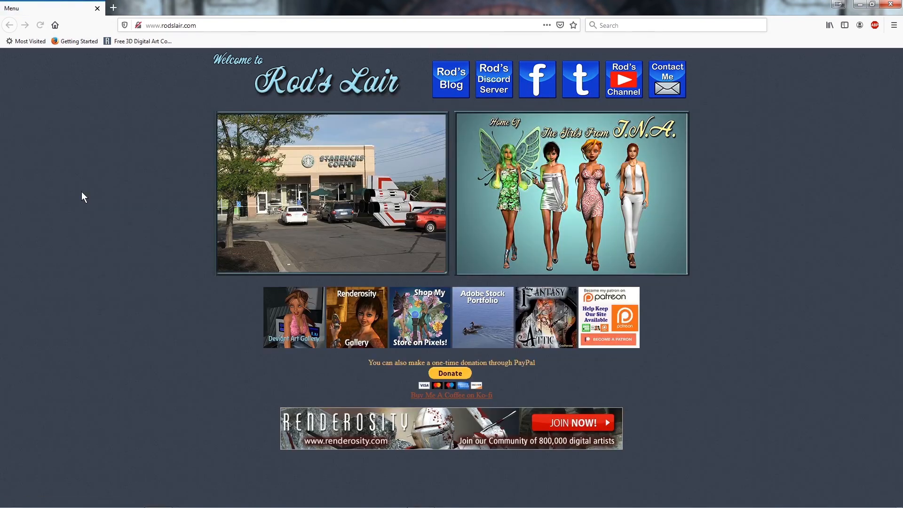
click(42, 24)
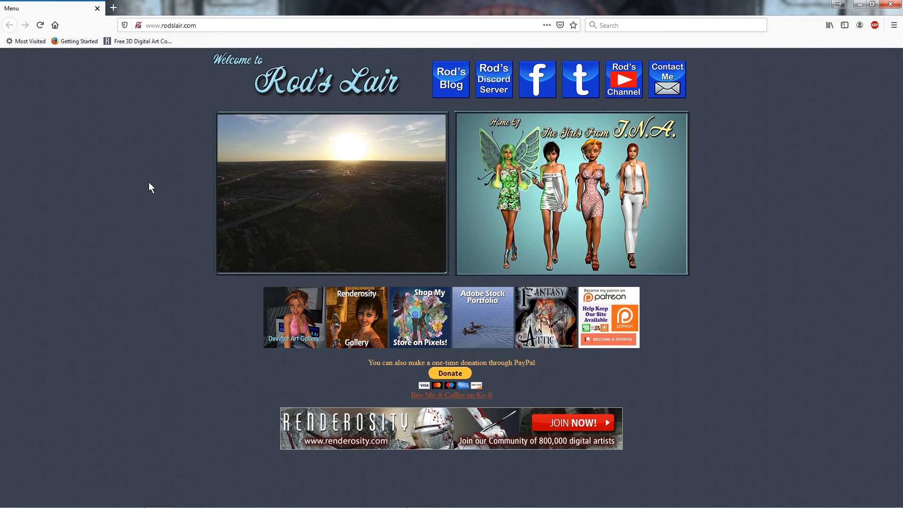
Open the site's About Me page from the welcome title, read through the host's introduction, and close the page
click(229, 83)
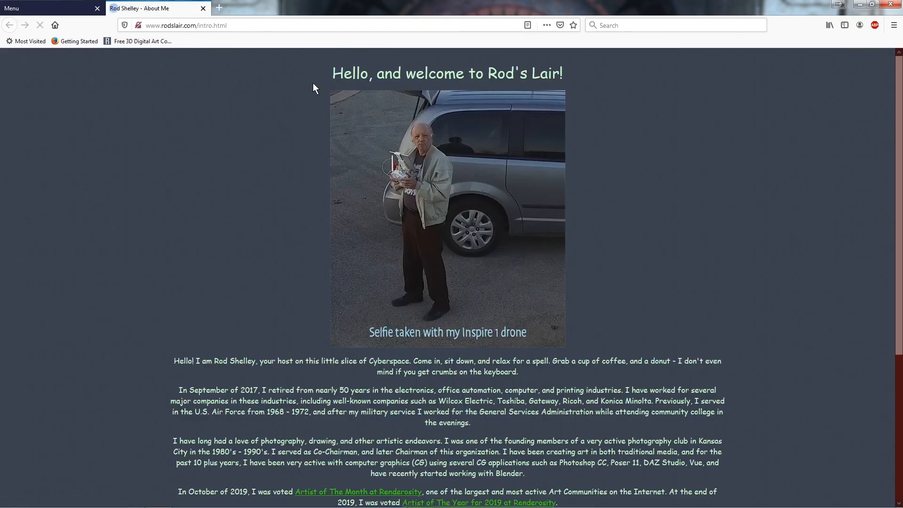
scroll(384, 283, down, 4)
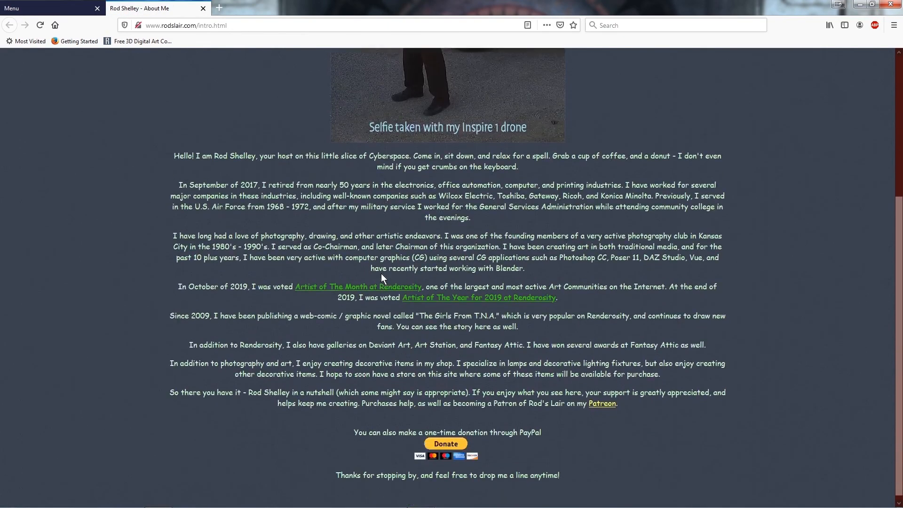
scroll(380, 303, up, 4)
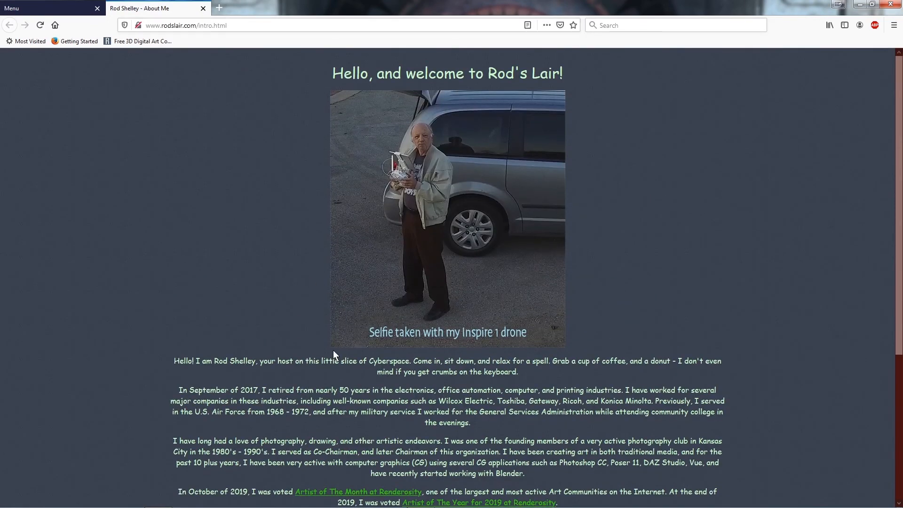
scroll(334, 350, down, 4)
scroll(333, 350, up, 4)
scroll(333, 350, down, 3)
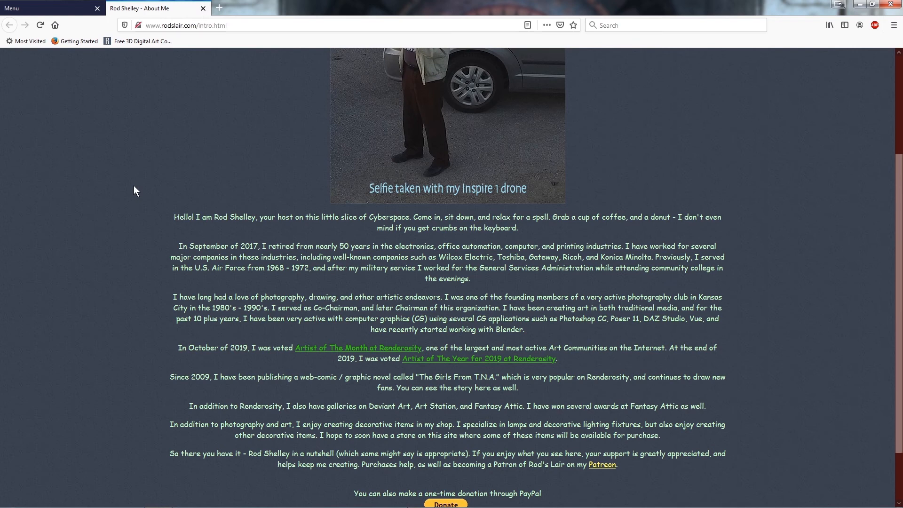
click(203, 8)
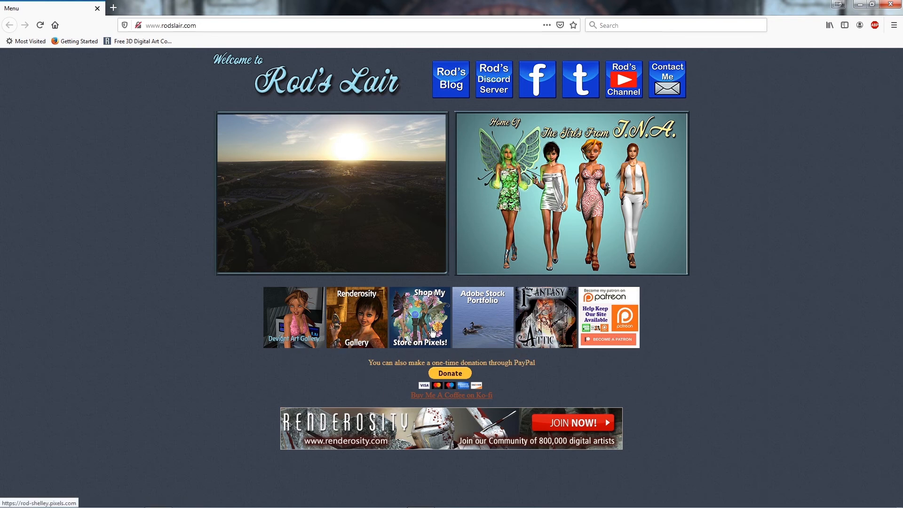
Open the Pixels store from the home page, view the Rod's Artwork collection, and return to the store front
click(428, 309)
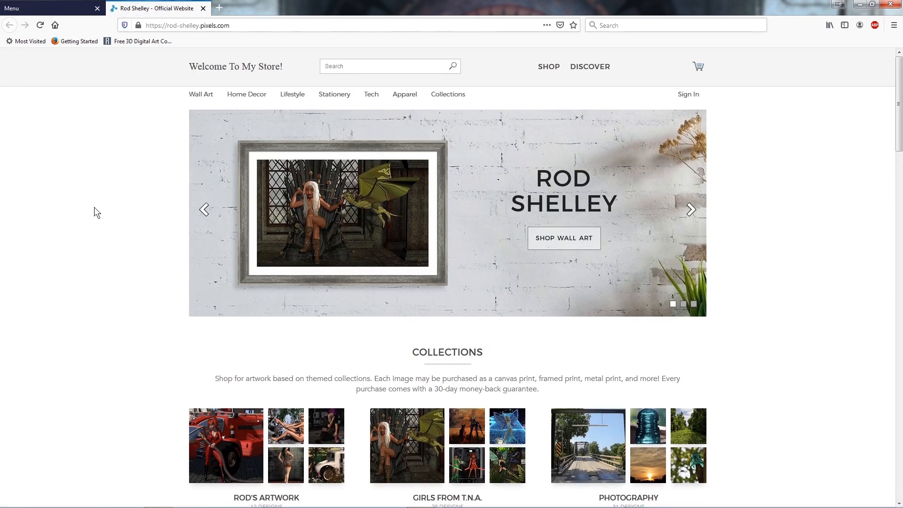
scroll(94, 208, down, 2)
scroll(94, 209, down, 1)
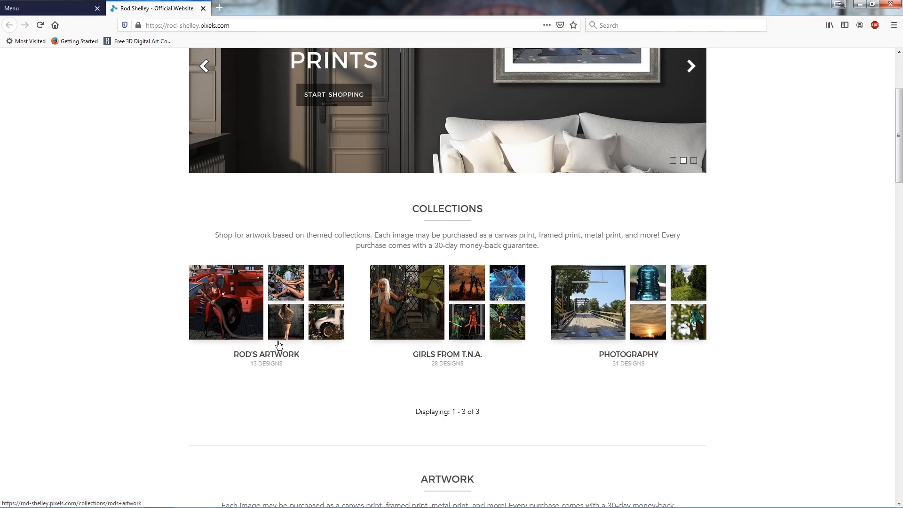
click(279, 301)
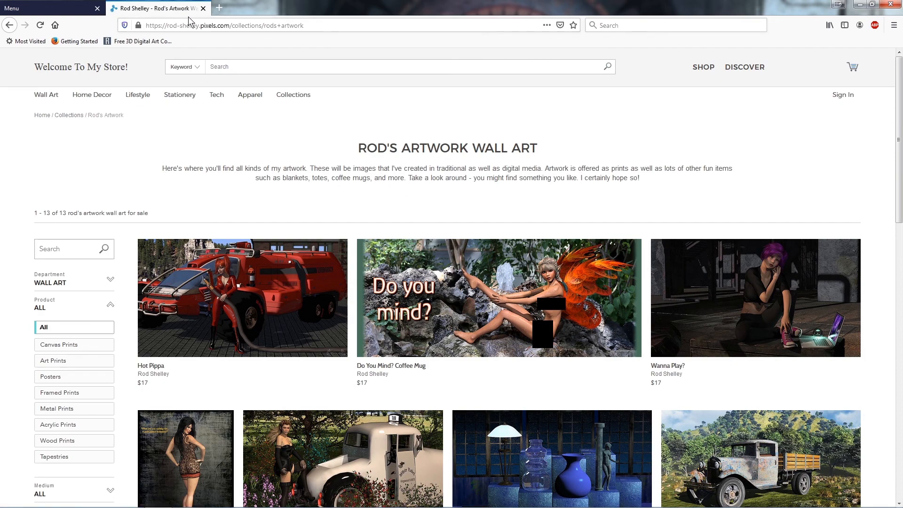
click(111, 81)
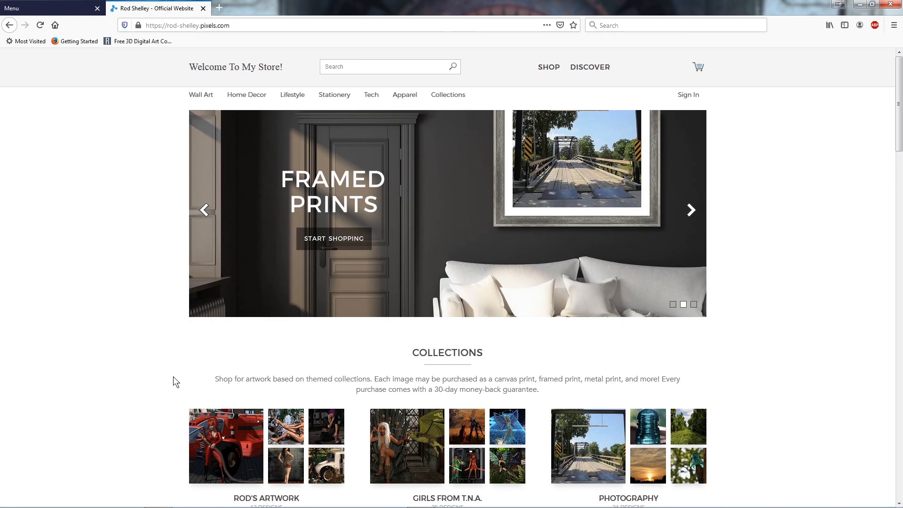
View the Girls From T.N.A. and Photography collections in the Pixels store, returning to the store front after each
scroll(174, 378, down, 2)
scroll(173, 381, up, 2)
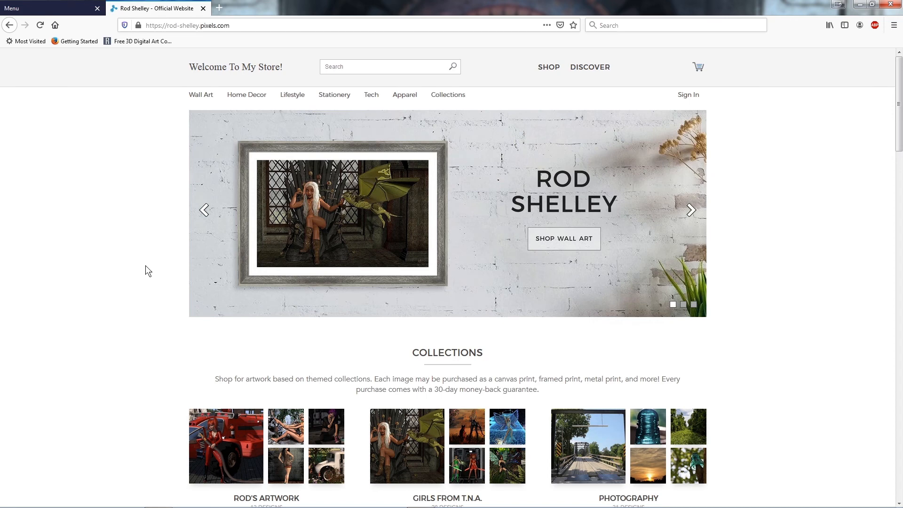
scroll(146, 266, down, 2)
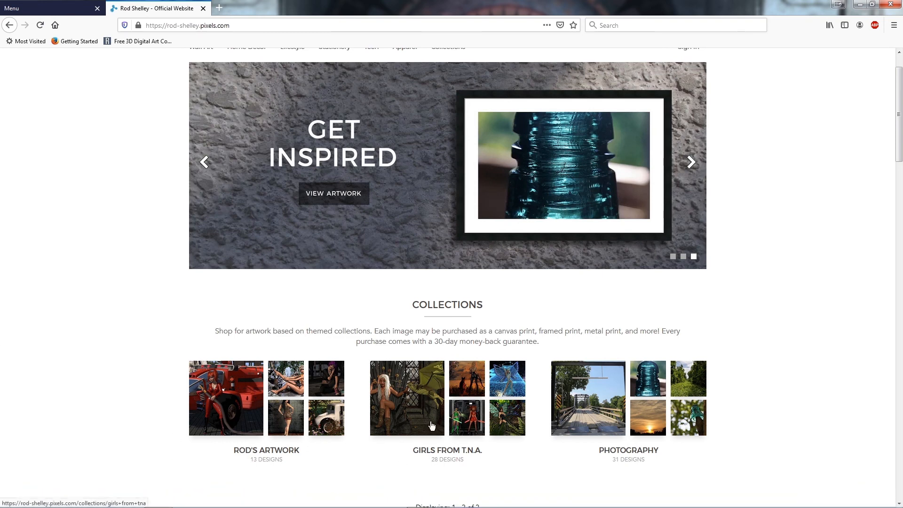
click(414, 404)
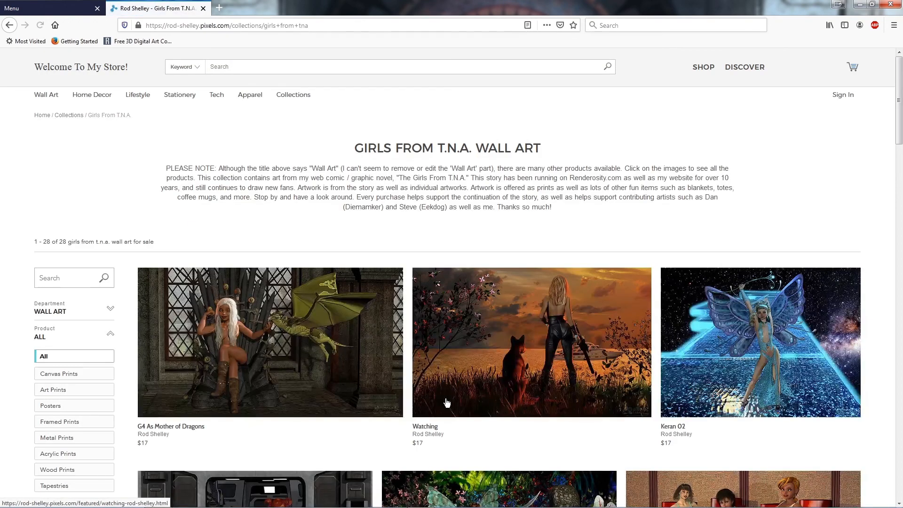
scroll(521, 442, down, 1)
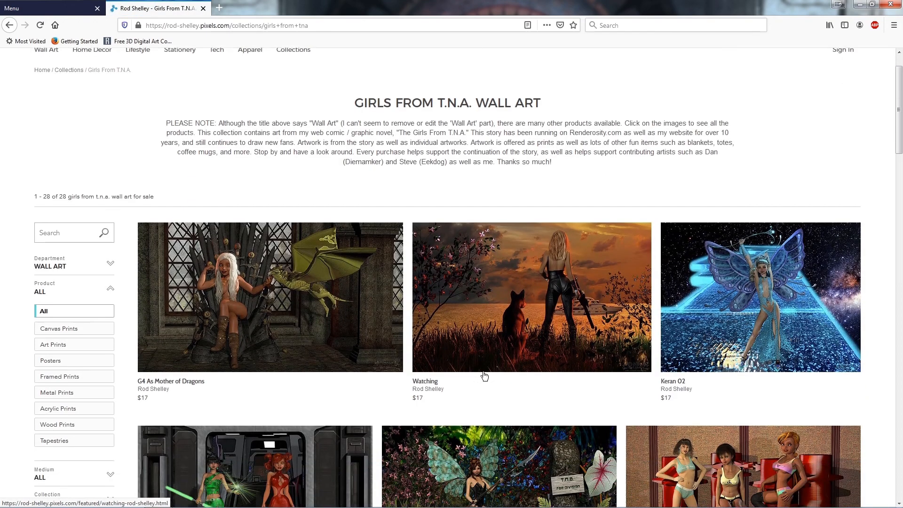
scroll(484, 360, up, 1)
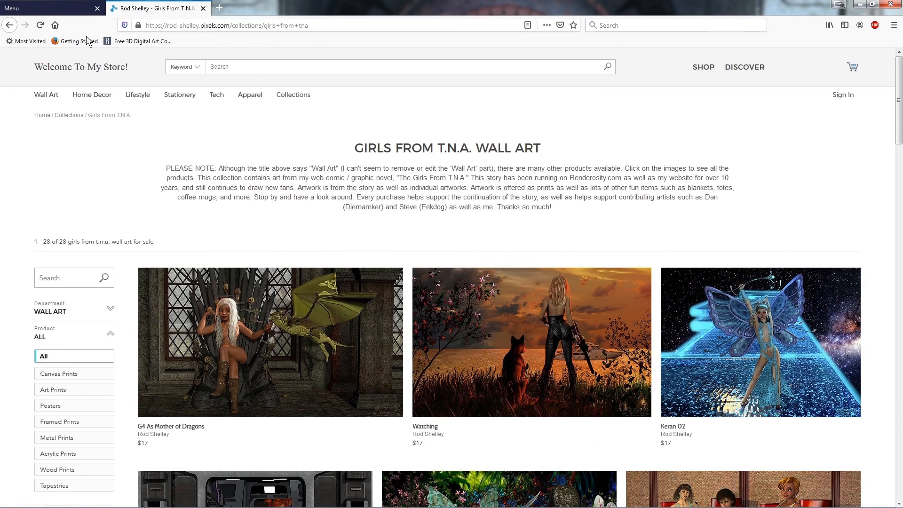
click(40, 66)
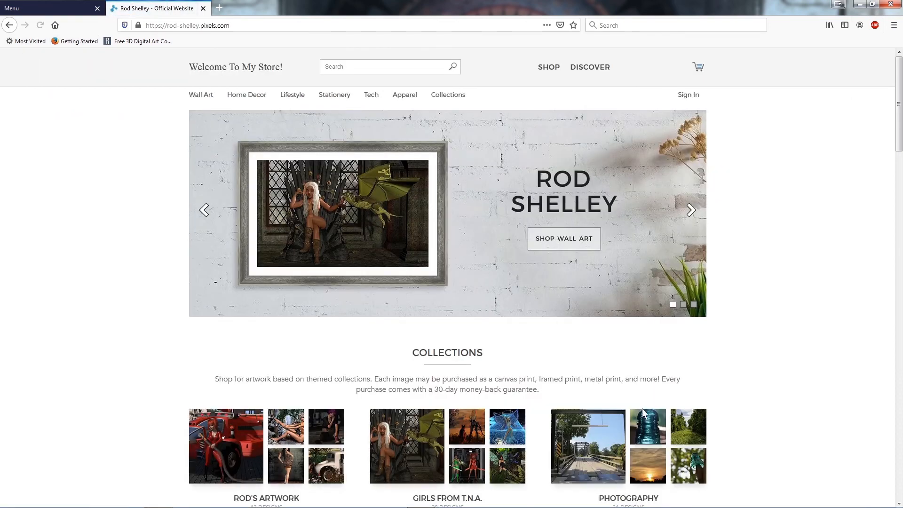
click(645, 416)
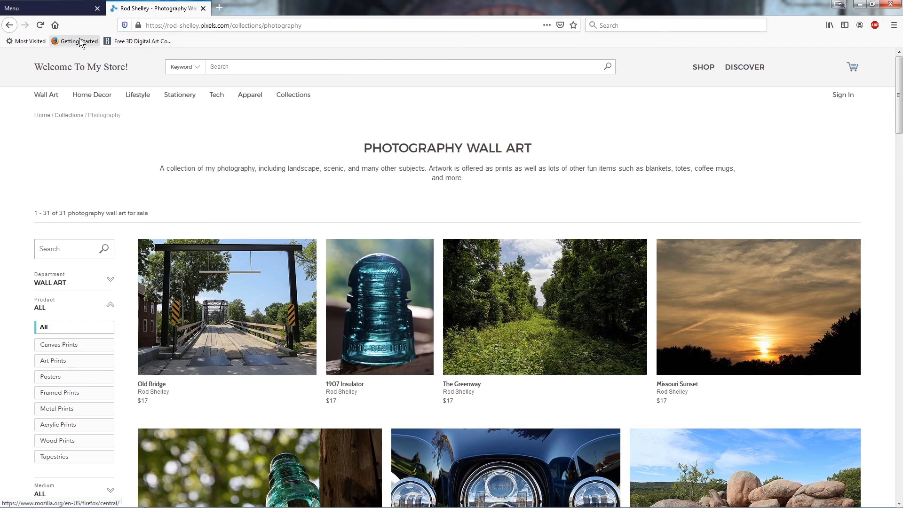
click(70, 67)
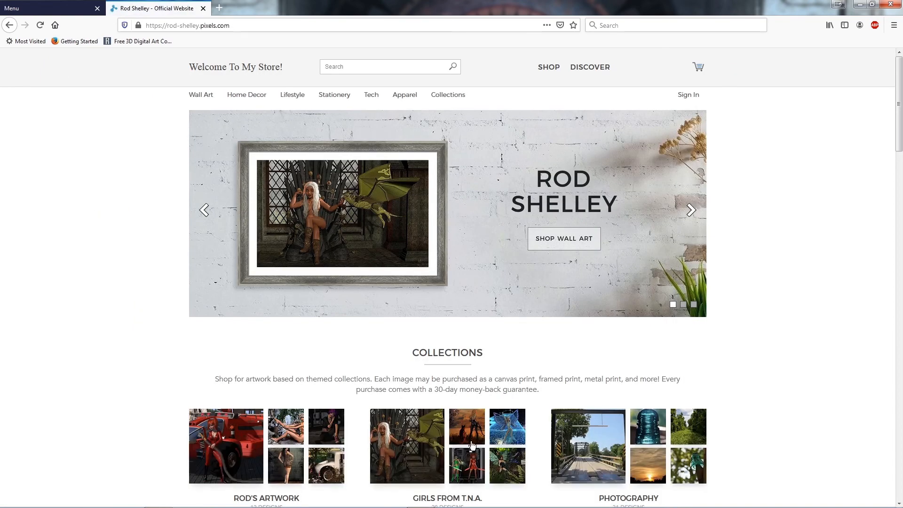
Open the Watching artwork in the Girls From T.N.A. collection, look over its available products, and close the store page
click(472, 444)
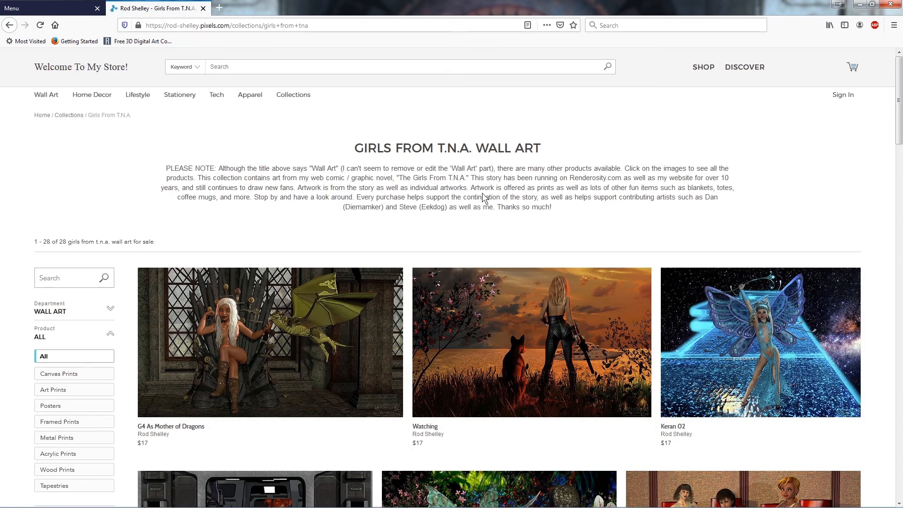
click(502, 349)
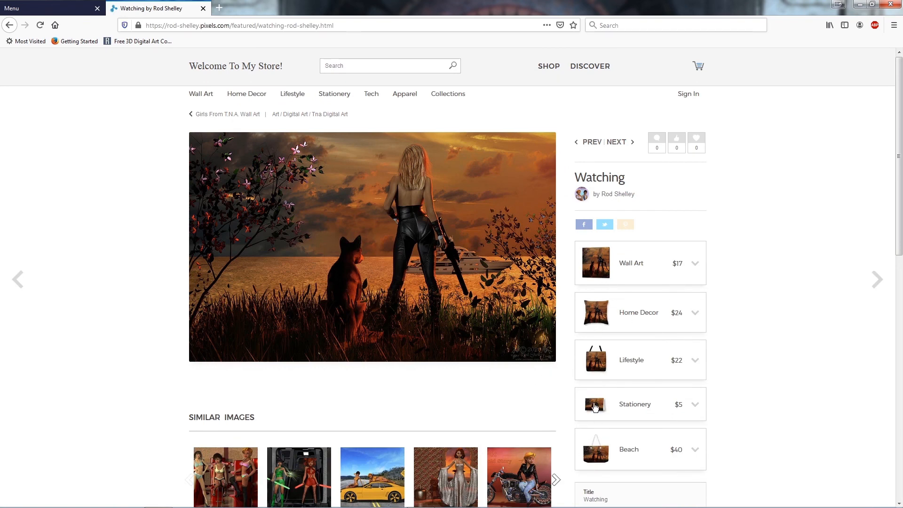
scroll(595, 407, down, 3)
scroll(594, 404, up, 3)
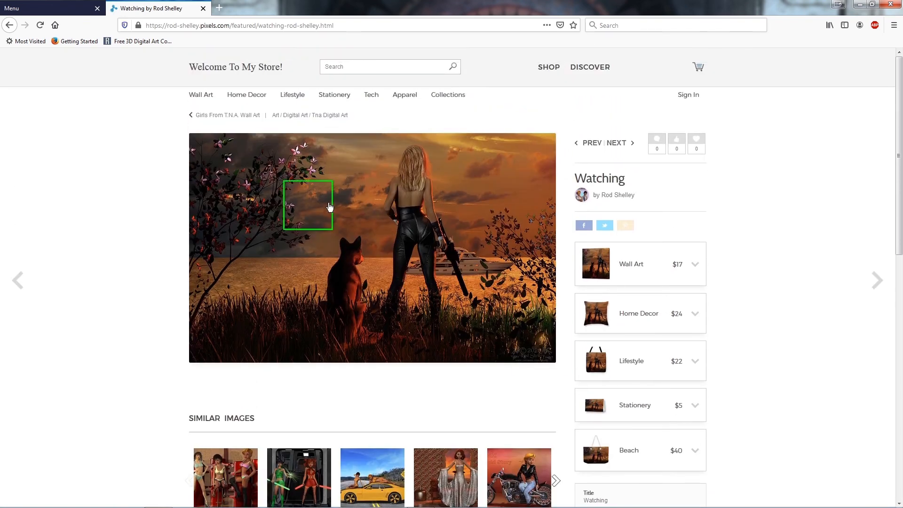
click(203, 9)
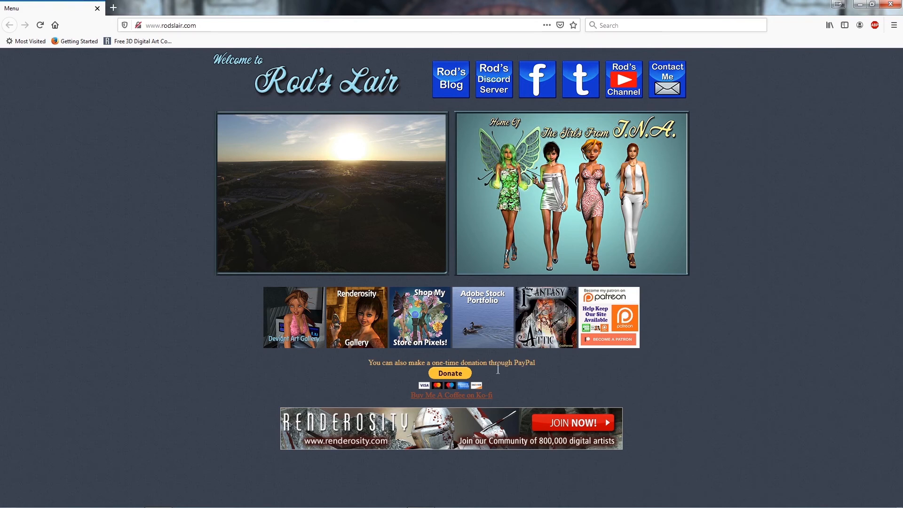
Open the Adobe Stock portfolio from the home page, browse its photographs, and close the page
click(475, 293)
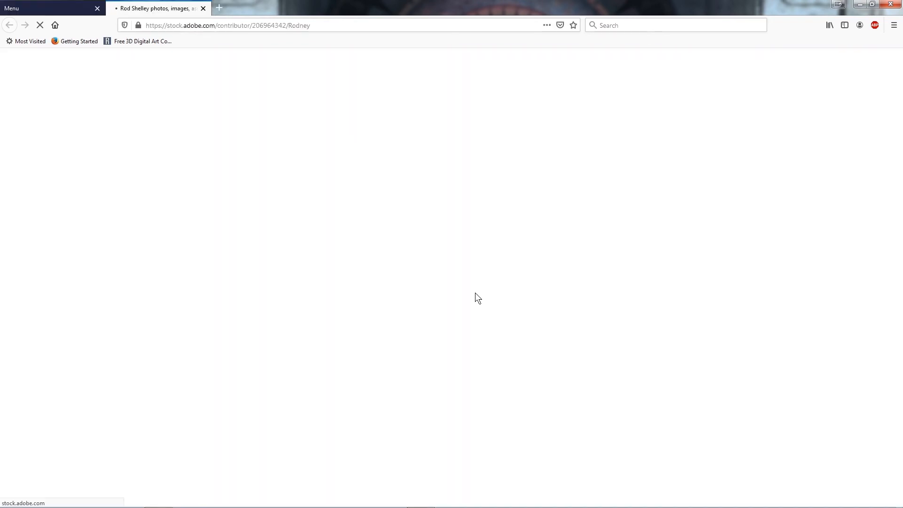
scroll(407, 353, down, 2)
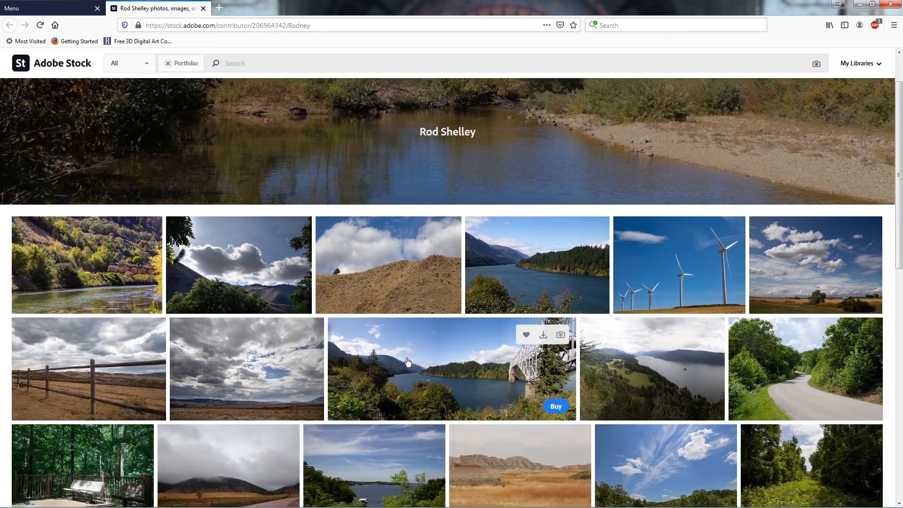
scroll(406, 358, down, 10)
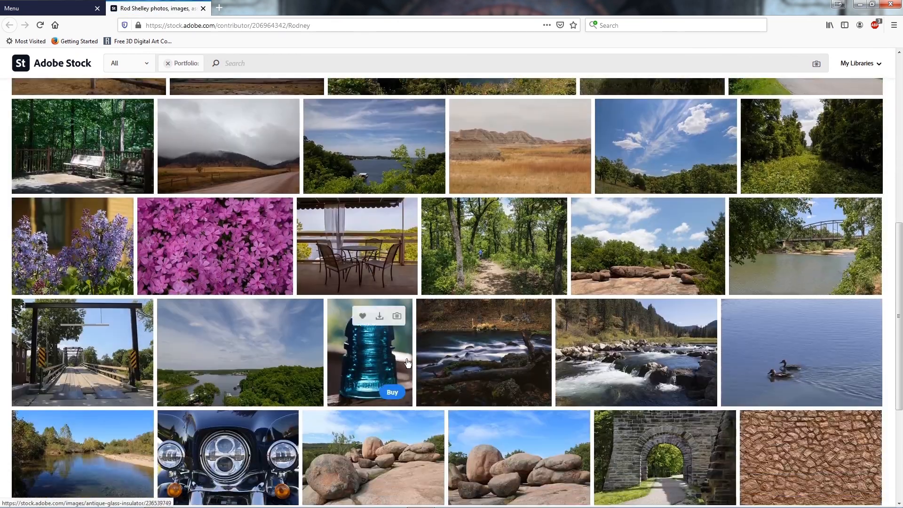
scroll(407, 361, down, 2)
scroll(407, 361, up, 13)
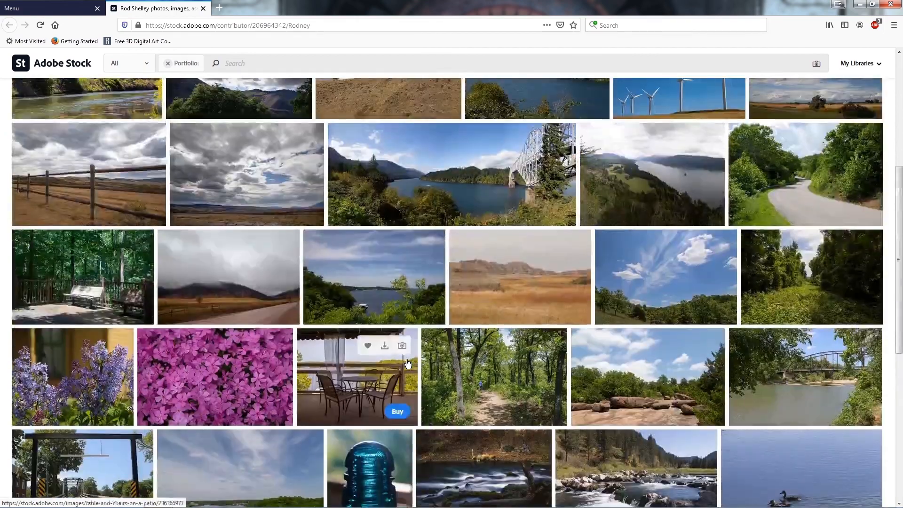
click(203, 9)
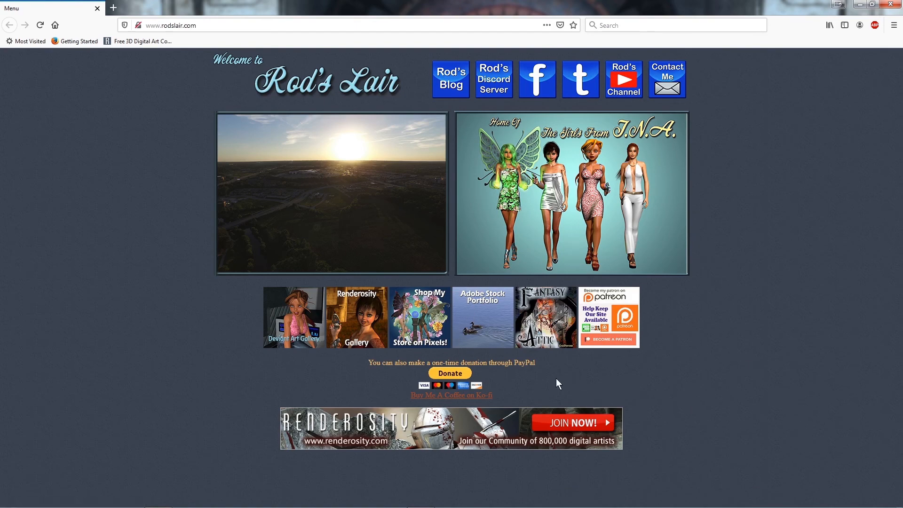
Reopen the Adobe Stock portfolio, look through its photographs to the end of the page, and close it again
click(487, 324)
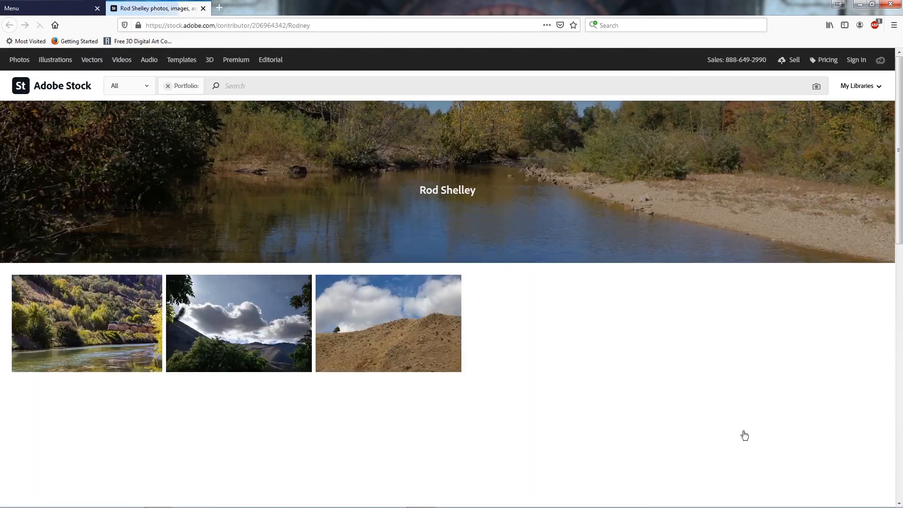
scroll(642, 374, down, 3)
scroll(643, 376, down, 4)
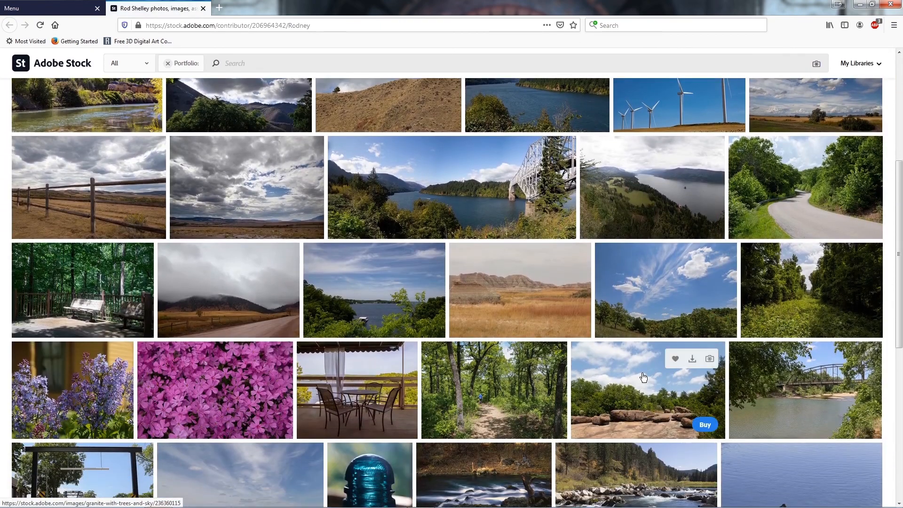
scroll(644, 376, down, 5)
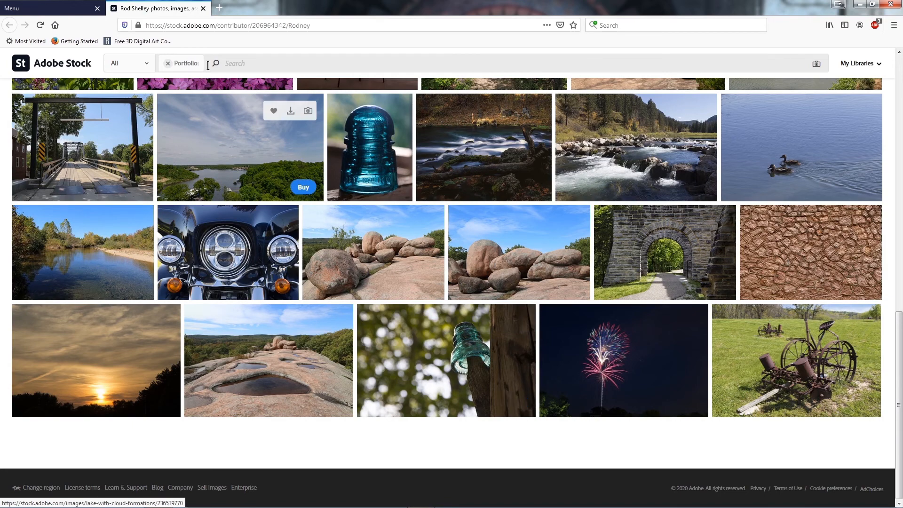
click(203, 8)
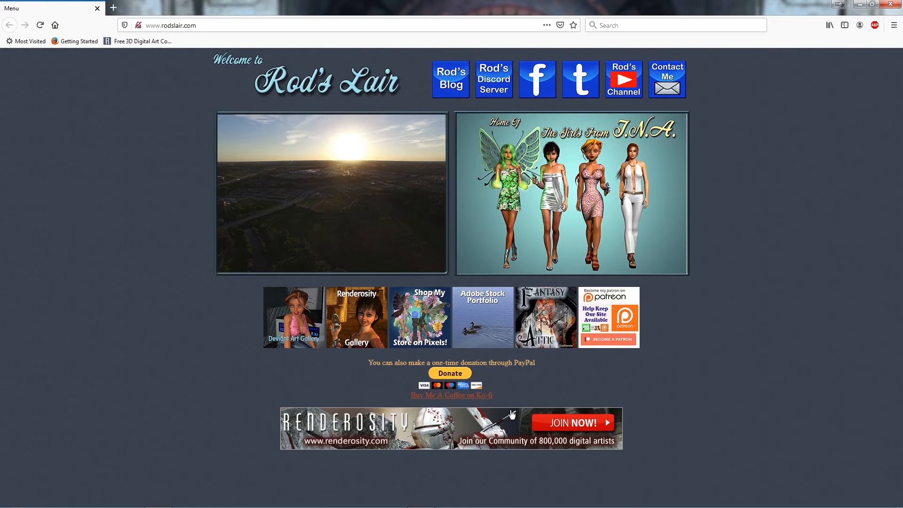
Open the Patreon page from the home page, look over its two membership tiers, and close it
click(604, 312)
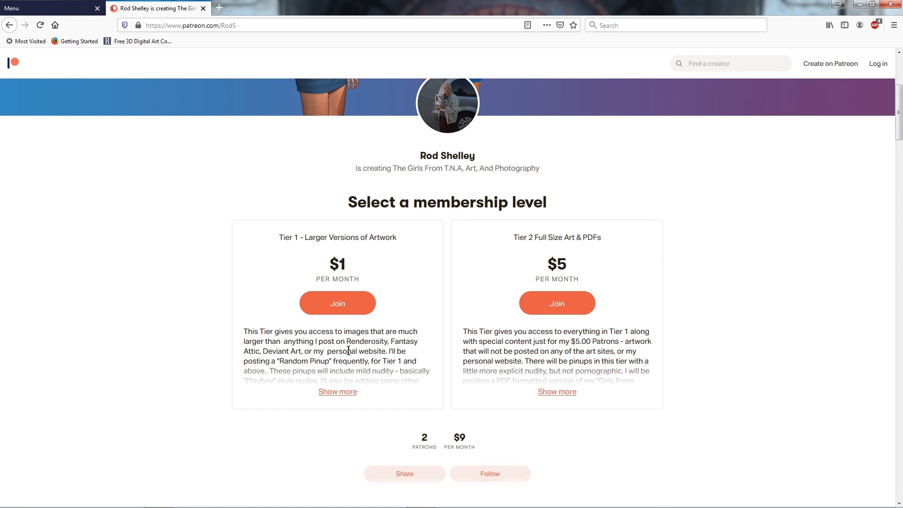
mouse_move(467, 507)
click(203, 8)
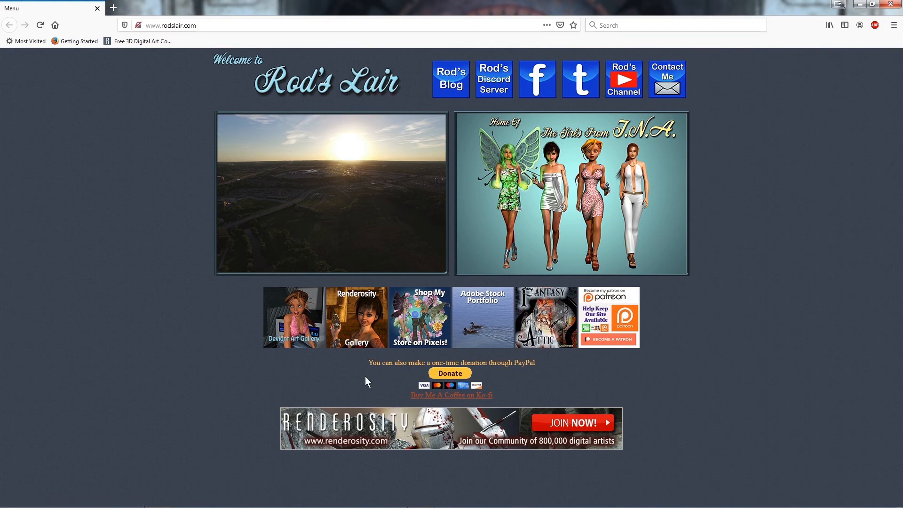
Open the Ko-fi page from the home page, look over the support goal and coffee options, and close it
click(439, 395)
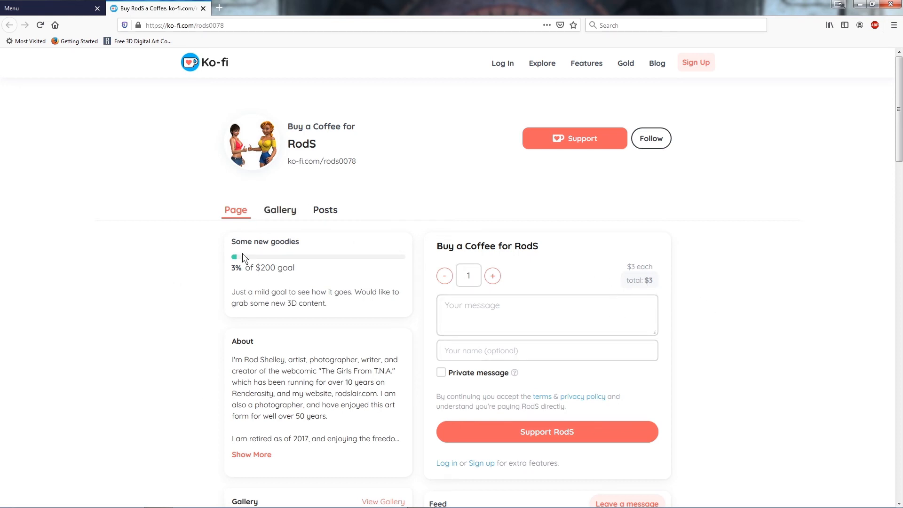
click(203, 8)
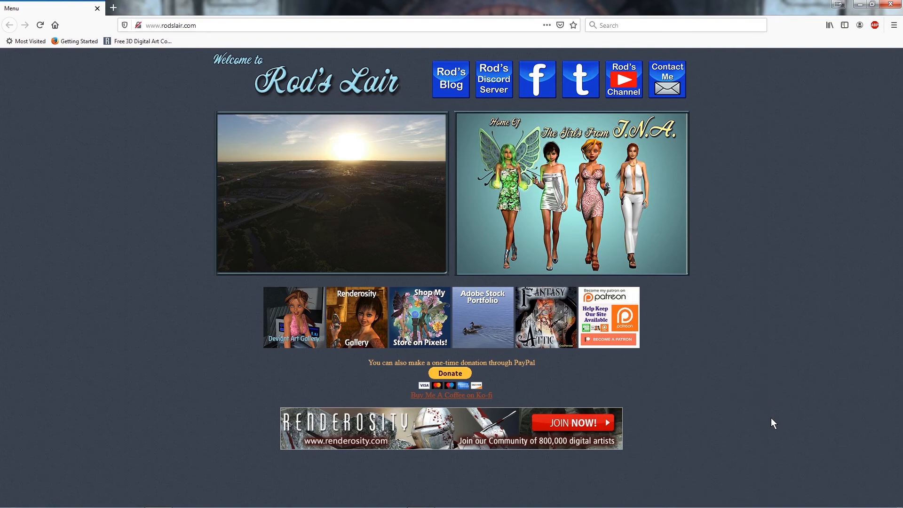
Open The Girls From T.N.A. site and its introduction page, read through the introduction, and close that page
click(623, 216)
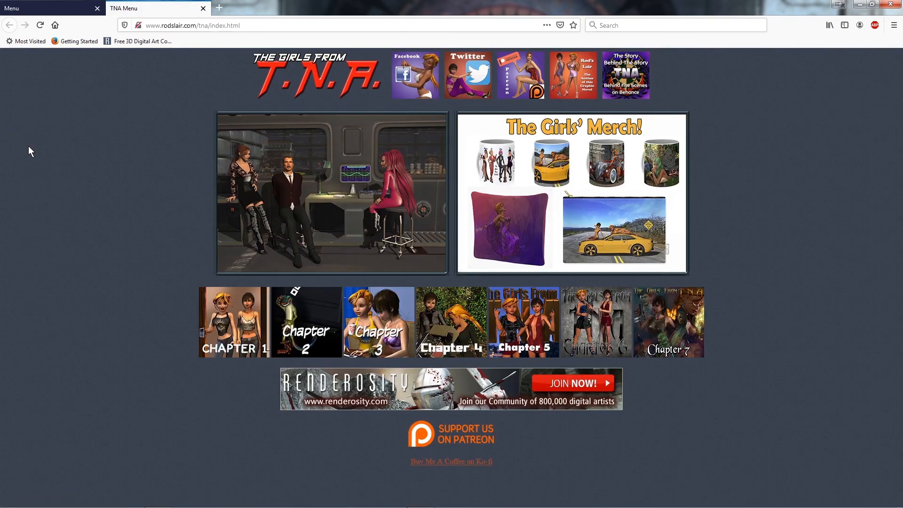
click(337, 87)
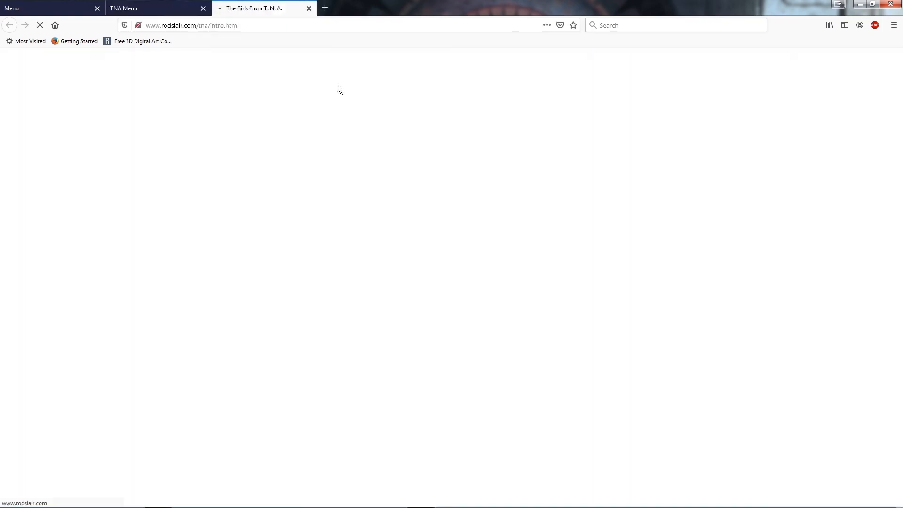
scroll(365, 350, down, 10)
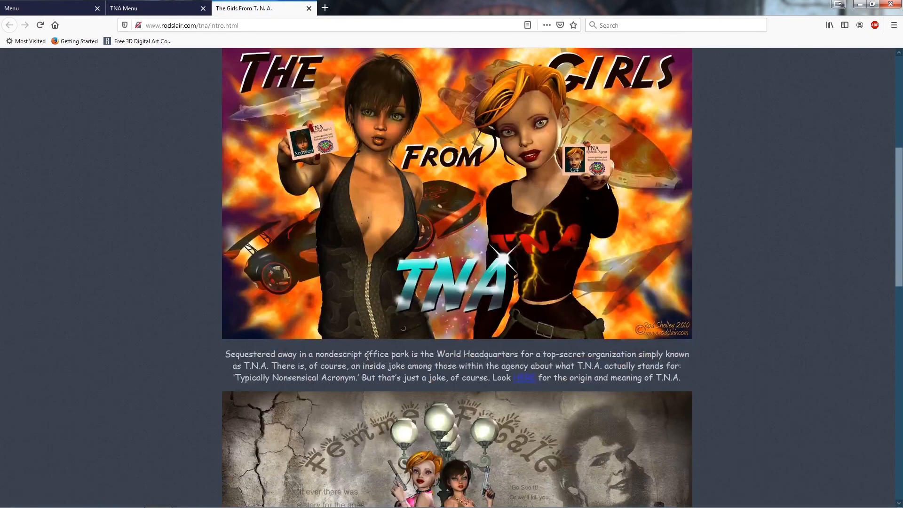
scroll(371, 361, down, 9)
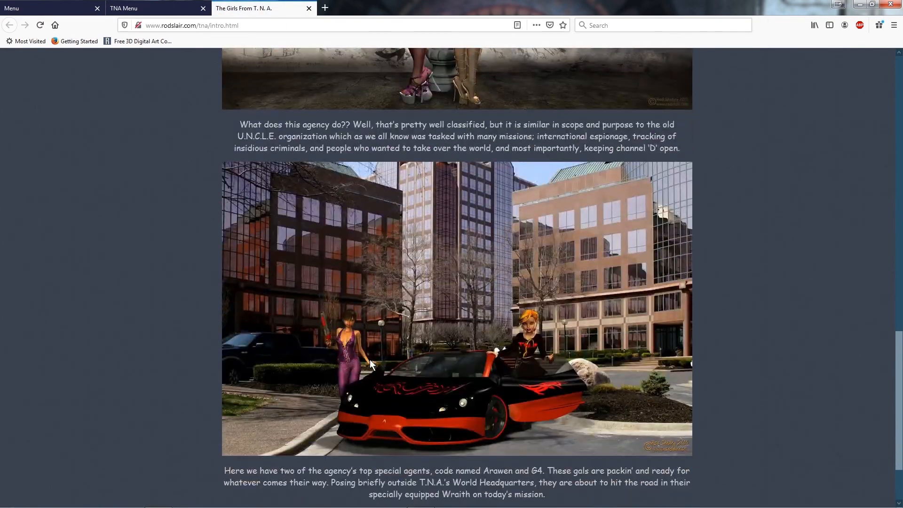
scroll(370, 361, up, 4)
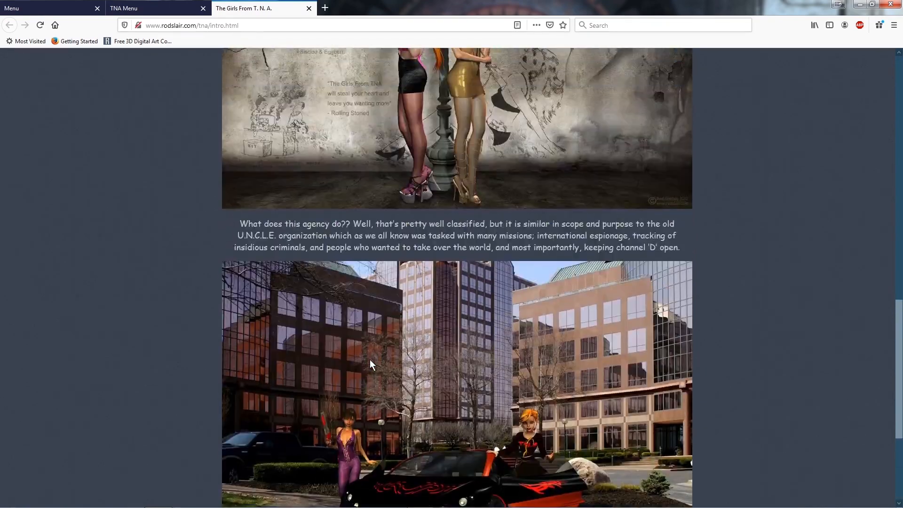
scroll(370, 360, down, 4)
scroll(304, 217, up, 16)
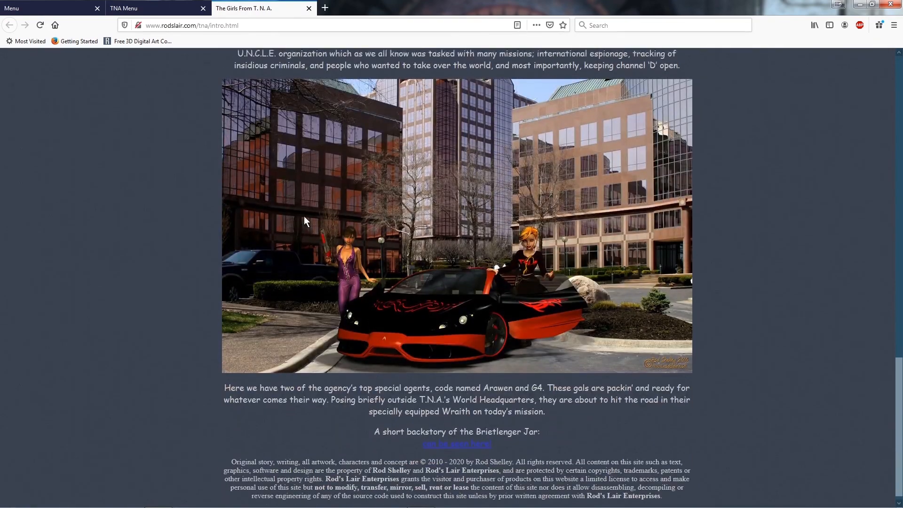
scroll(307, 239, up, 3)
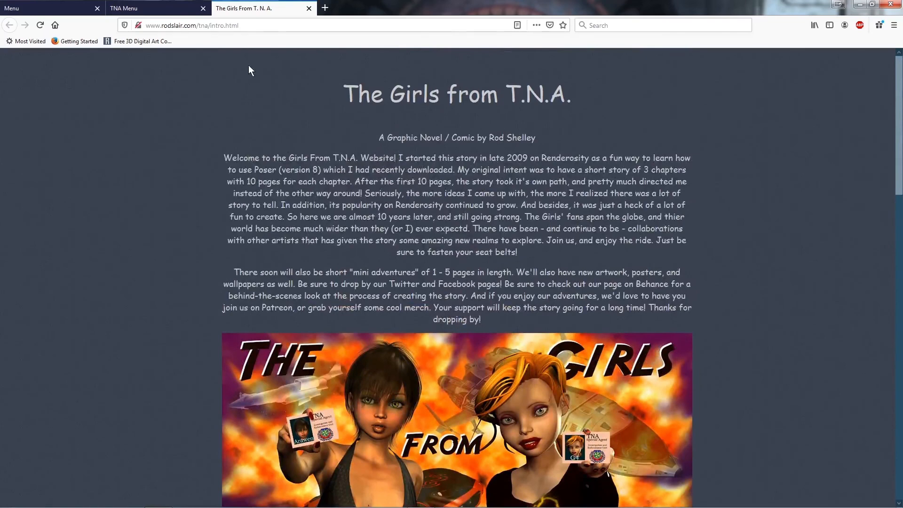
click(309, 12)
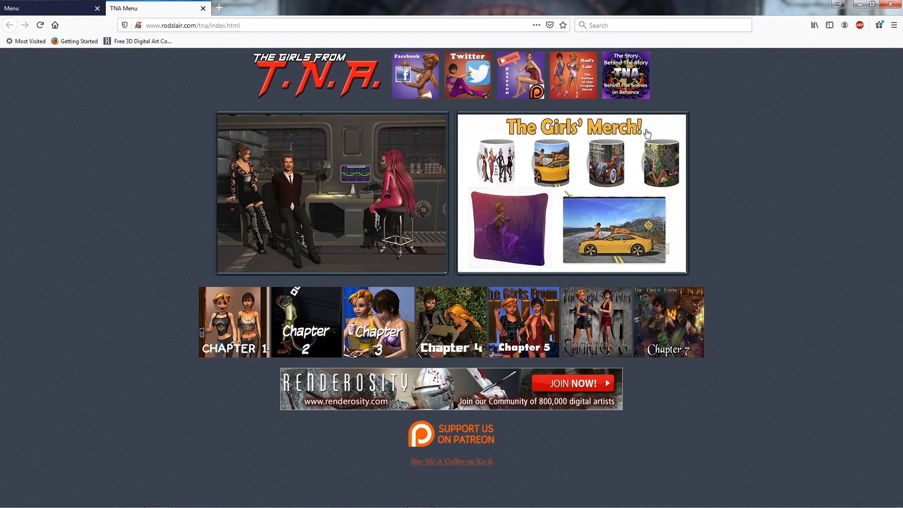
Look over the Girls' Merch page and the linked Behance behind-the-scenes page, closing each to return to the T.N.A. menu
click(619, 169)
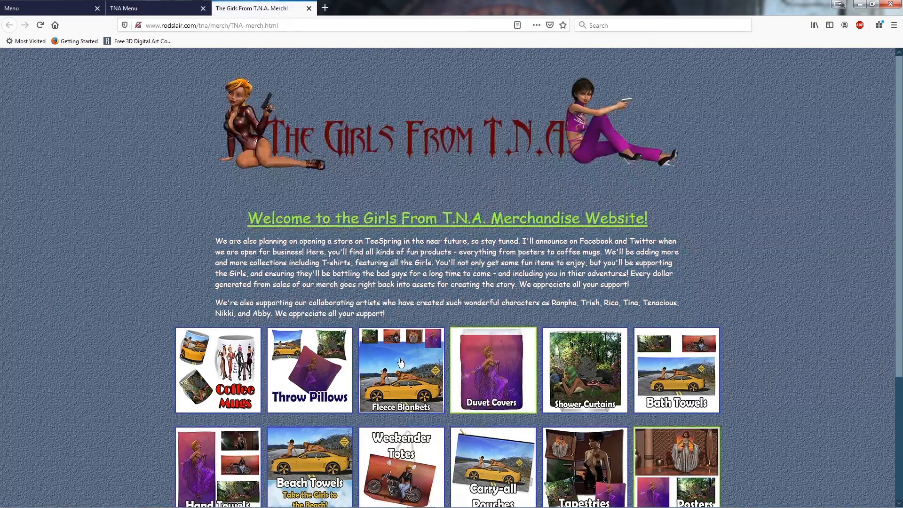
key(ctrl+w)
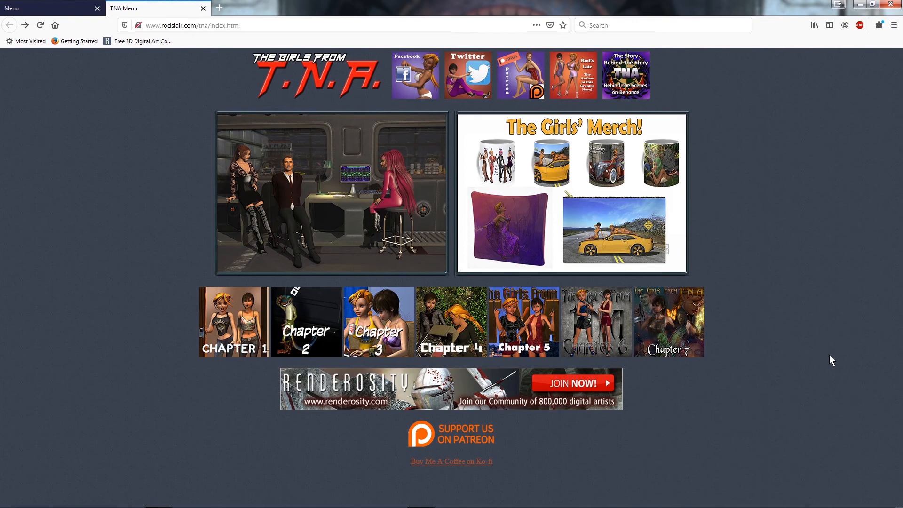
click(626, 76)
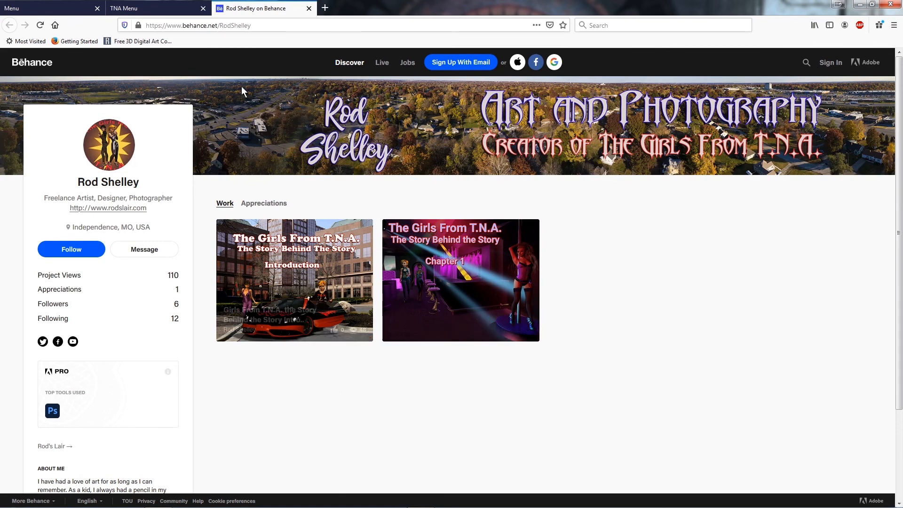
click(310, 8)
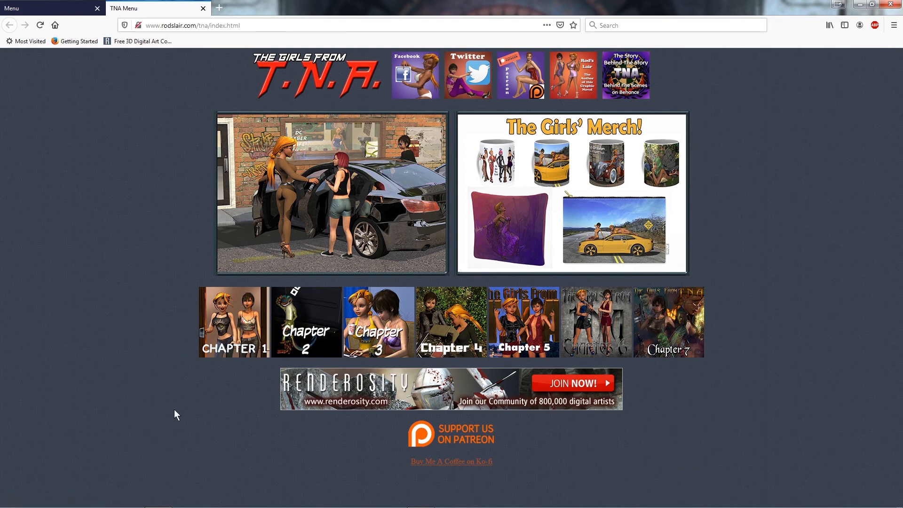
Open Chapter 7 of the graphic novel, browse its page thumbnails, and open Page 01
click(674, 349)
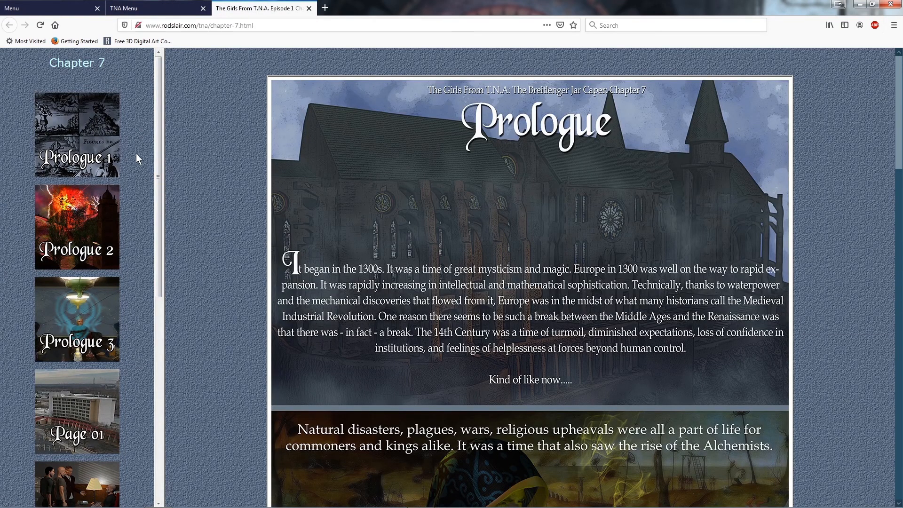
scroll(81, 282, down, 8)
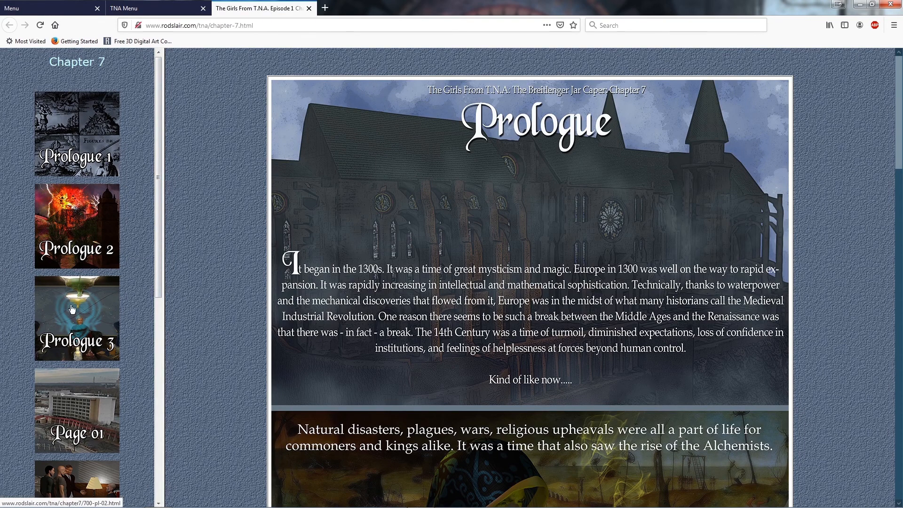
click(68, 411)
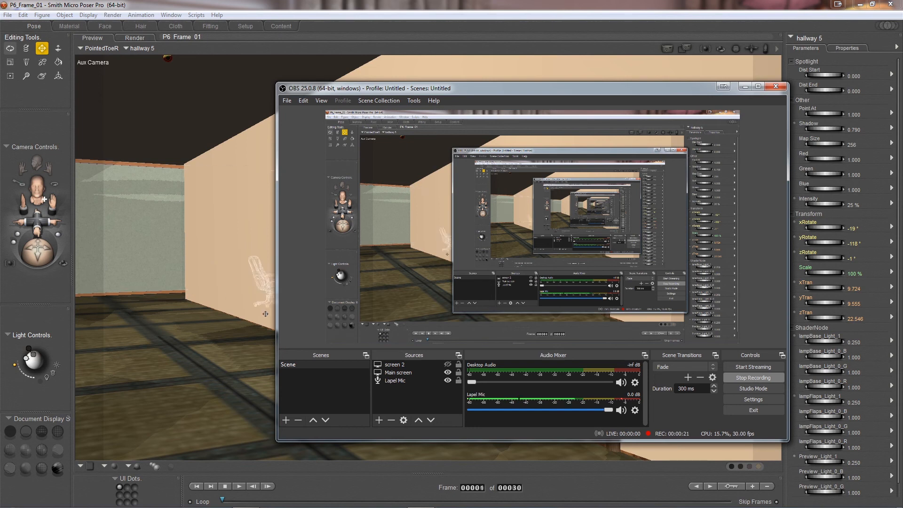
In OBS, make the screen 2 source visible in the recording and minimize the OBS window
click(392, 364)
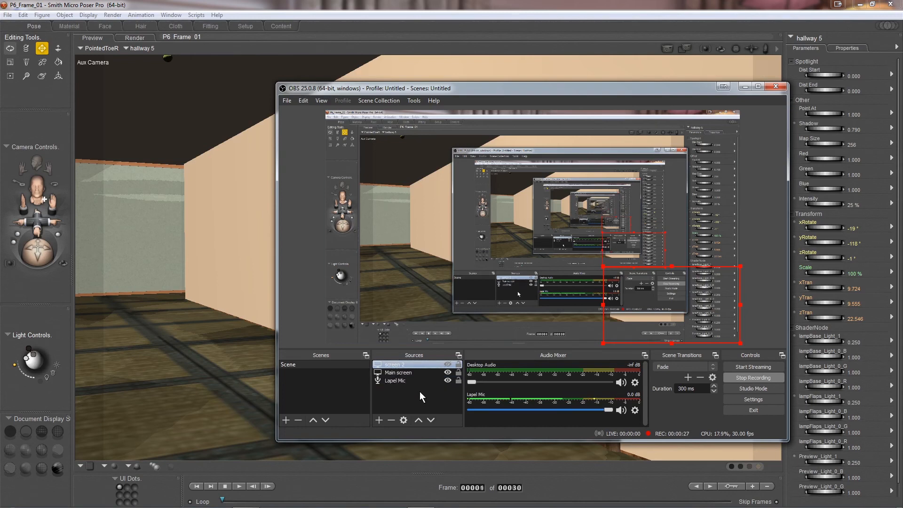
click(448, 364)
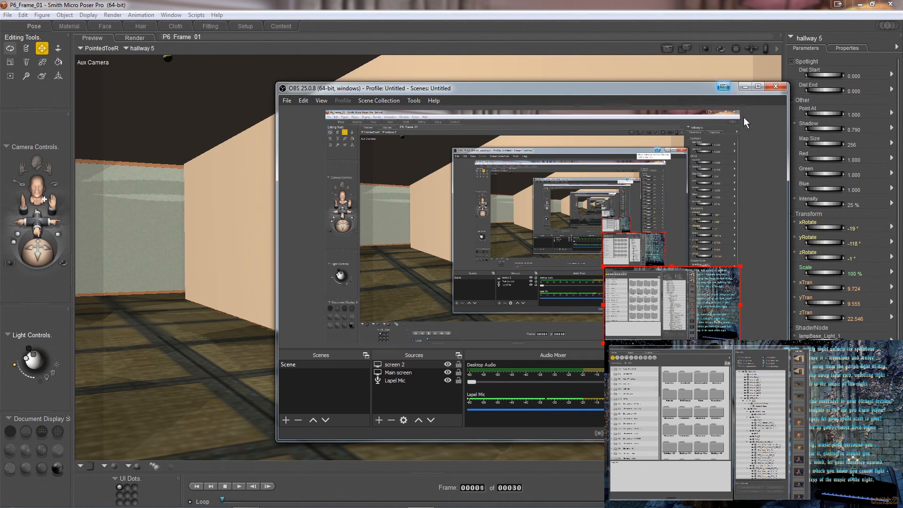
click(745, 86)
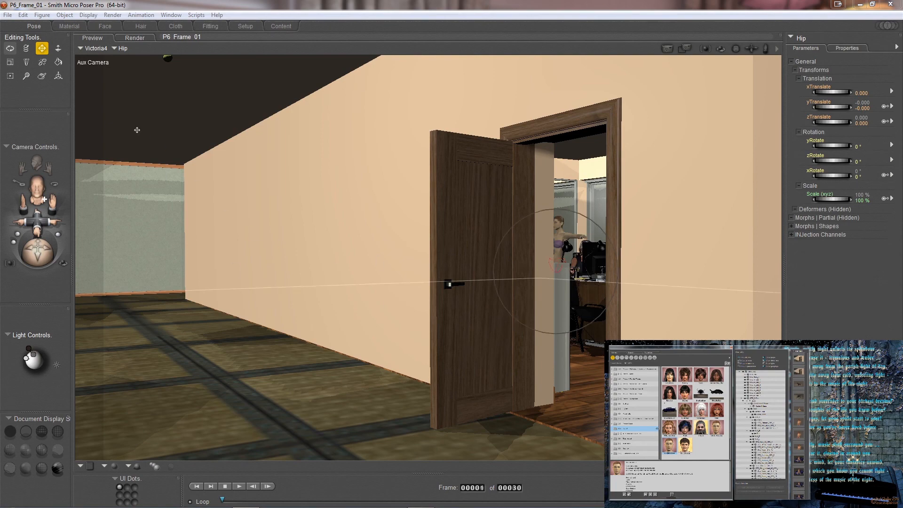
From the top camera, select the whole Victoria4 figure and move it into the hallway, about -14.2 in xTranslate and 17.9 in zTranslate
click(8, 150)
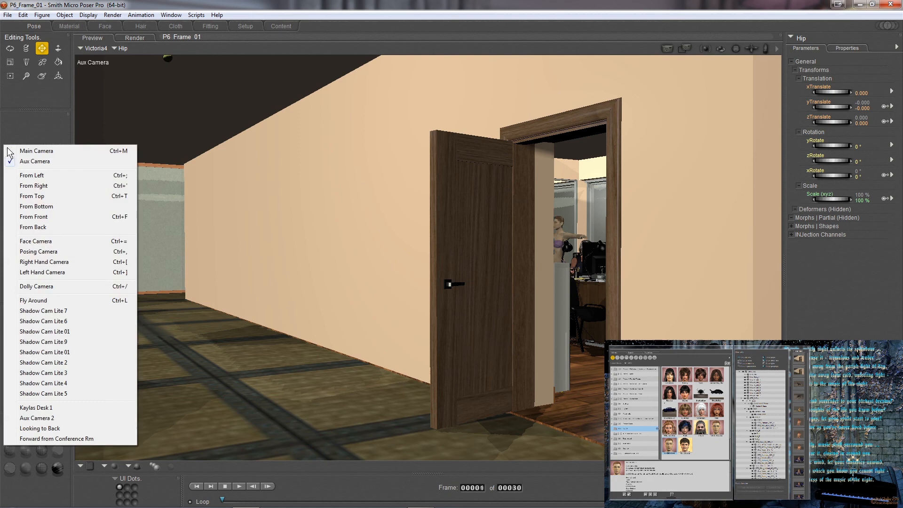
click(36, 195)
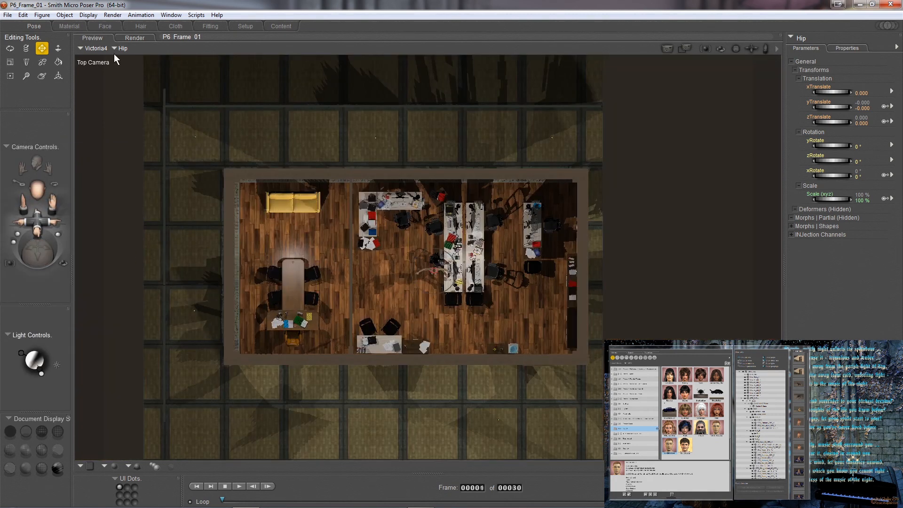
click(118, 50)
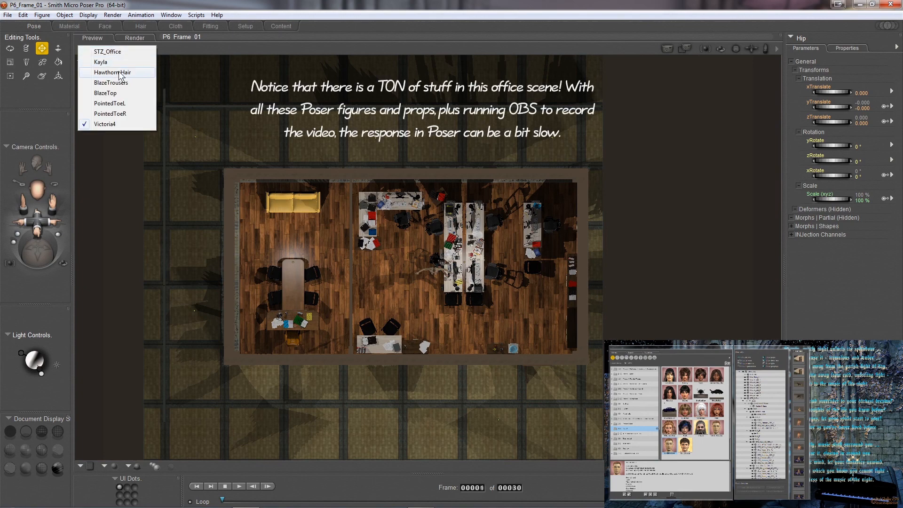
click(175, 55)
click(113, 50)
click(174, 49)
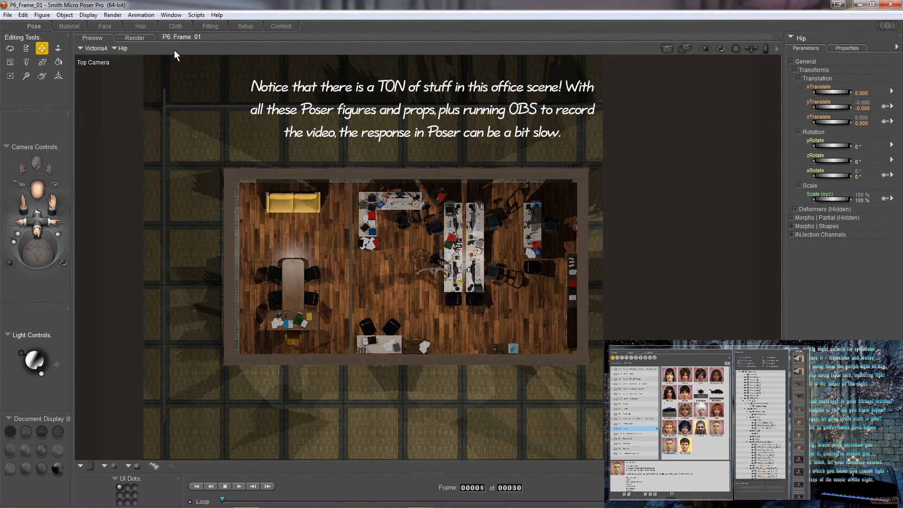
click(113, 47)
click(114, 49)
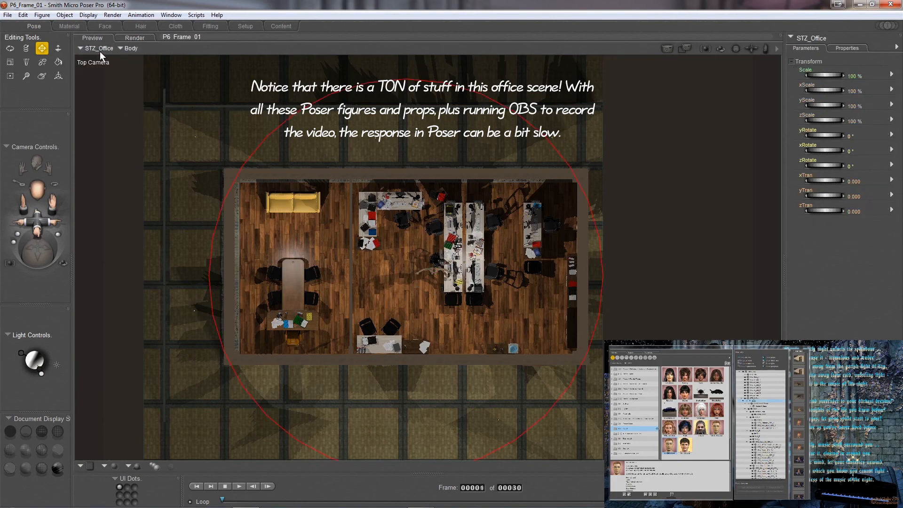
click(96, 48)
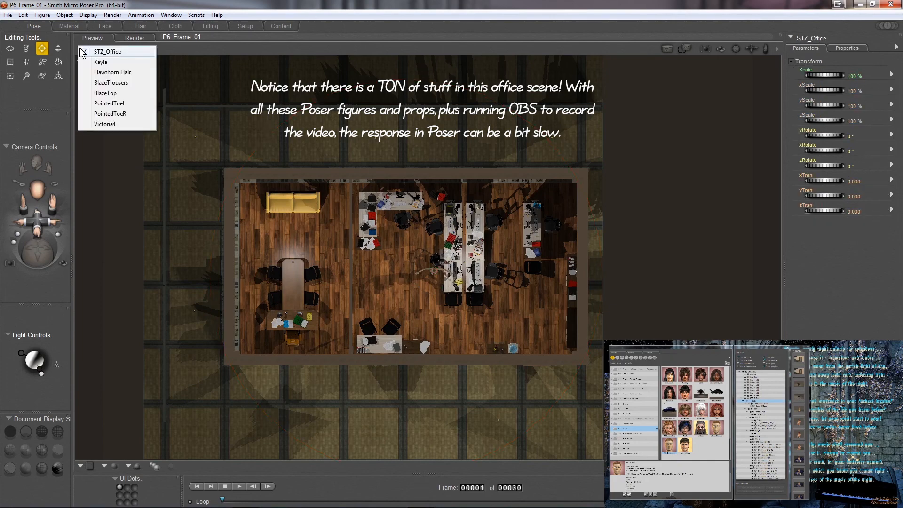
click(104, 125)
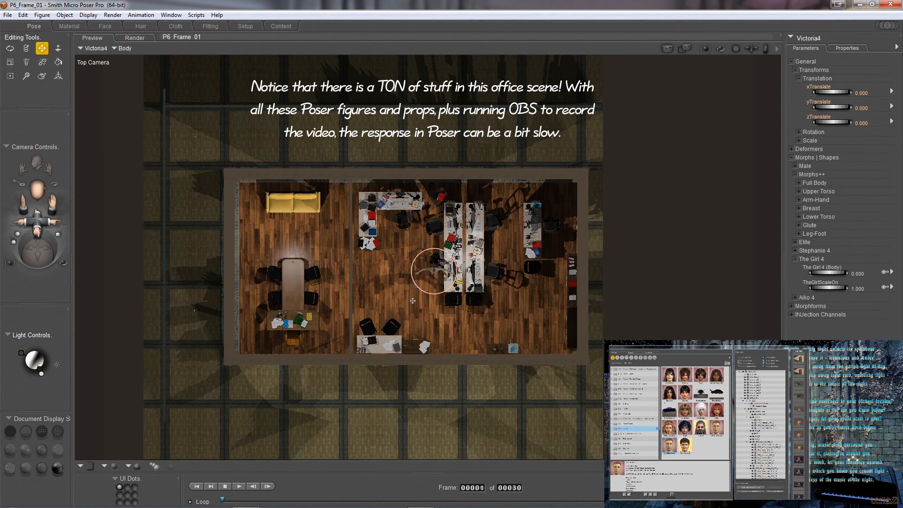
drag(327, 386, 323, 404)
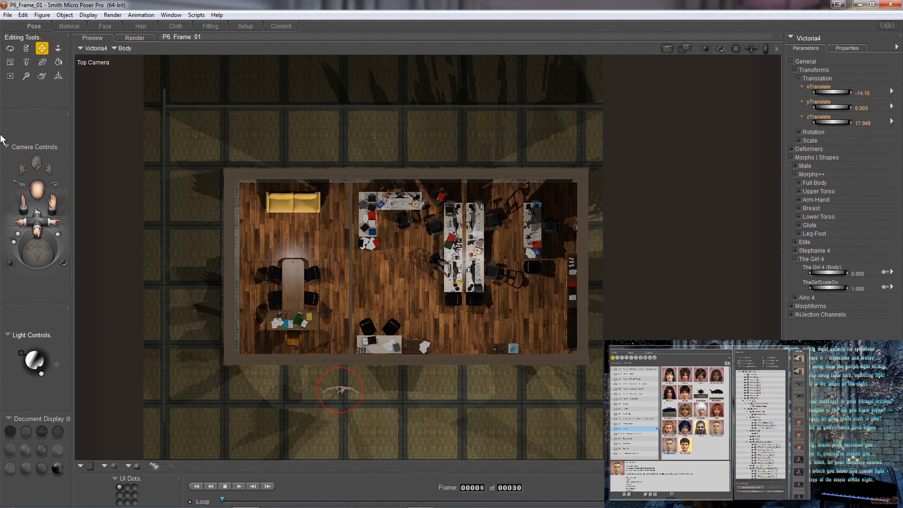
Return to the Aux Camera view and rotate the Victoria4 body to 94° in yRotate
click(6, 147)
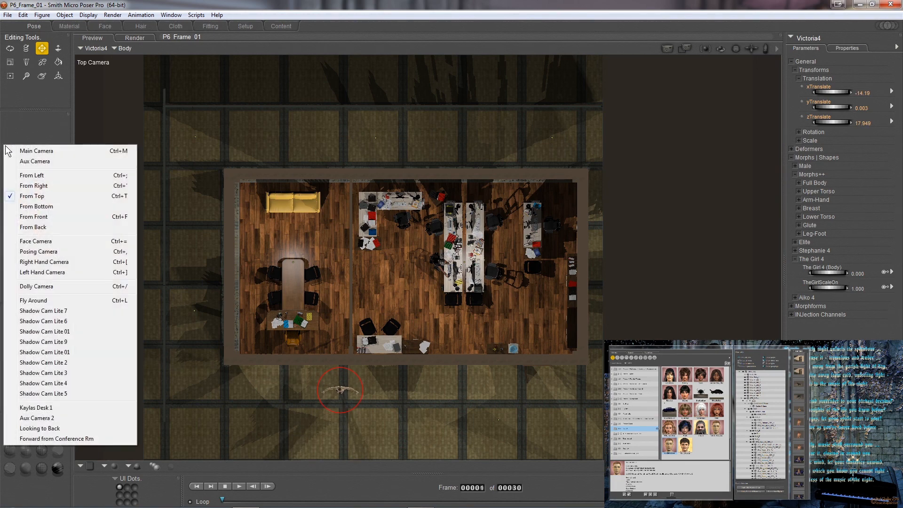
click(29, 162)
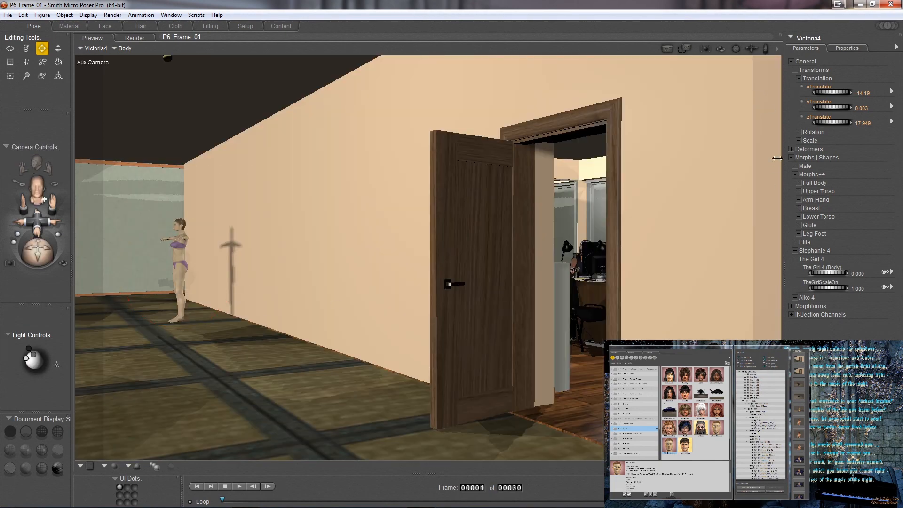
click(800, 132)
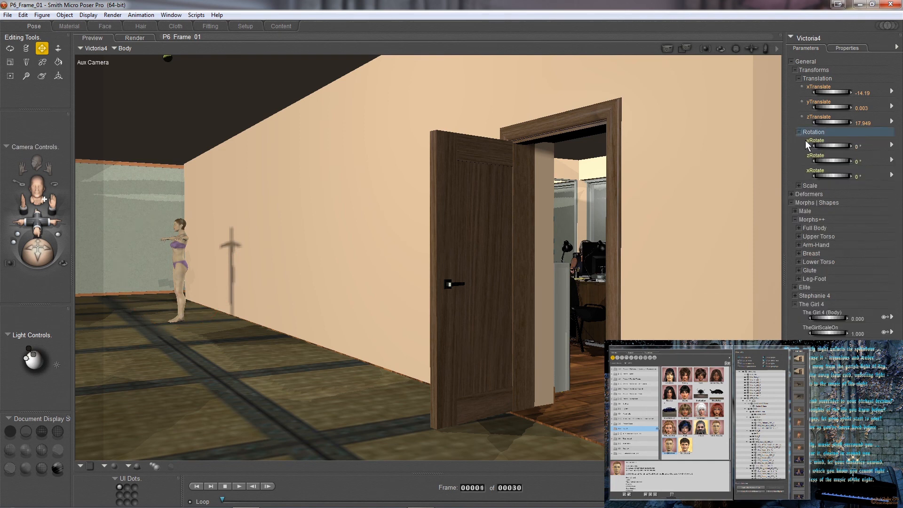
click(818, 147)
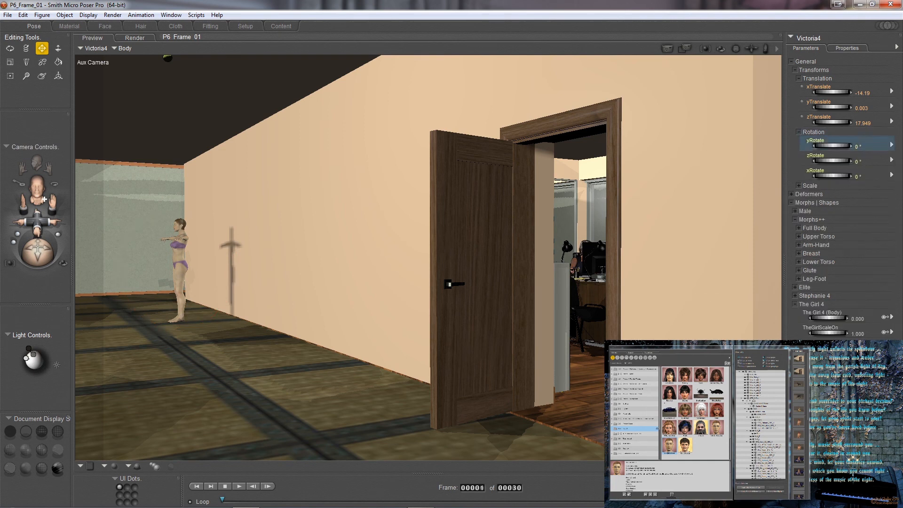
drag(832, 145, 876, 145)
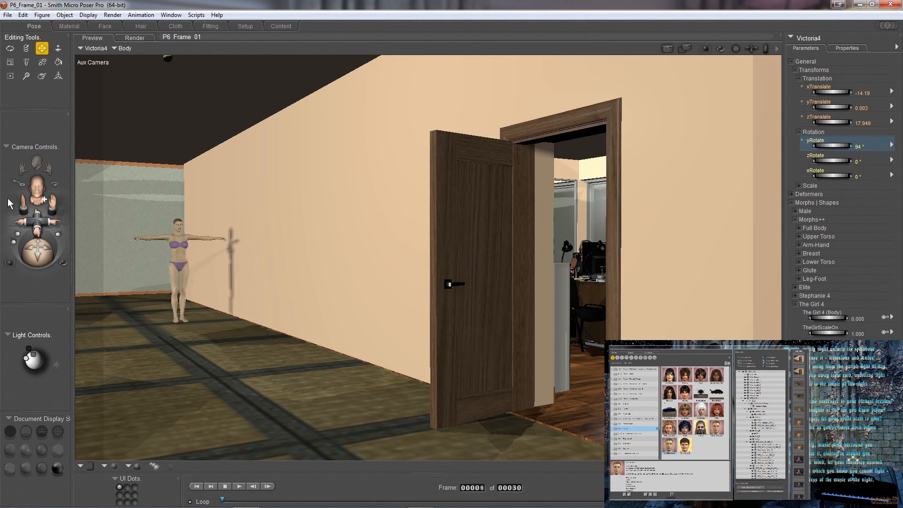
Frame Victoria4 from a front angle with the Posing Camera and apply a material preset from the library to the figure
click(179, 256)
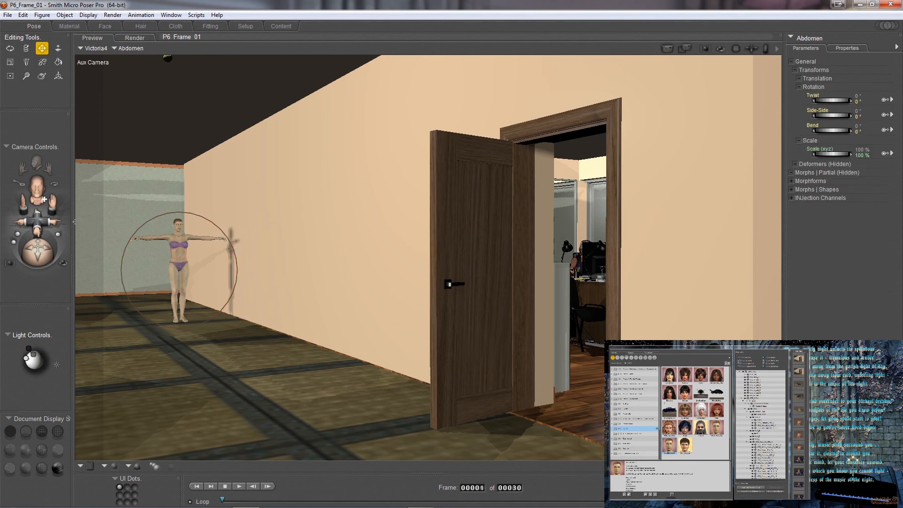
click(7, 150)
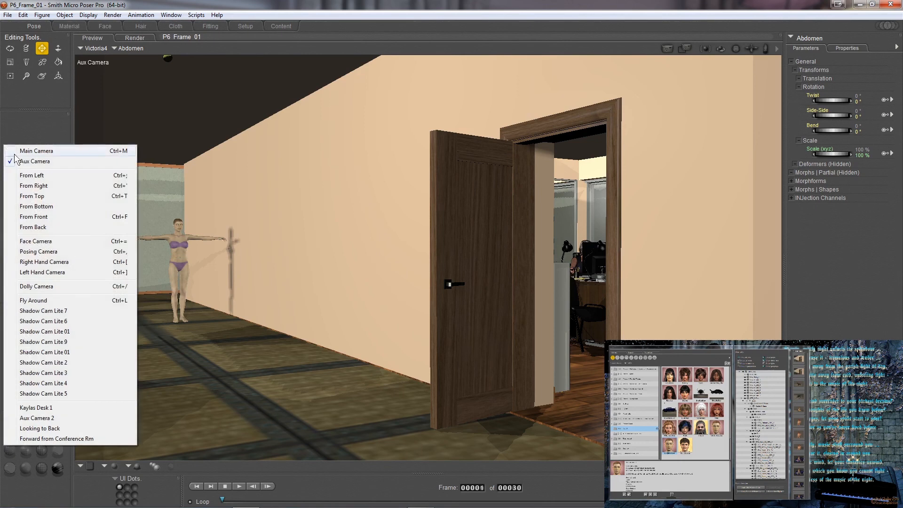
click(44, 253)
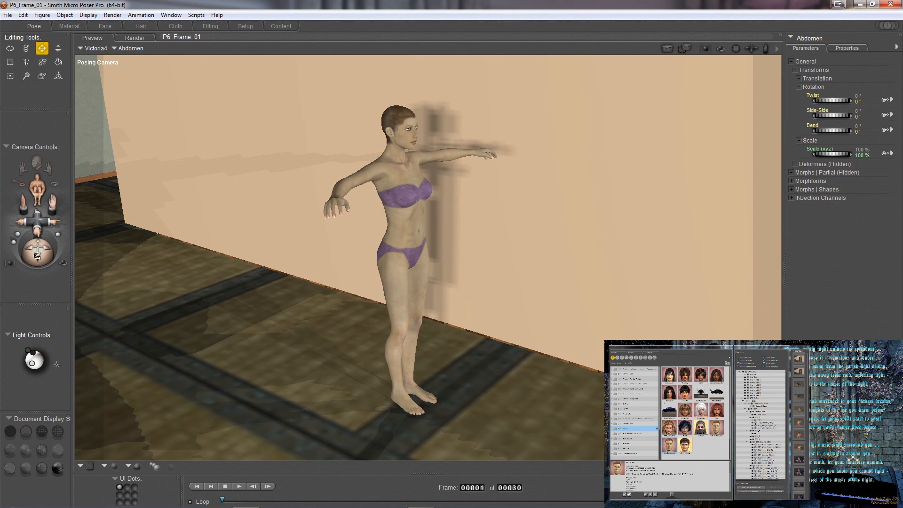
drag(38, 252, 16, 252)
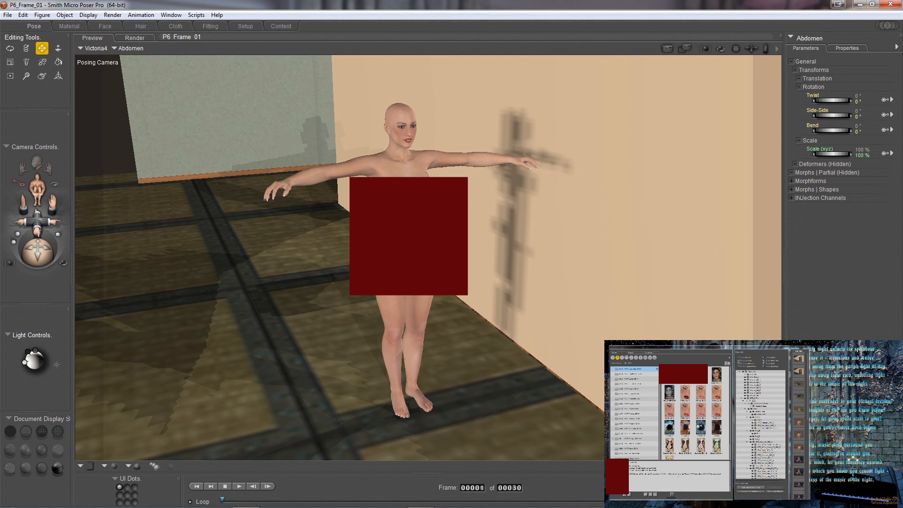
double_click(702, 429)
click(195, 16)
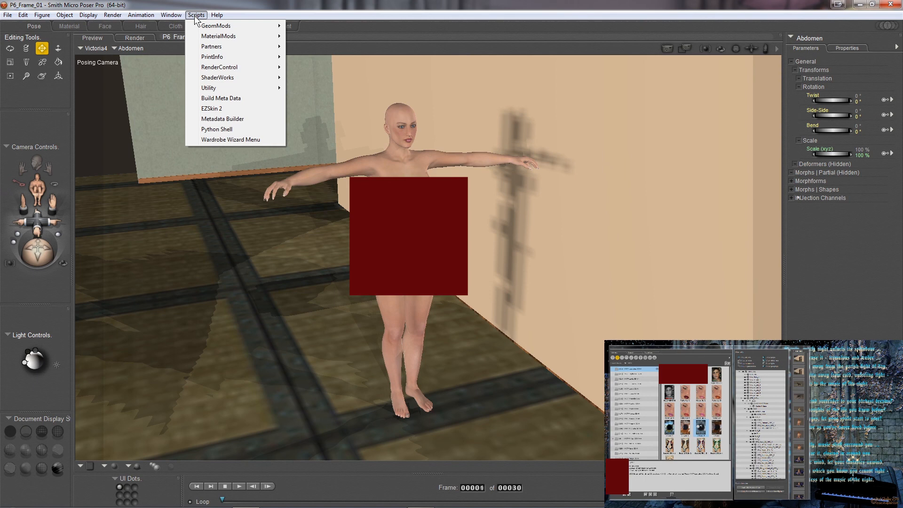
click(206, 111)
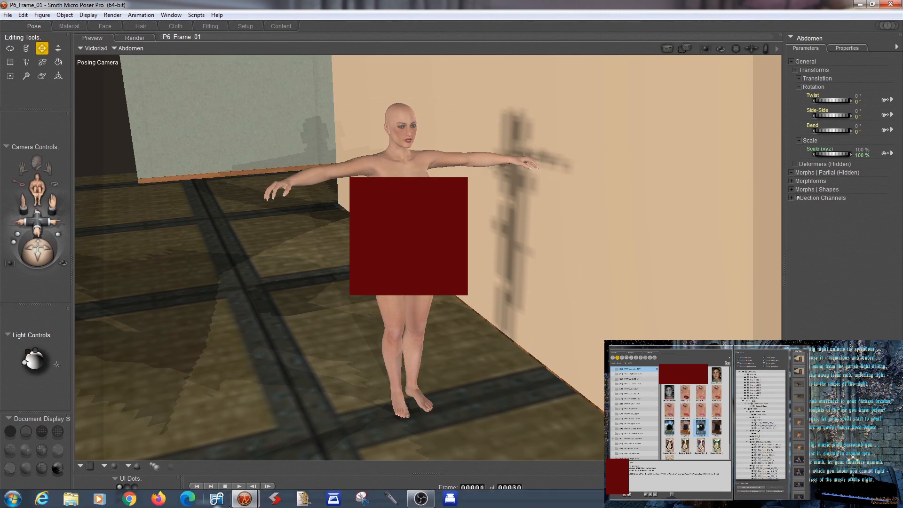
mouse_move(245, 500)
click(294, 439)
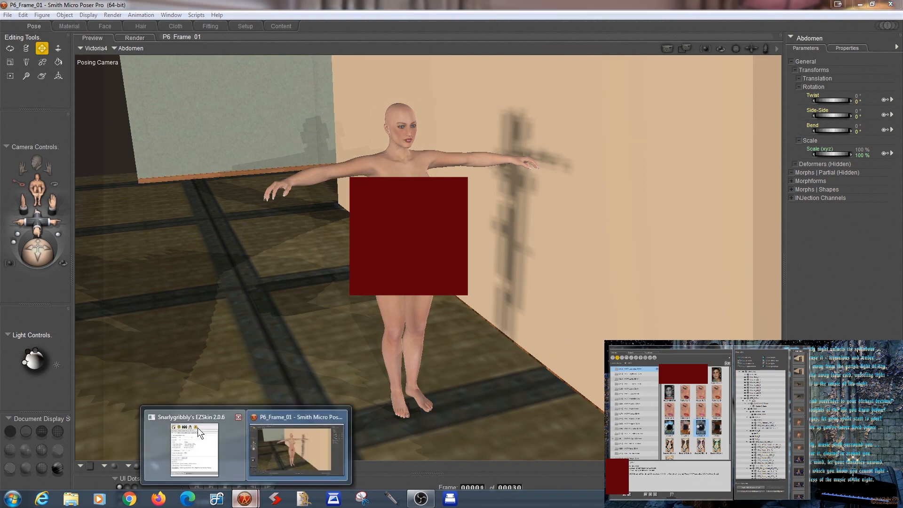
click(191, 447)
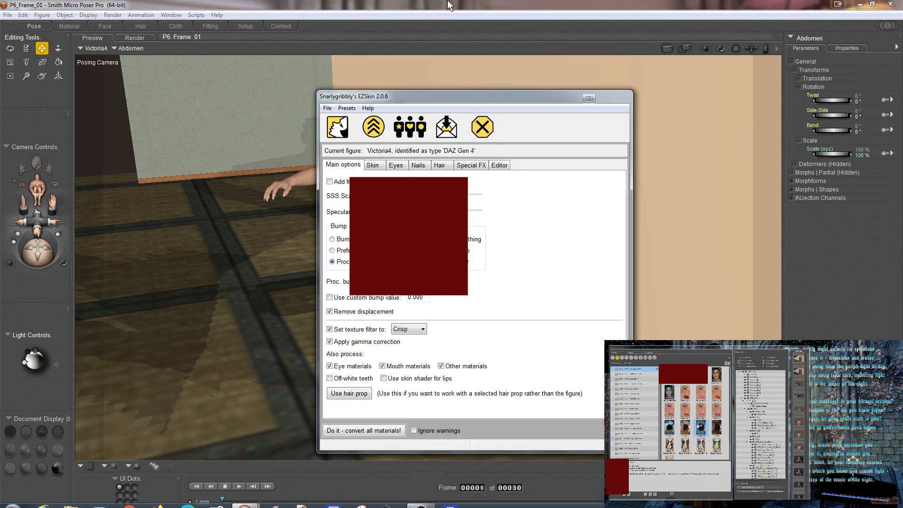
click(372, 165)
click(346, 195)
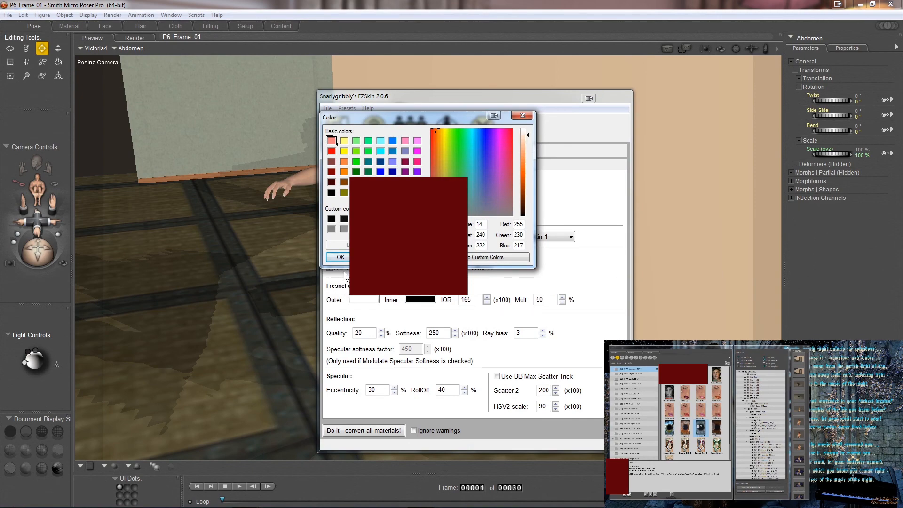
click(340, 258)
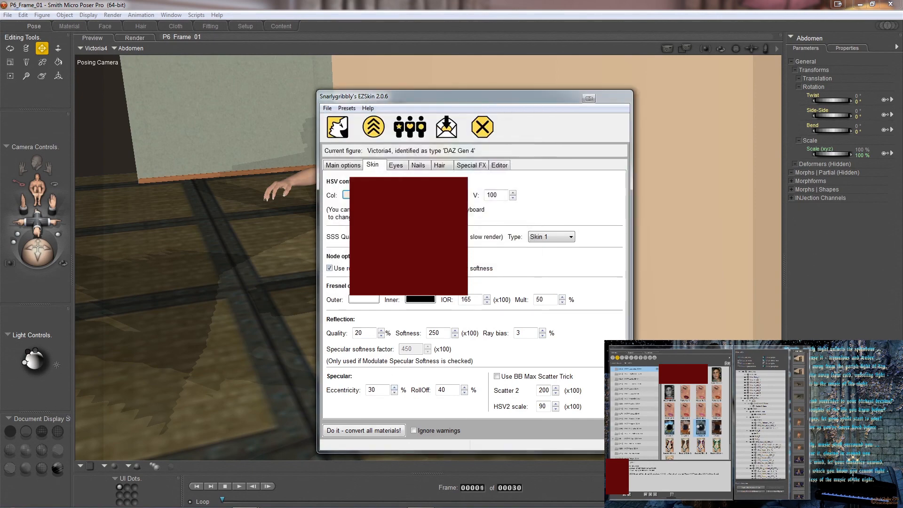
click(482, 127)
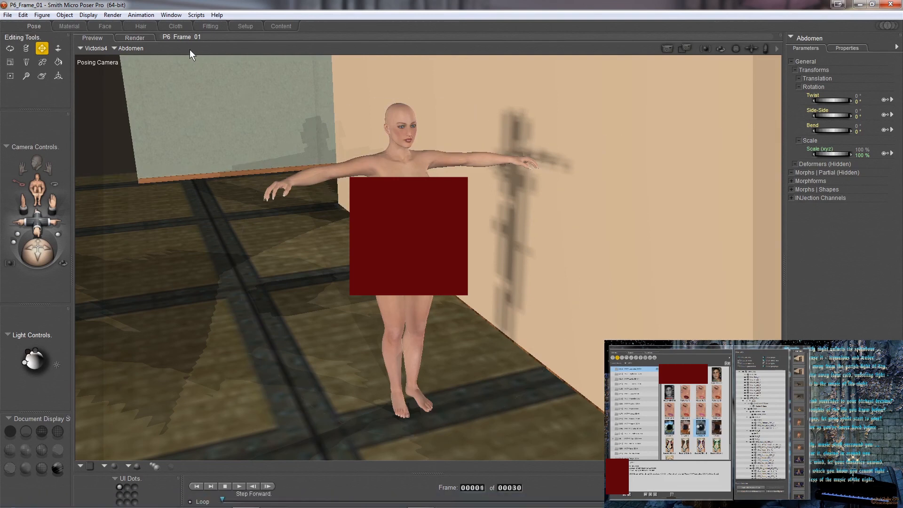
Run EZSkin 2 on Victoria4 to convert all of the figure's materials, and close the tool
click(194, 16)
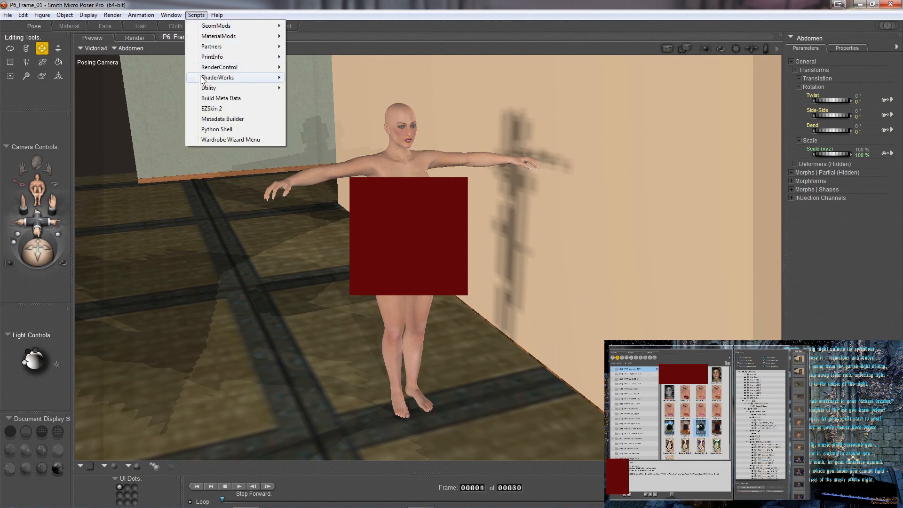
click(211, 109)
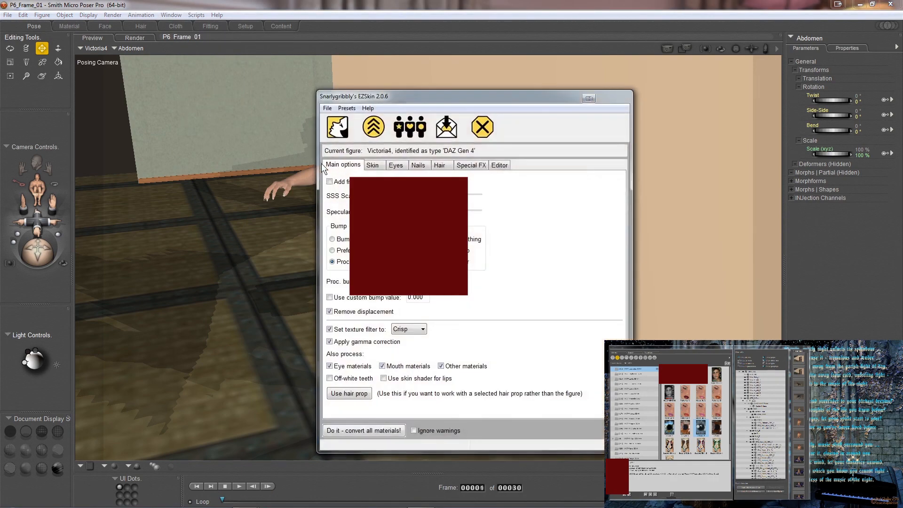
click(381, 168)
click(371, 430)
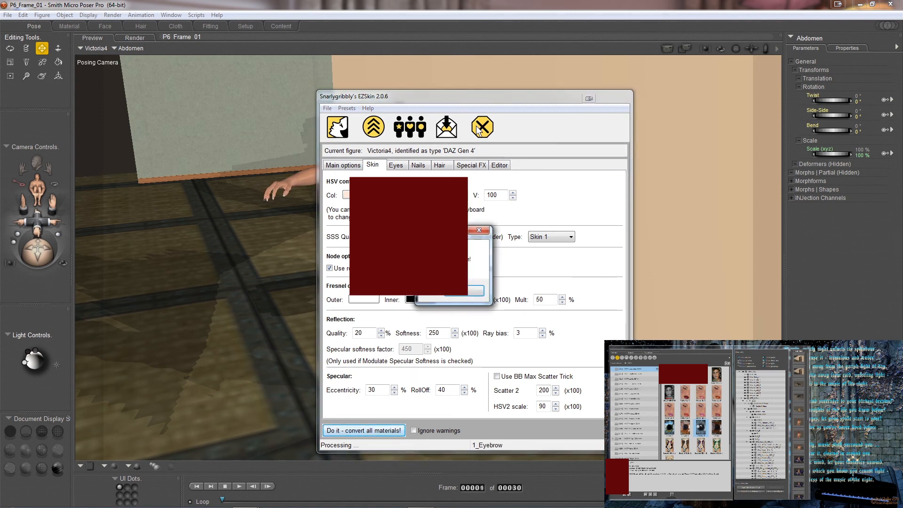
key(Return)
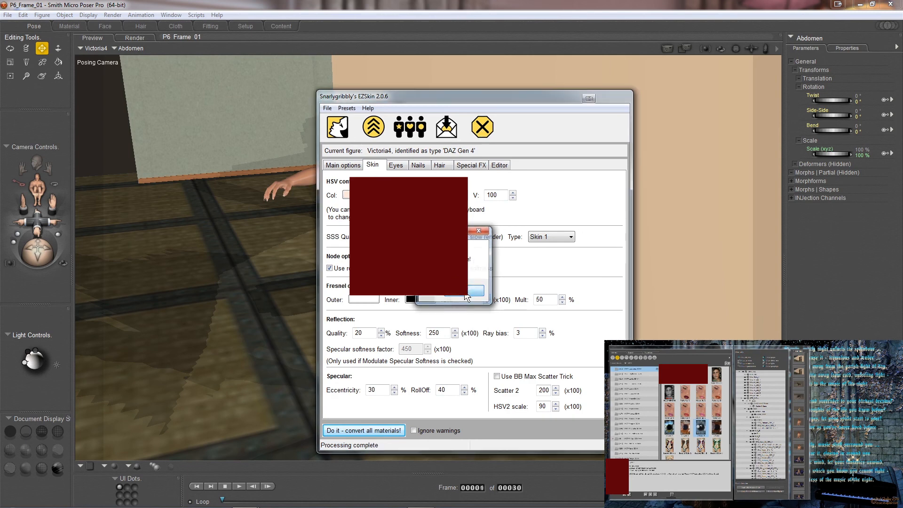
click(483, 127)
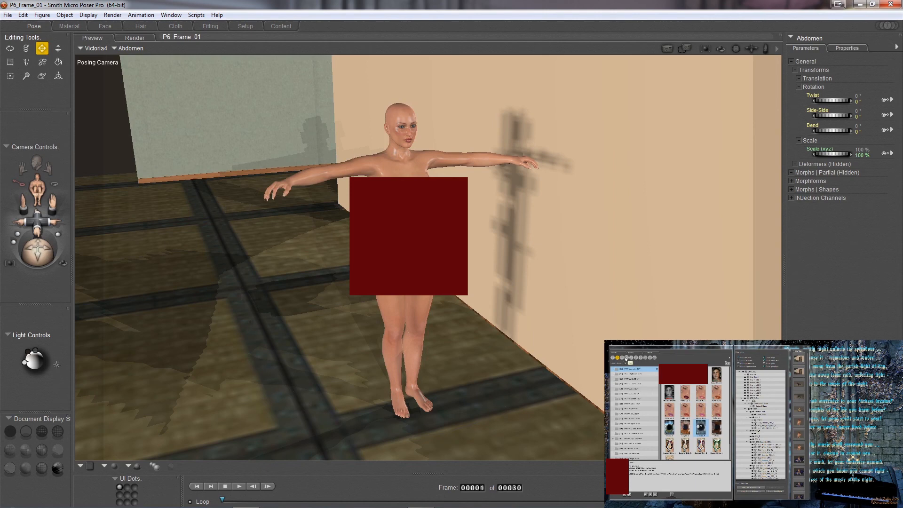
Browse the hair library and add AnemoneHair to Victoria4's head
click(627, 358)
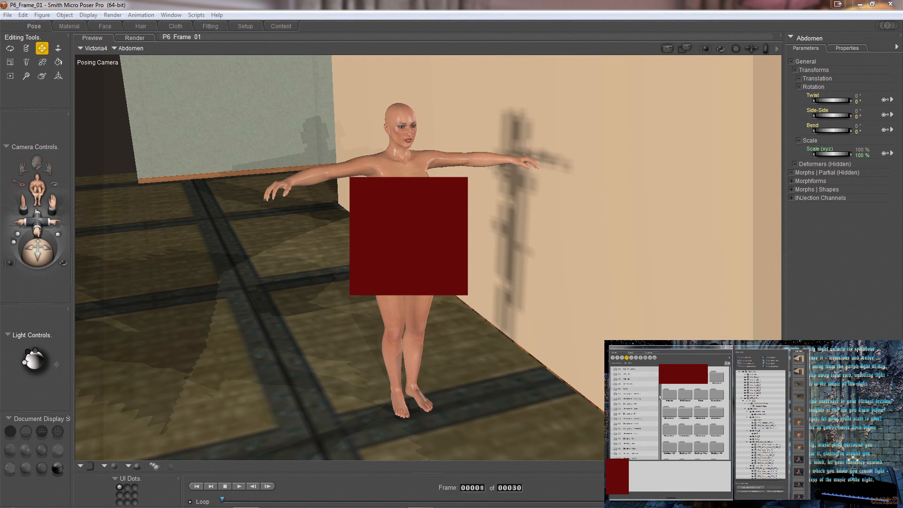
drag(660, 396, 659, 427)
click(654, 423)
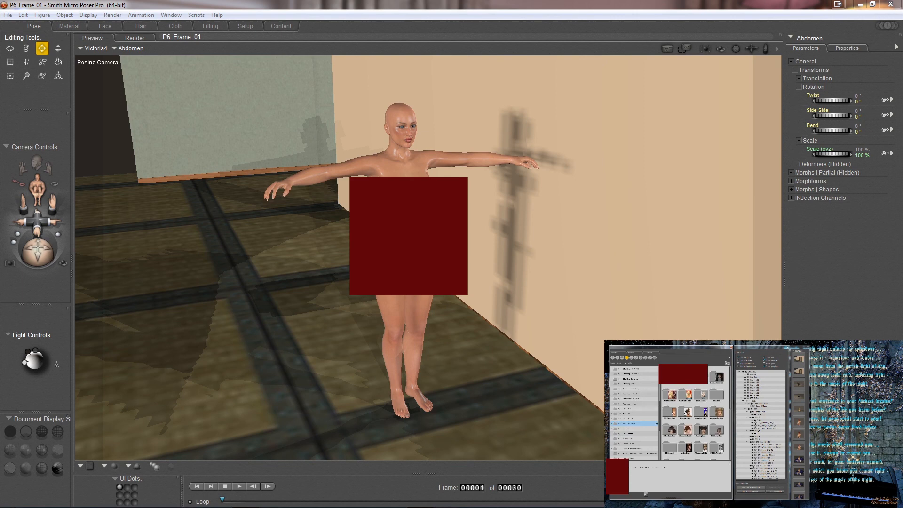
click(654, 438)
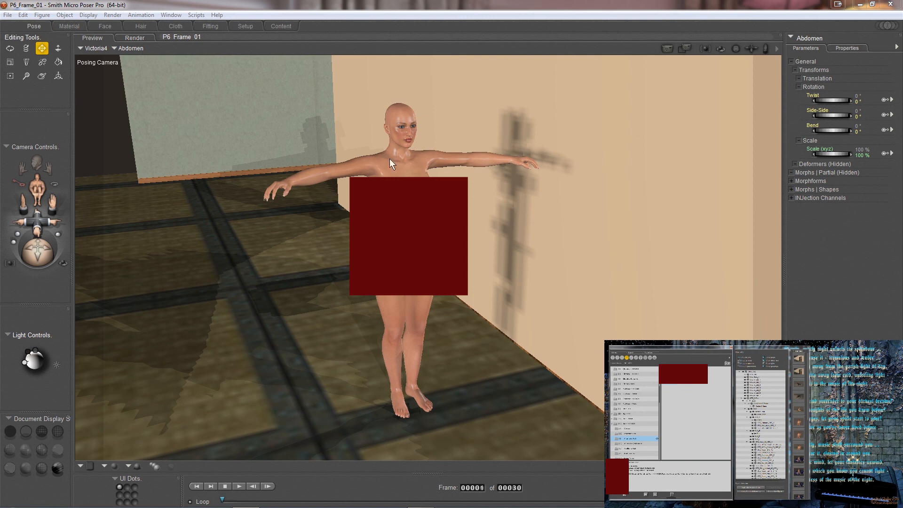
click(407, 117)
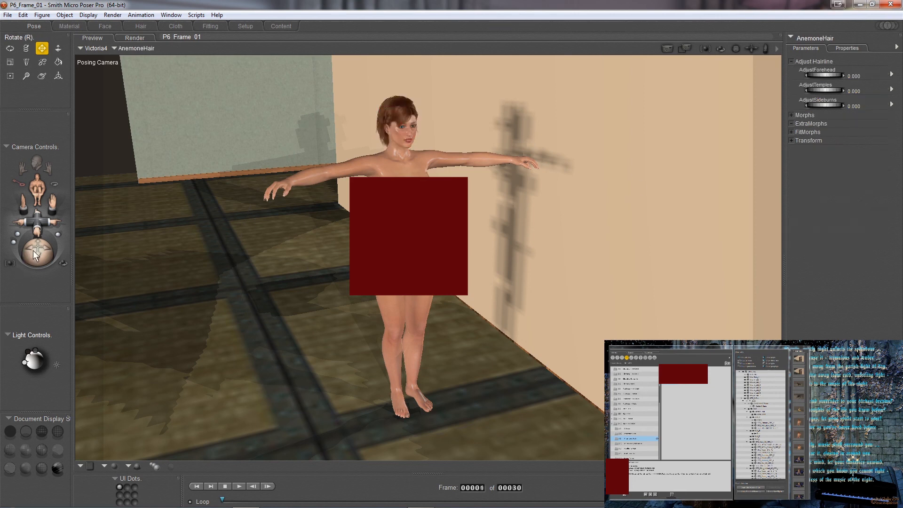
drag(37, 252, 24, 251)
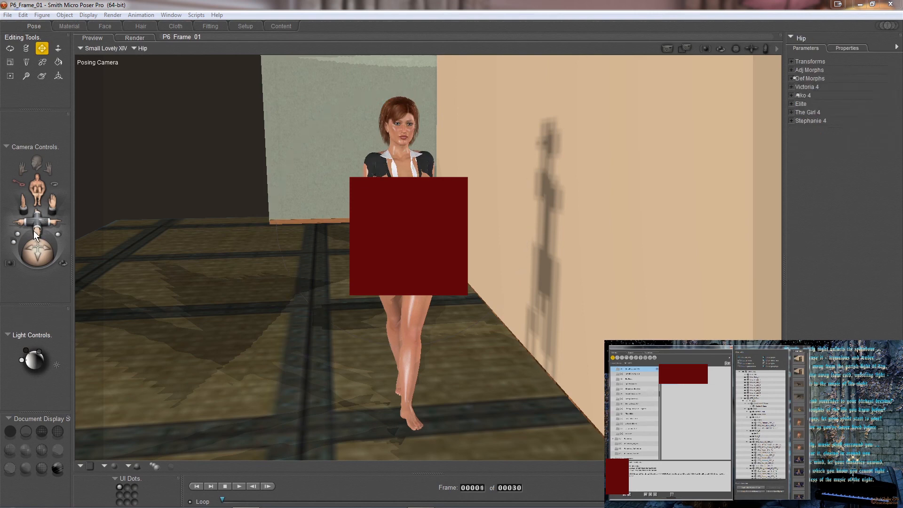
Scale the hip of the Small Lovely XIV outfit to 103%
click(791, 70)
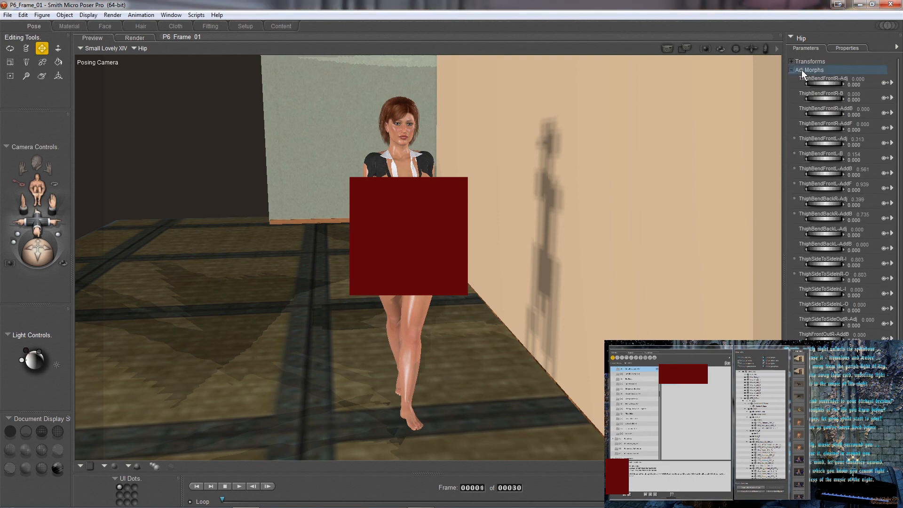
click(792, 61)
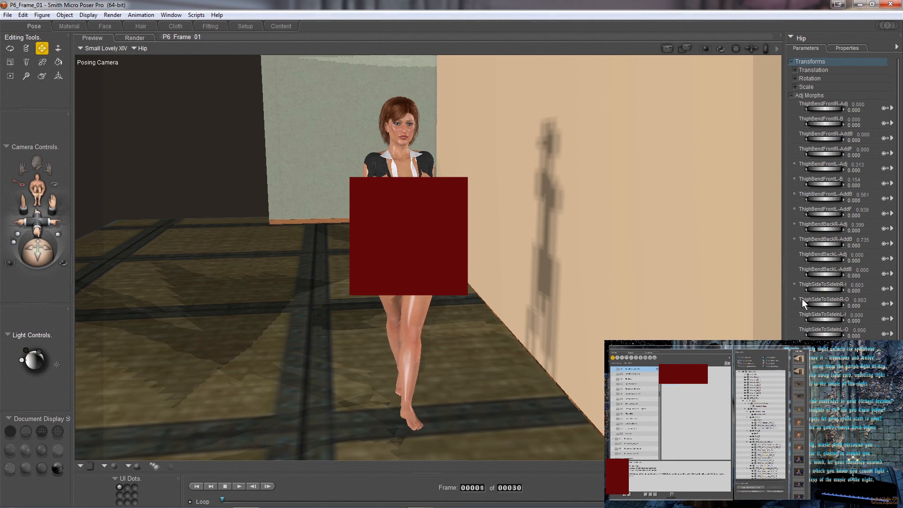
click(795, 86)
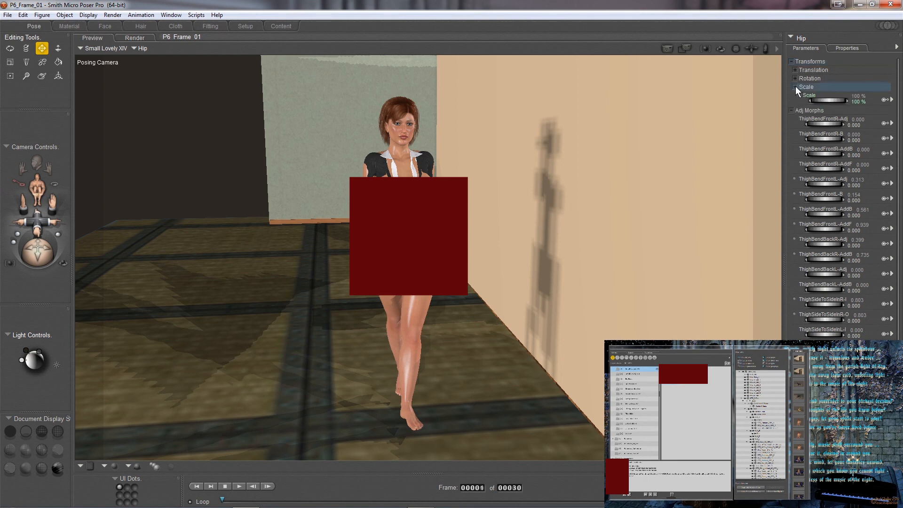
click(820, 99)
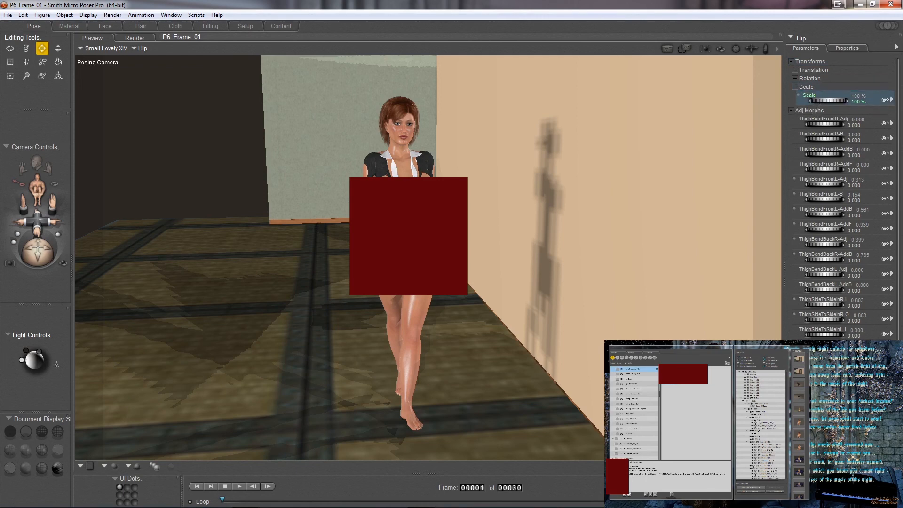
drag(827, 100, 831, 100)
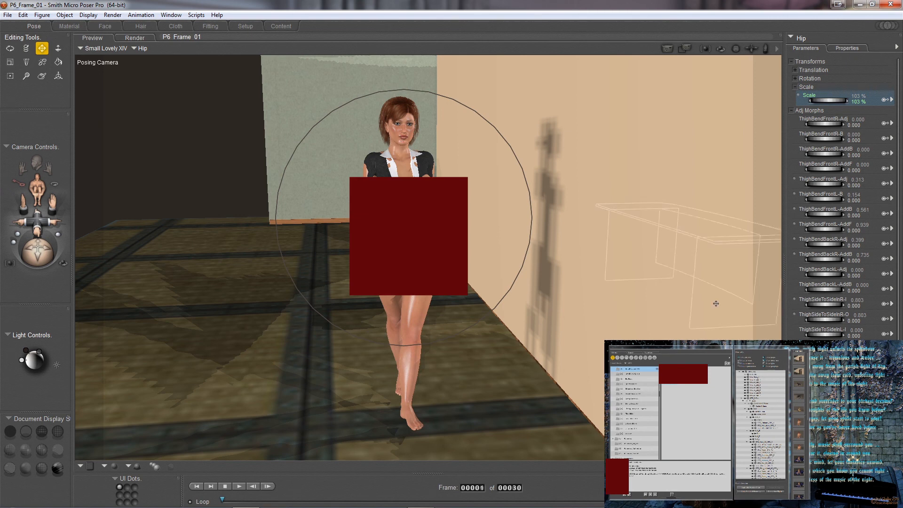
Close the Morphing Tool and make Victoria4's right shoulder invisible to stop skin poking through the jacket sleeve
mouse_move(482, 505)
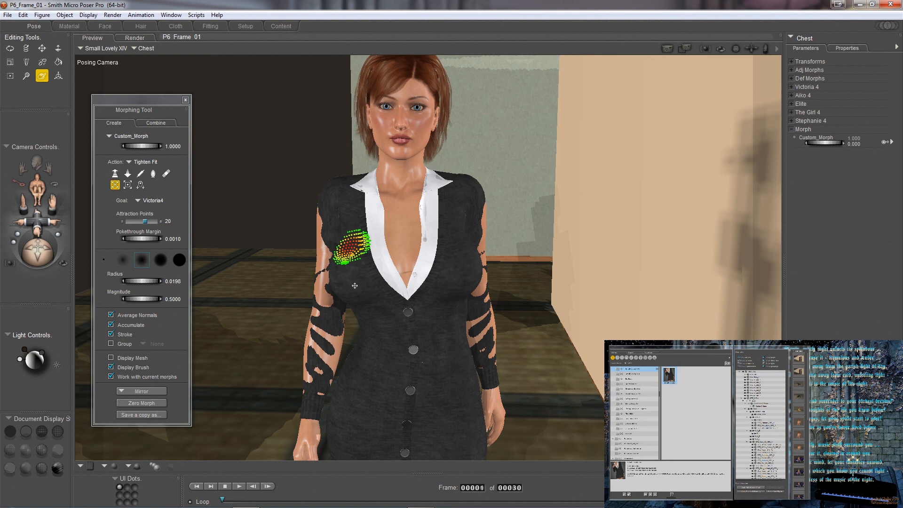
click(185, 100)
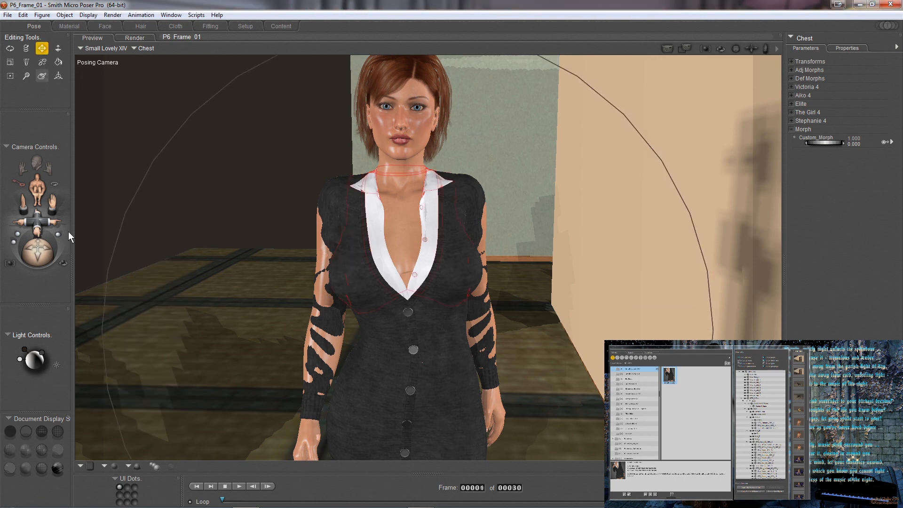
click(332, 298)
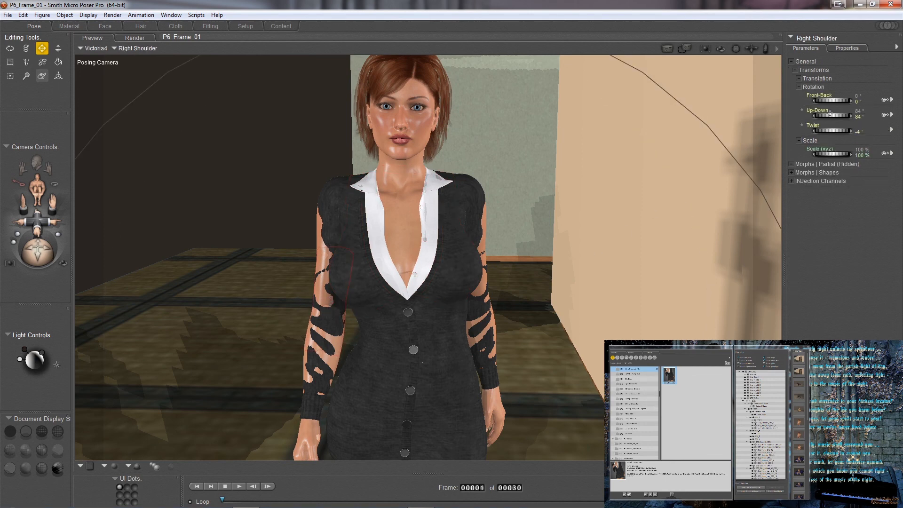
click(841, 48)
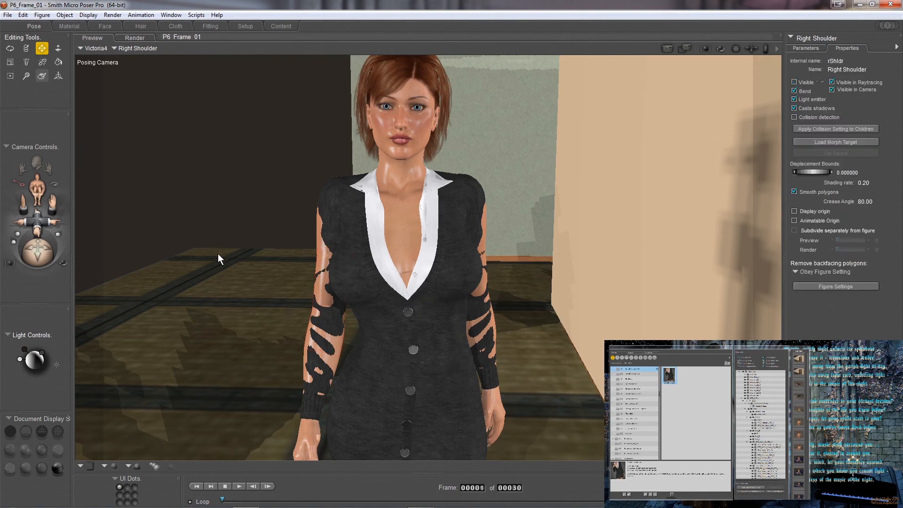
Make Victoria4's right collar and left shoulder invisible beneath the Small Lovely XIV jacket
click(328, 220)
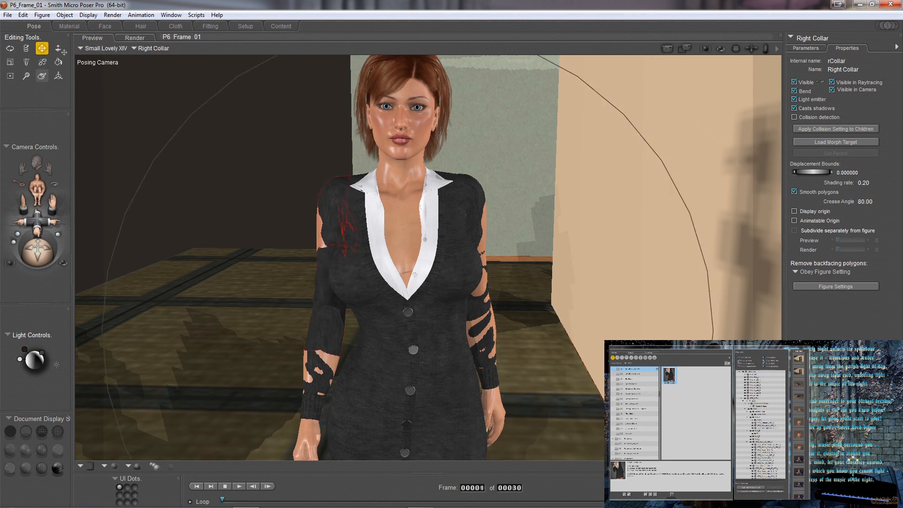
click(83, 52)
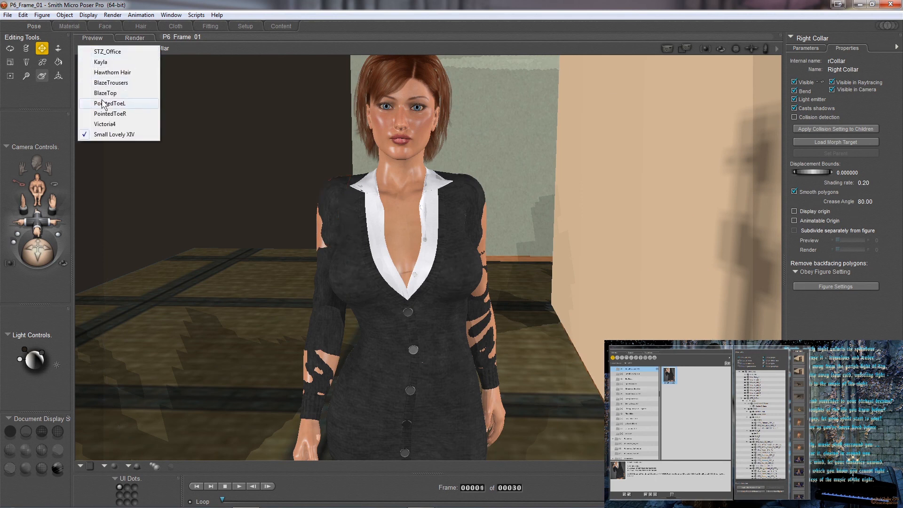
click(101, 126)
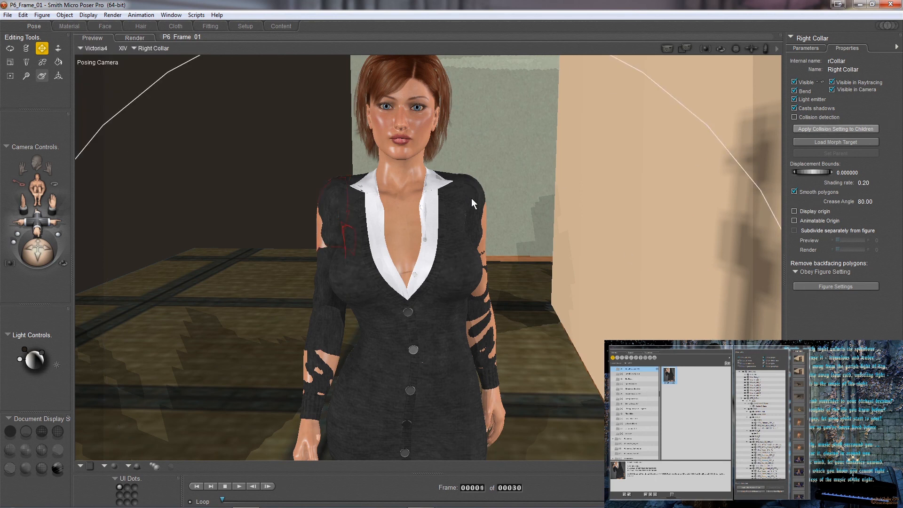
click(794, 82)
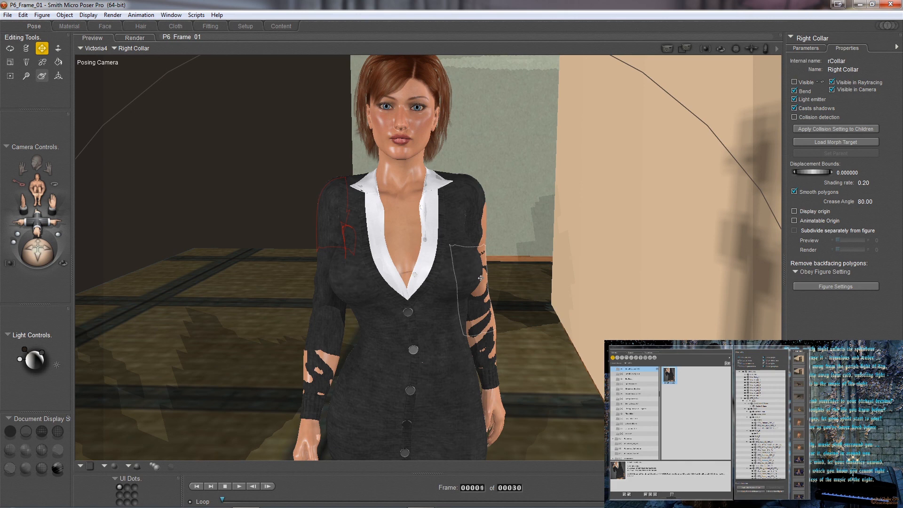
click(480, 278)
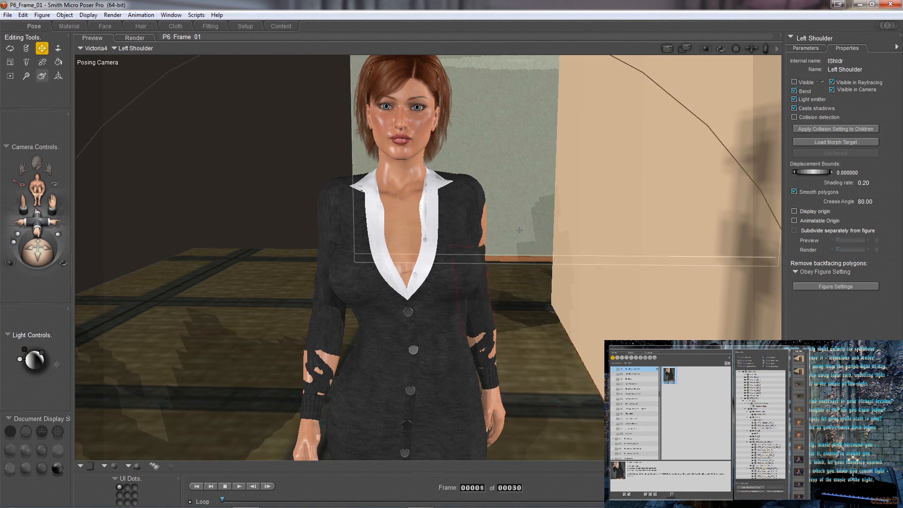
Make Victoria4's left collar invisible to stop skin poking through the jacket's upper left sleeve
click(480, 215)
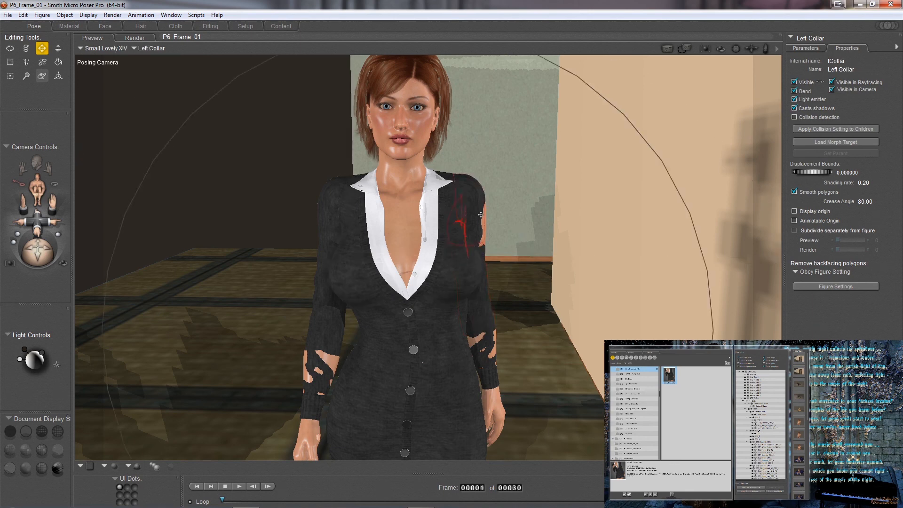
click(98, 49)
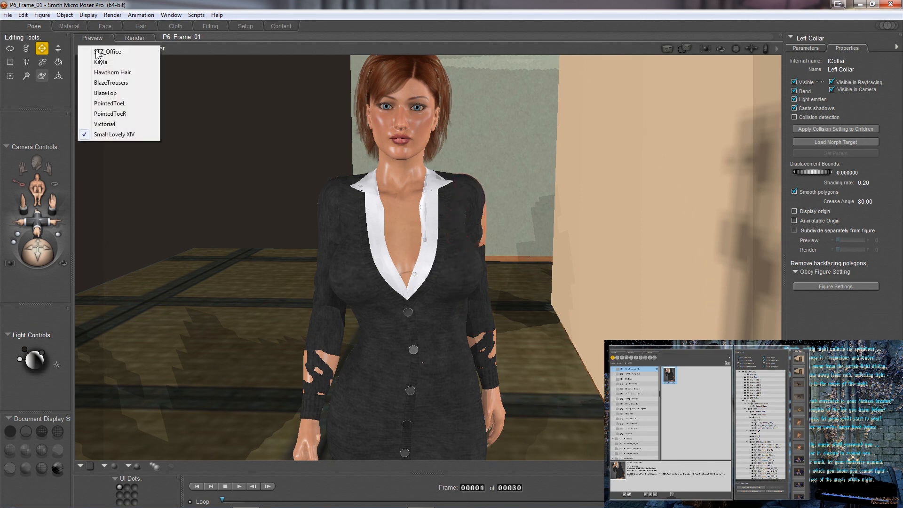
click(102, 125)
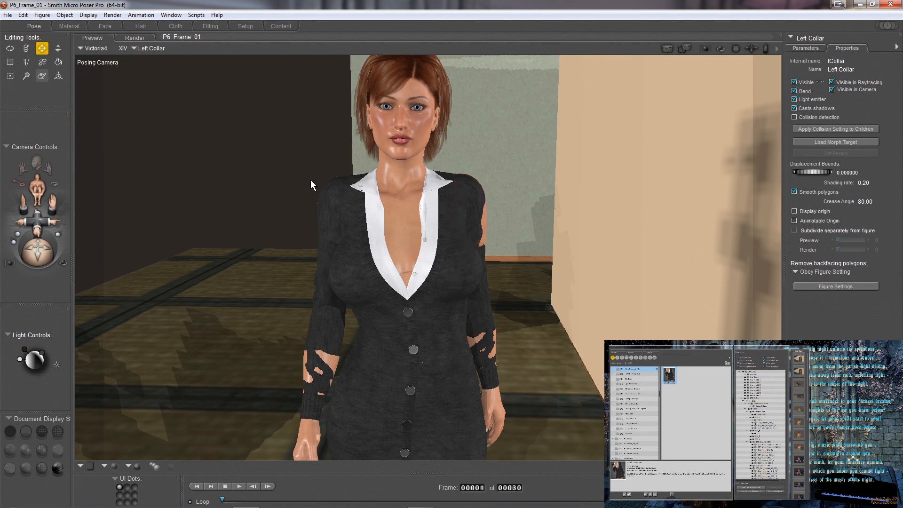
click(795, 82)
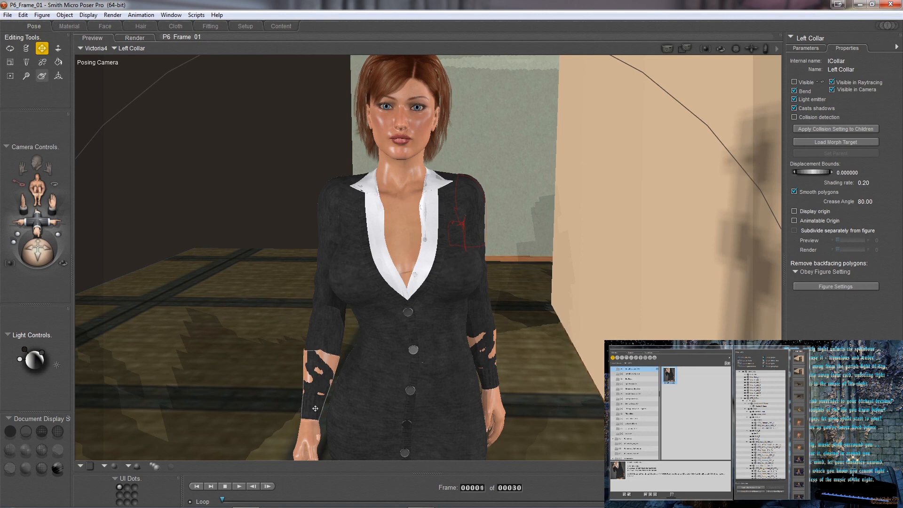
click(316, 409)
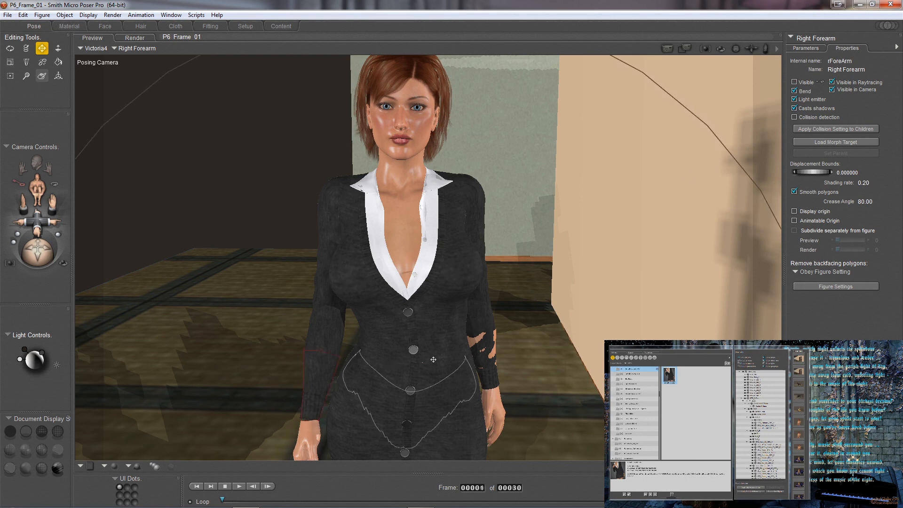
click(794, 82)
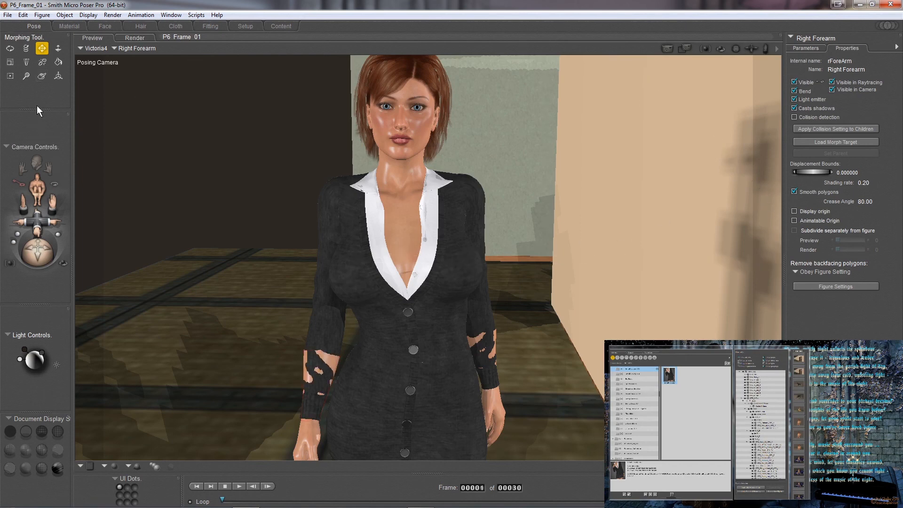
click(39, 77)
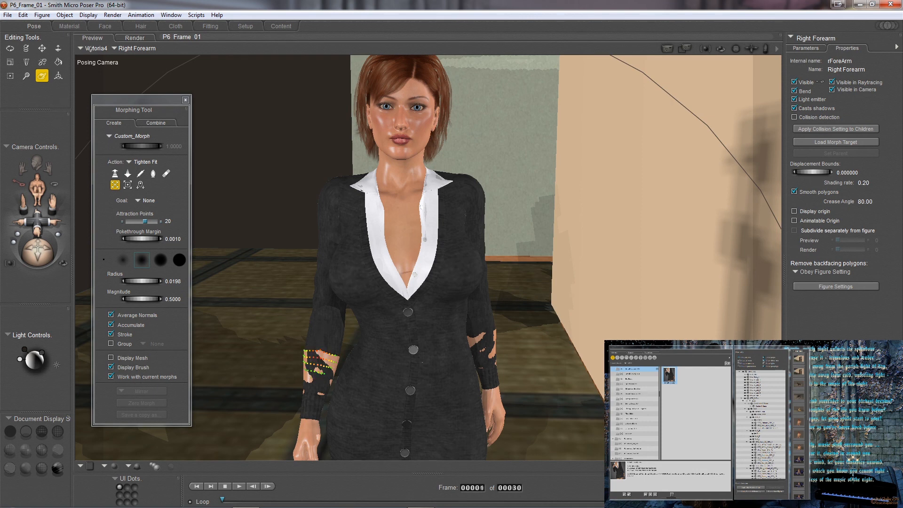
click(185, 100)
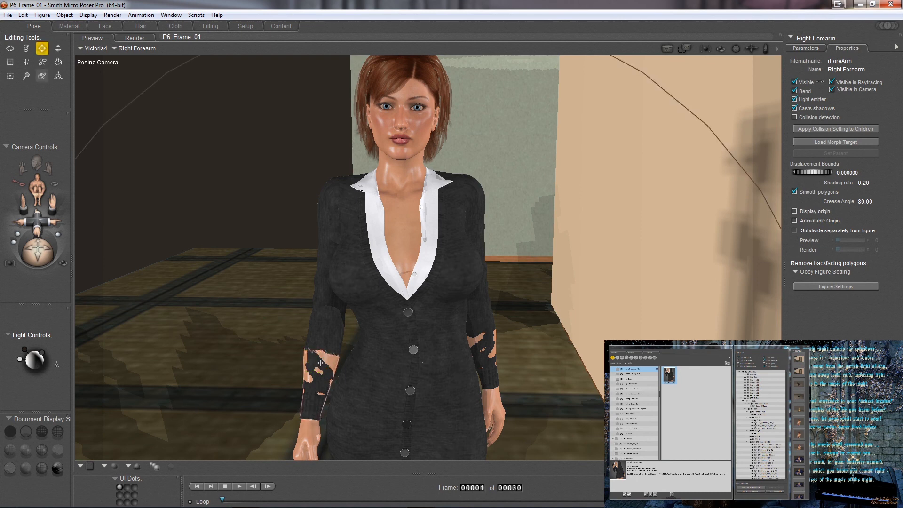
Brush the poke-through areas of Small Lovely XIV's right sleeve with the Morphing Tool's Tighten Fit action, using Victoria4 as the goal
click(321, 363)
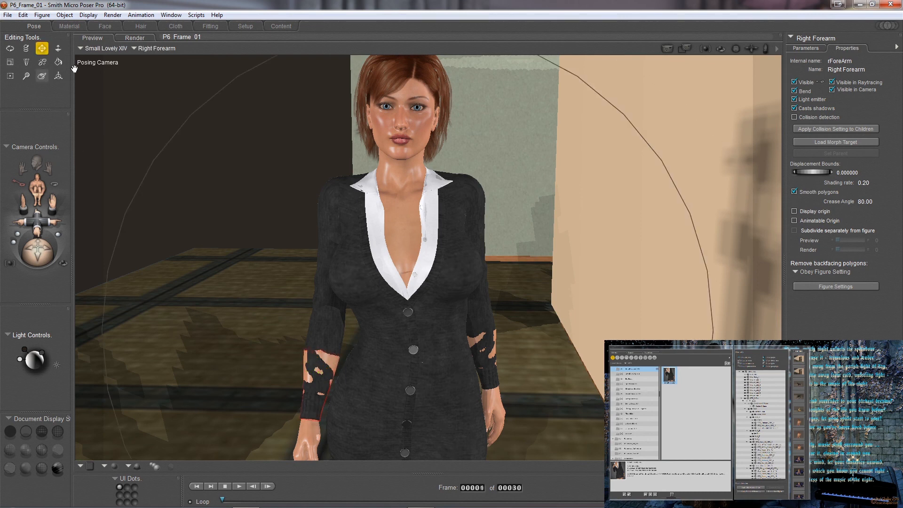
click(42, 76)
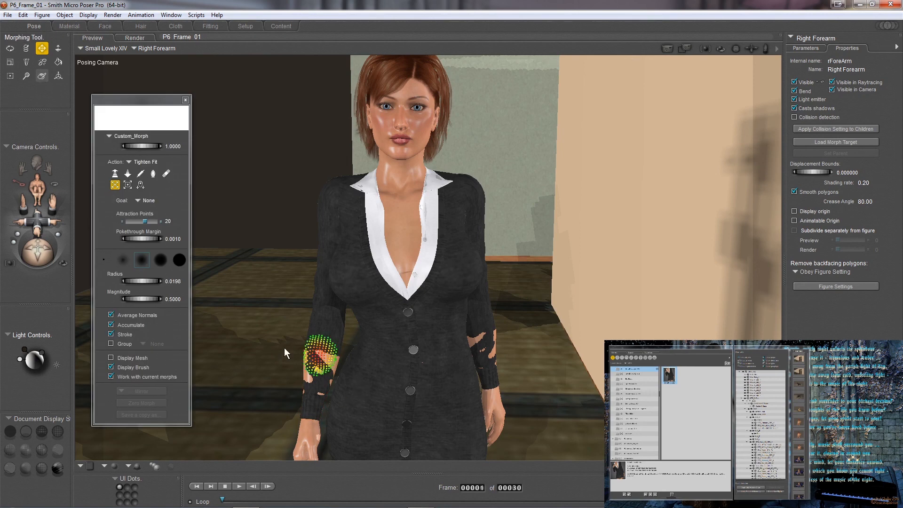
click(317, 351)
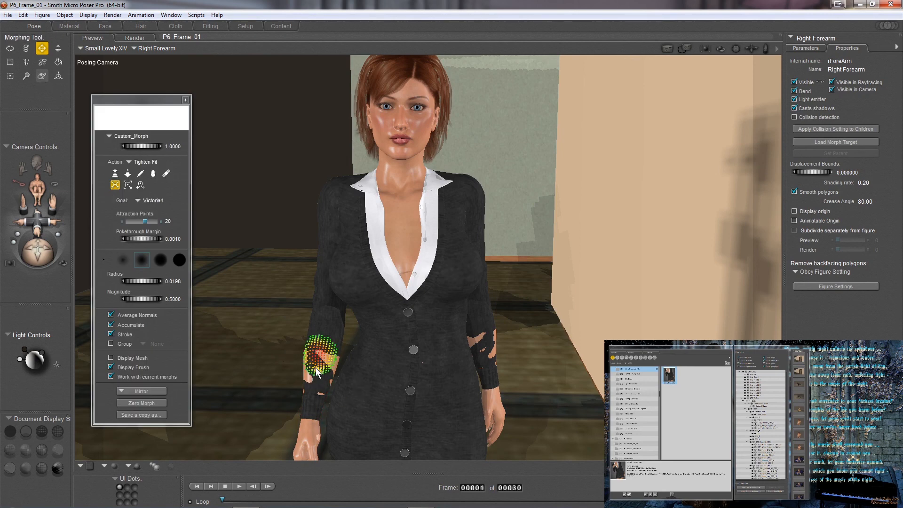
mouse_move(318, 351)
mouse_down()
mouse_move(316, 337)
mouse_move(321, 360)
mouse_up()
mouse_move(331, 394)
mouse_down()
mouse_move(331, 364)
mouse_move(305, 367)
mouse_move(304, 353)
mouse_move(307, 368)
mouse_move(299, 366)
mouse_move(301, 340)
mouse_move(303, 393)
mouse_move(304, 380)
mouse_up()
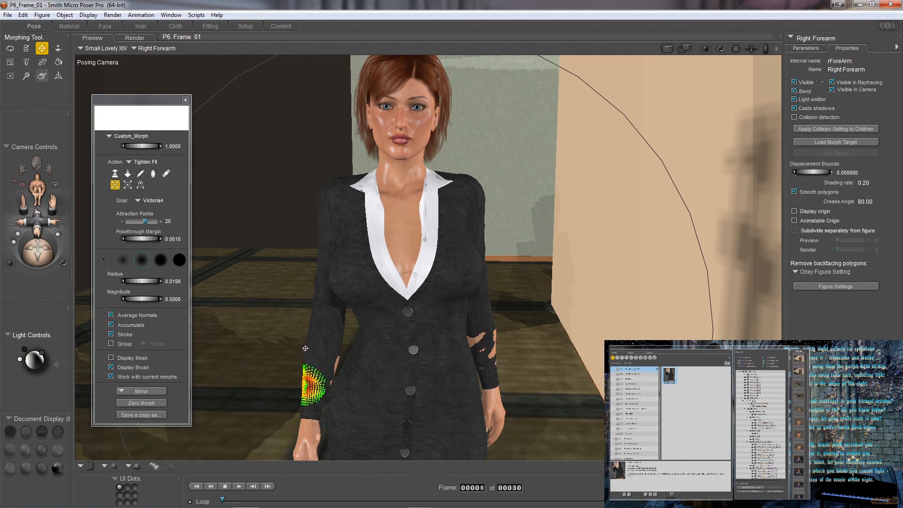
mouse_move(307, 354)
mouse_down()
mouse_move(331, 366)
mouse_move(334, 379)
mouse_move(341, 370)
mouse_move(333, 364)
mouse_up()
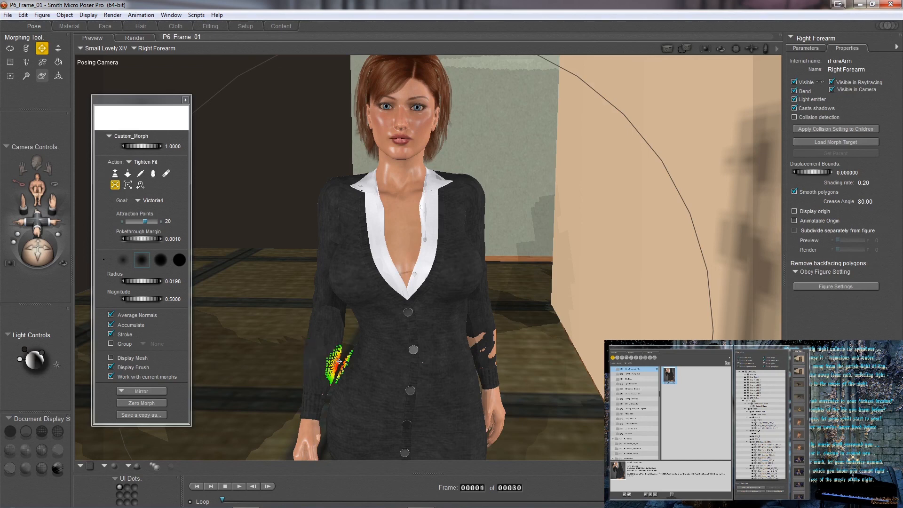
mouse_move(339, 361)
mouse_down()
mouse_move(320, 407)
mouse_move(320, 395)
mouse_up()
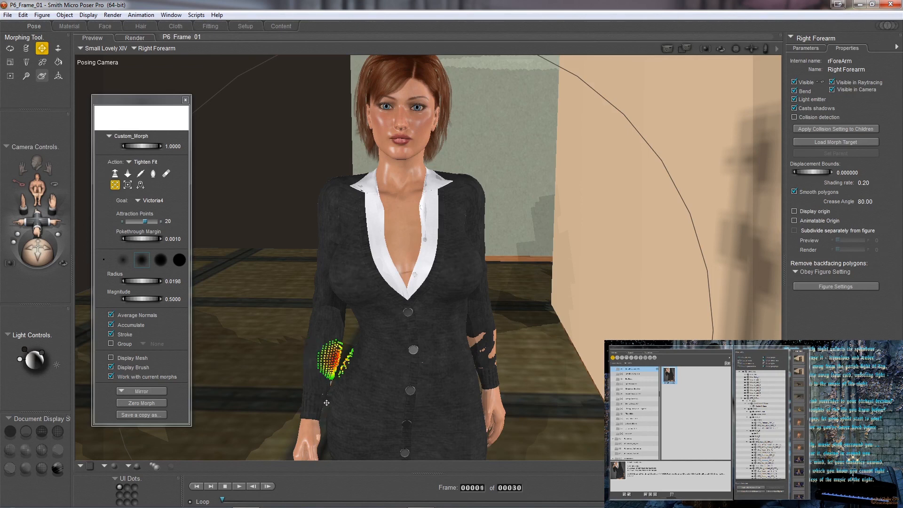
click(320, 394)
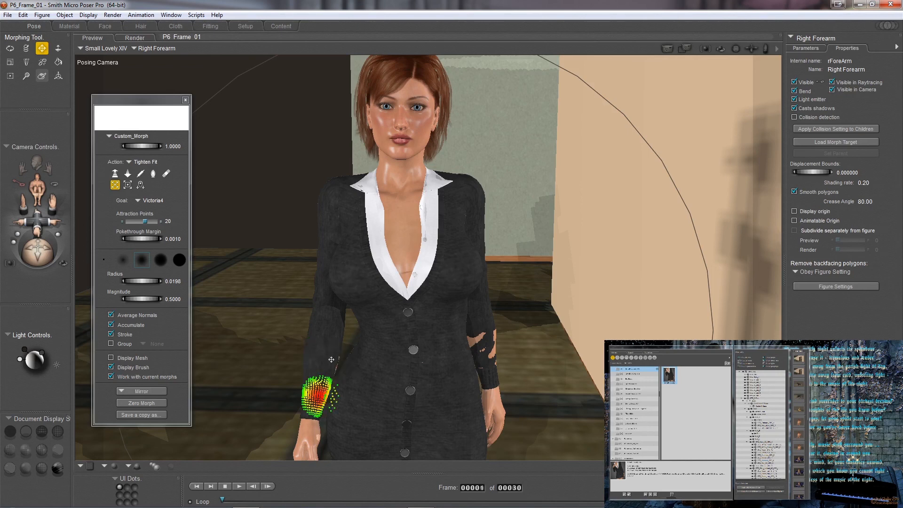
mouse_move(338, 362)
mouse_down()
mouse_move(328, 384)
mouse_move(329, 372)
mouse_up()
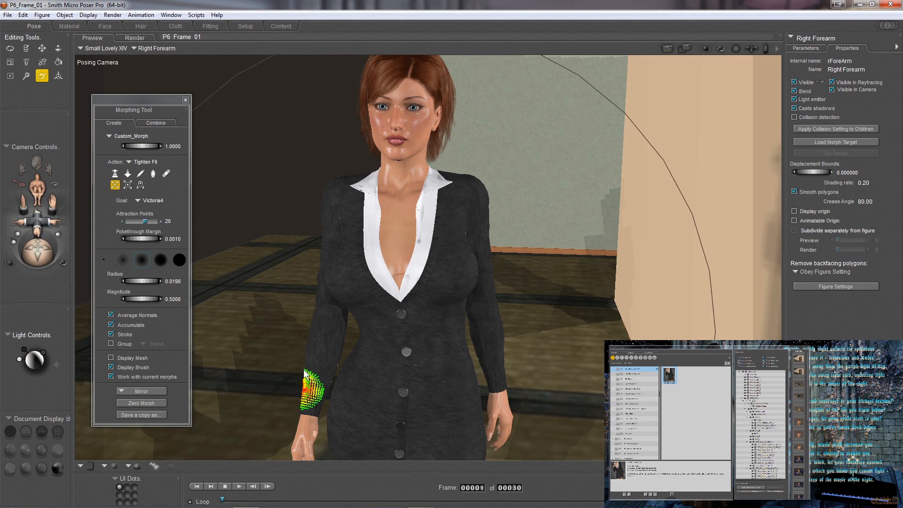
click(332, 377)
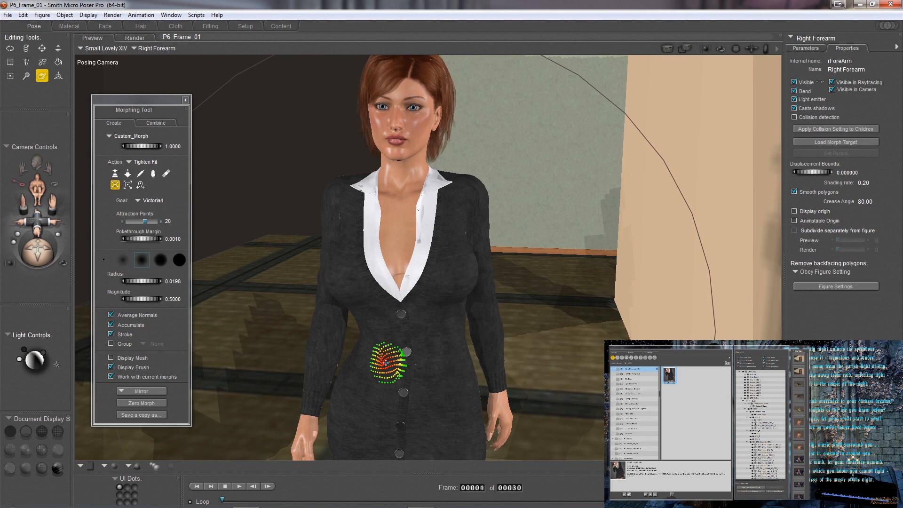
Check the Small Lovely XIV outfit down to its hem for skin poke-through and close the Morphing Tool
click(386, 363)
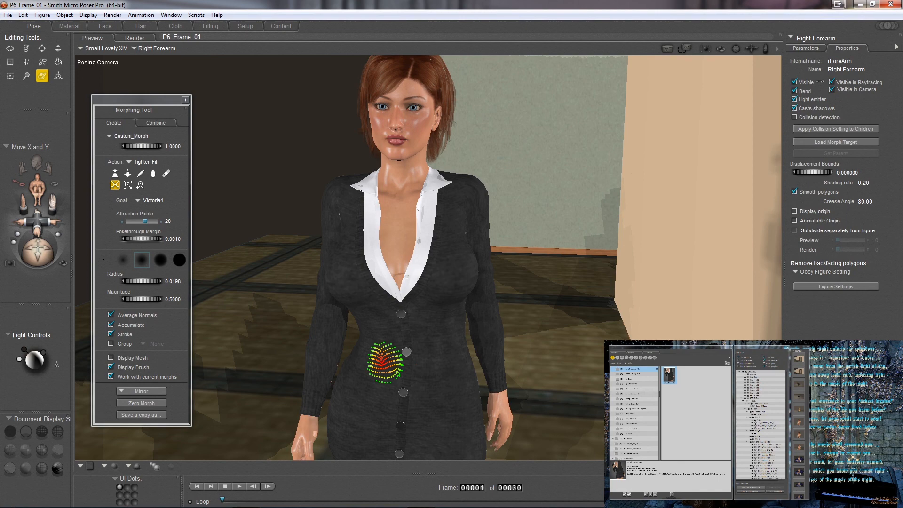
drag(52, 202, 51, 175)
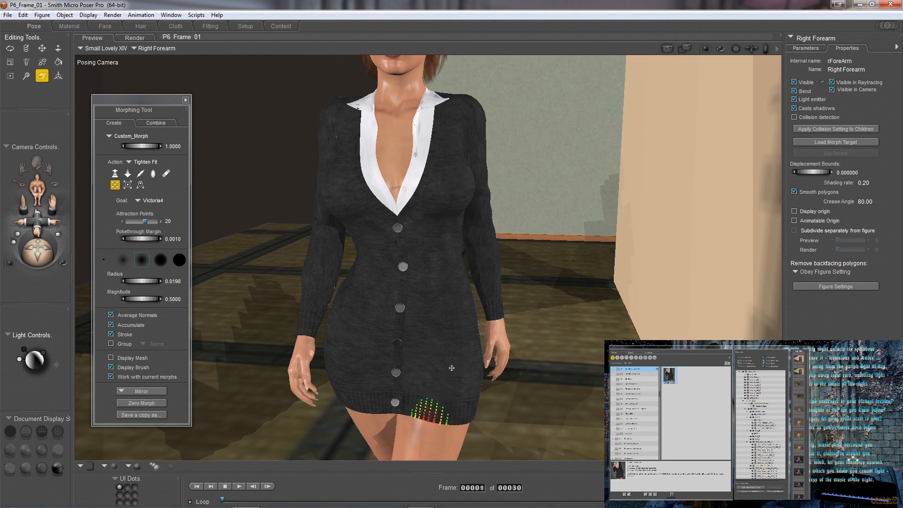
click(432, 324)
click(186, 100)
key(t)
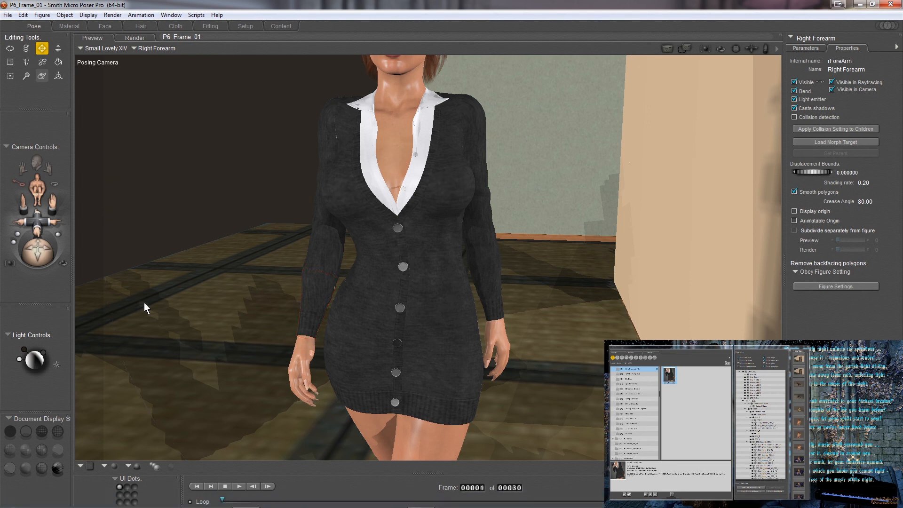
Switch to the Aux Camera and review the rendered image of the two women in the hallway
click(11, 148)
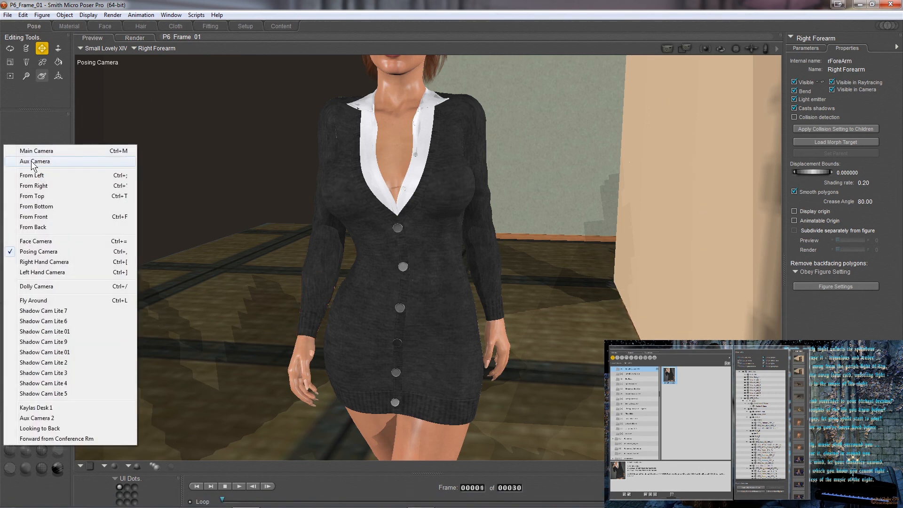
click(32, 162)
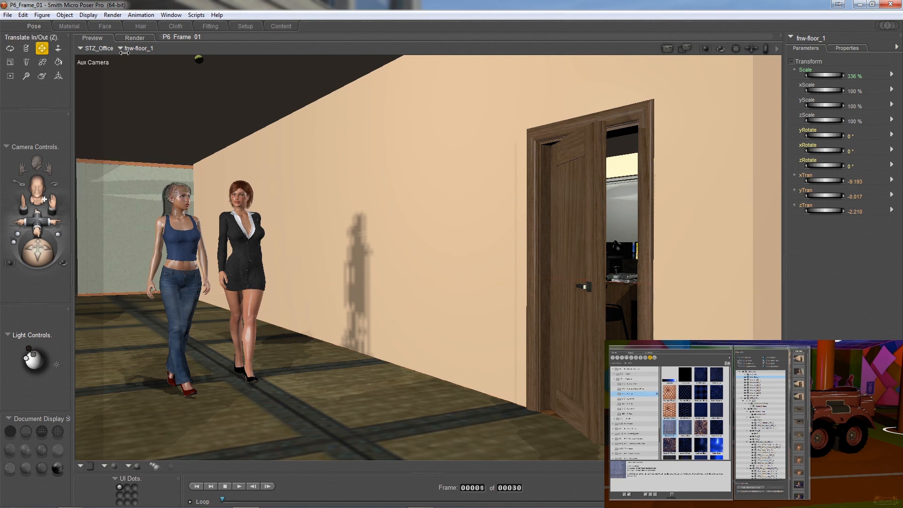
click(132, 37)
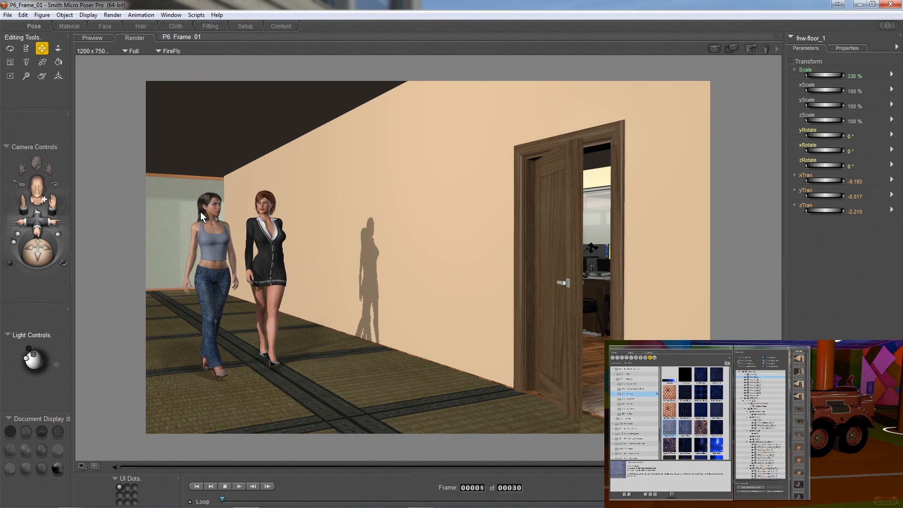
click(92, 37)
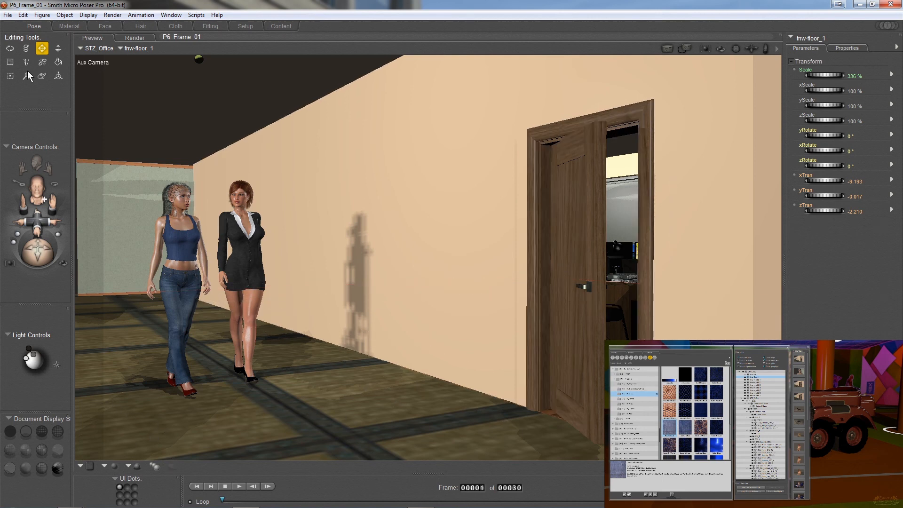
View the office from the Top Camera and reduce the scale of fnw-floor_1 to 284%
click(6, 149)
click(32, 194)
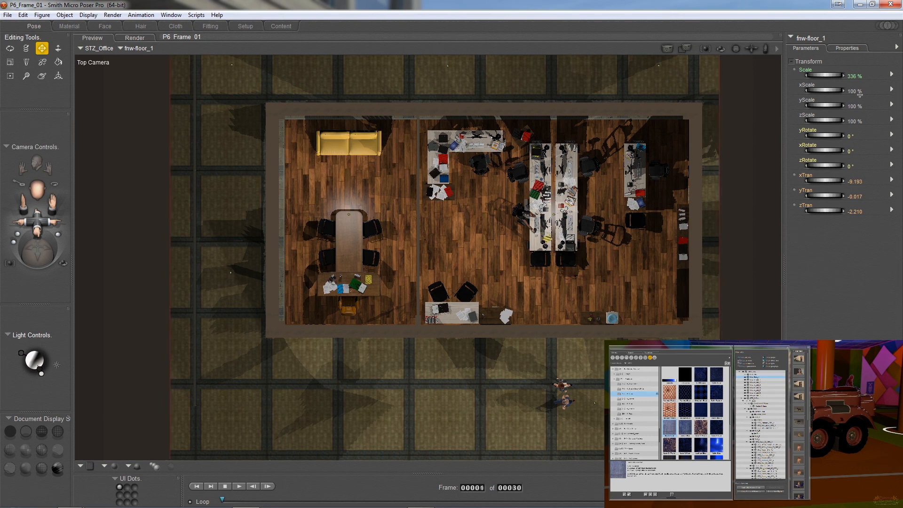
click(823, 75)
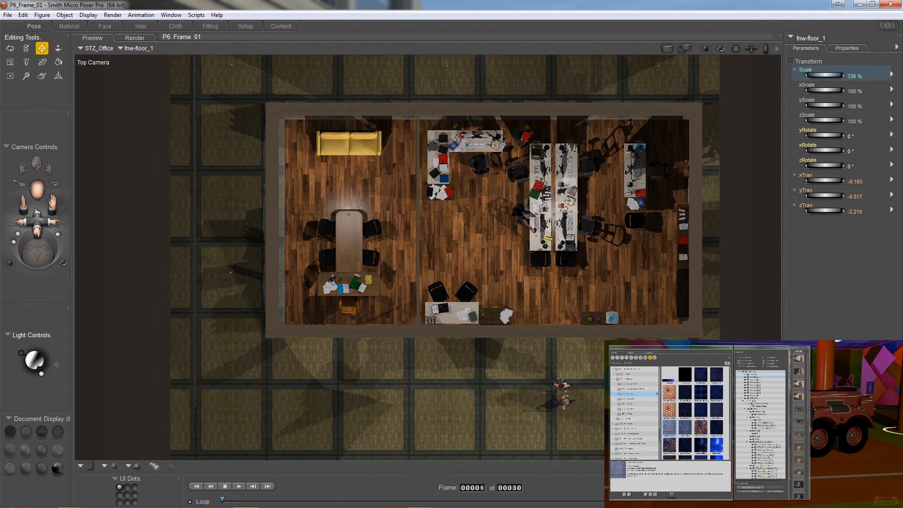
drag(823, 74, 809, 75)
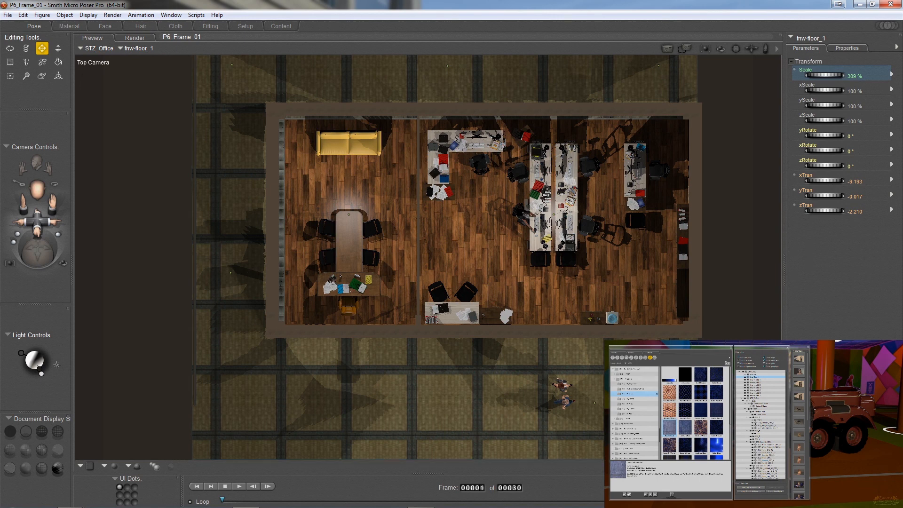
drag(808, 75, 797, 75)
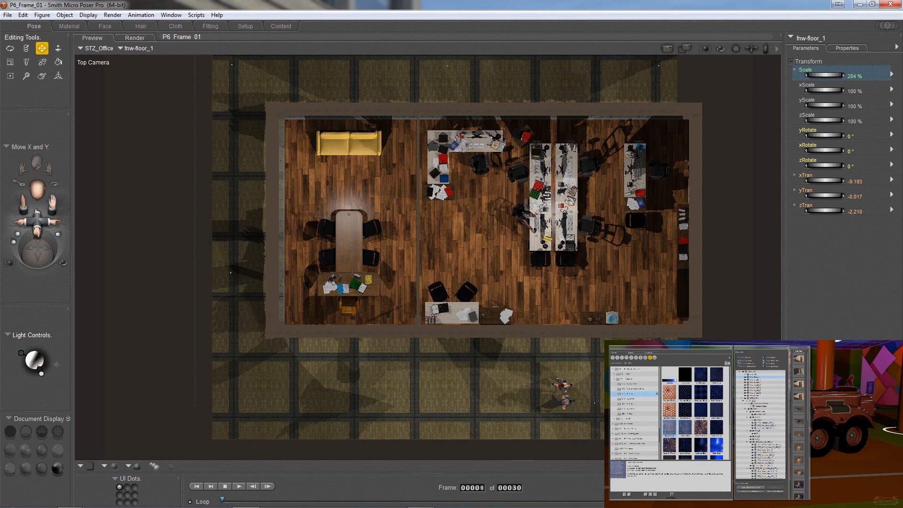
Shift fnw-floor_1 sideways beneath the office by setting its xTran to -11.36
drag(52, 201, 52, 240)
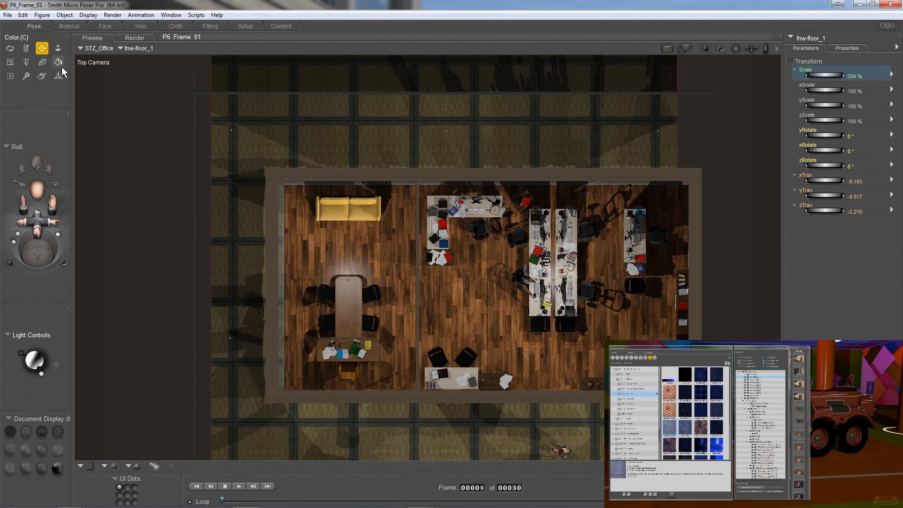
click(820, 180)
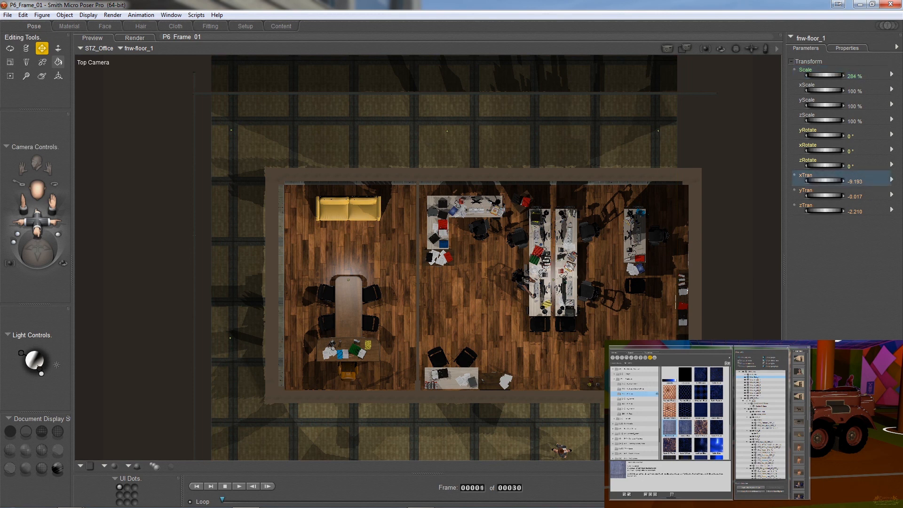
drag(819, 181, 817, 180)
key(ctrl+z)
drag(824, 181, 833, 180)
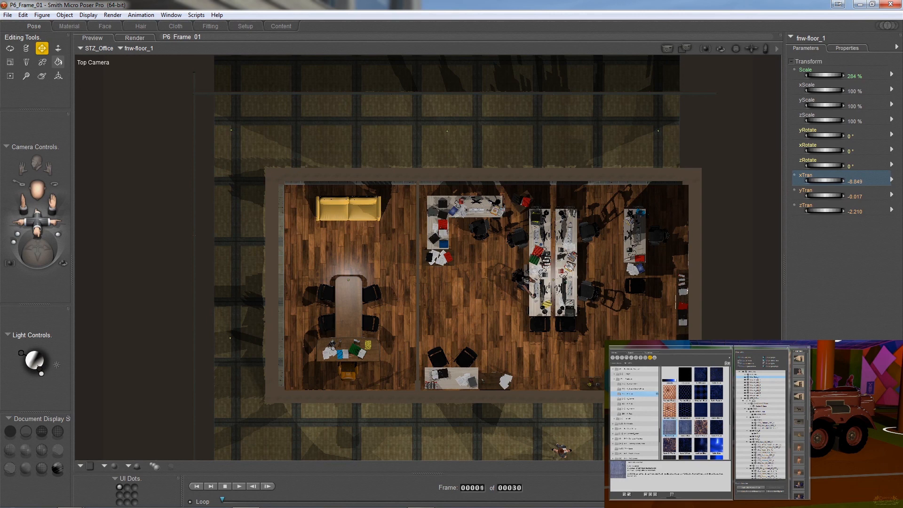
drag(825, 180, 818, 180)
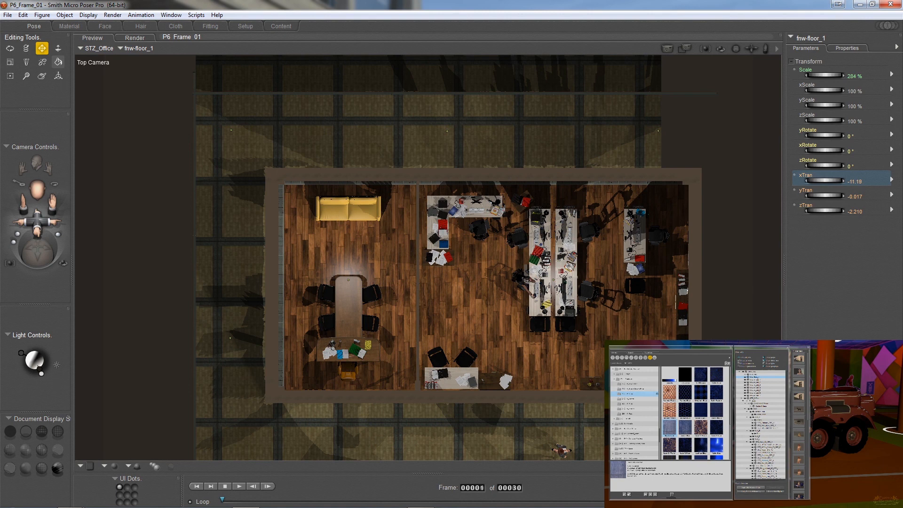
drag(825, 180, 821, 180)
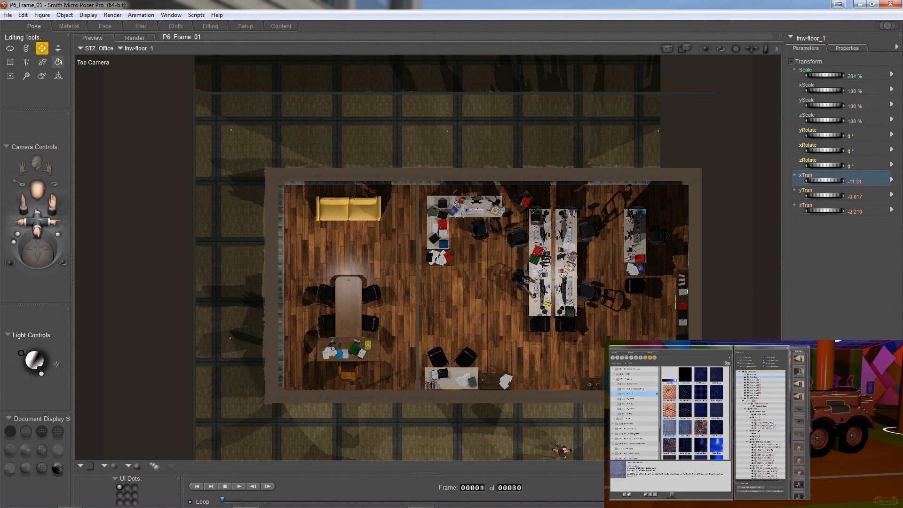
drag(824, 180, 823, 181)
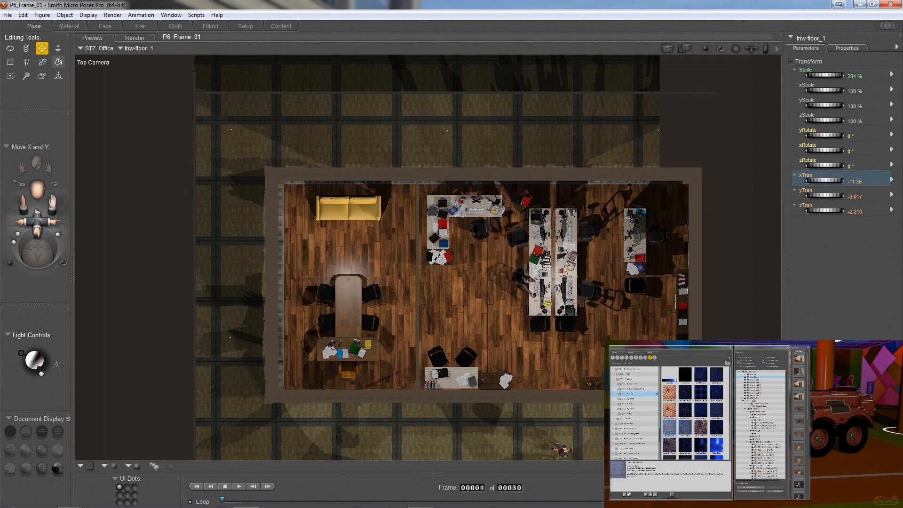
drag(52, 201, 54, 183)
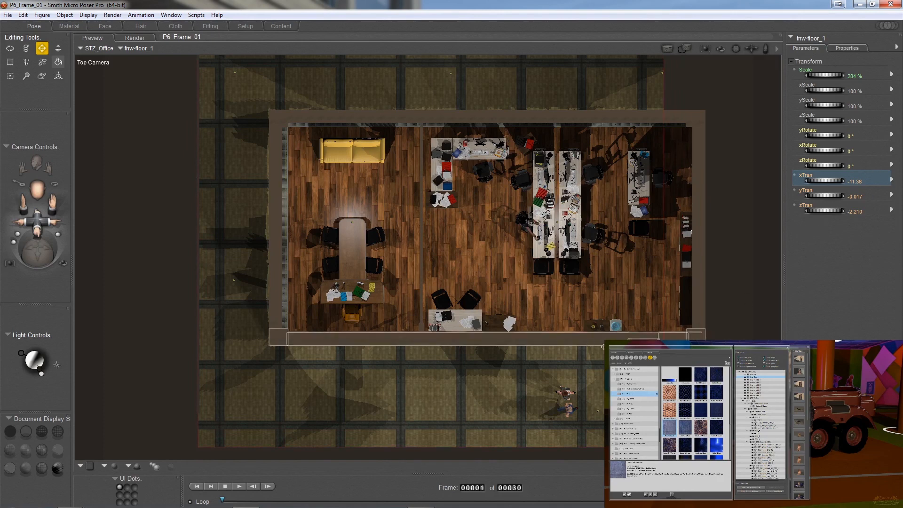
Shift fnw-floor_1 beneath the office to a zTran of 3.113 and check the hallway from the Aux Camera
click(817, 211)
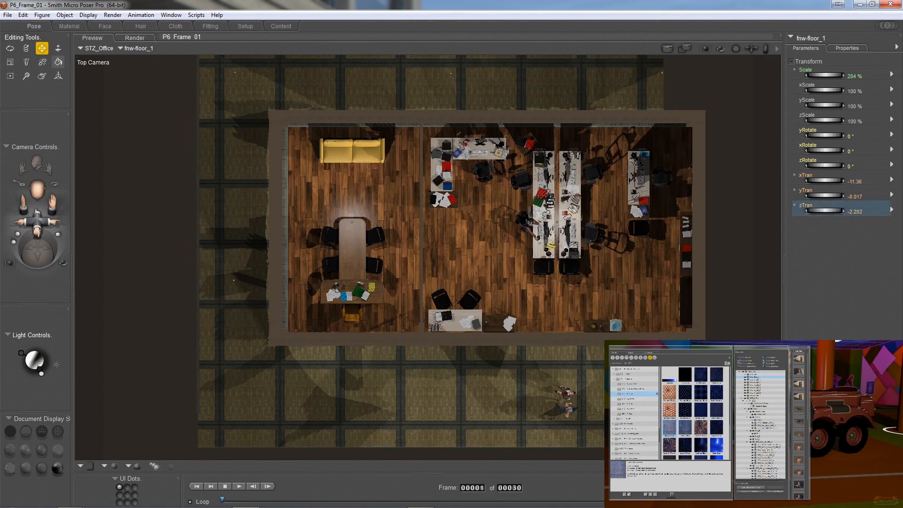
drag(818, 211, 834, 210)
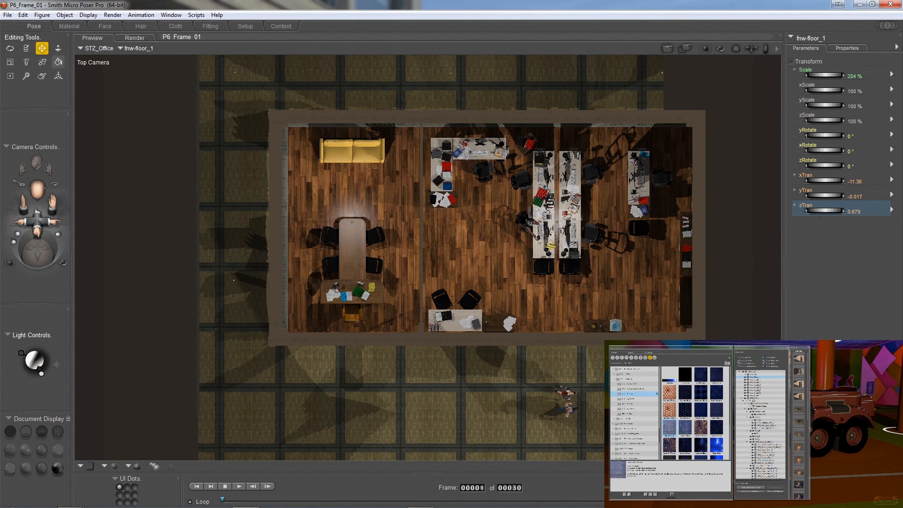
drag(824, 211, 834, 211)
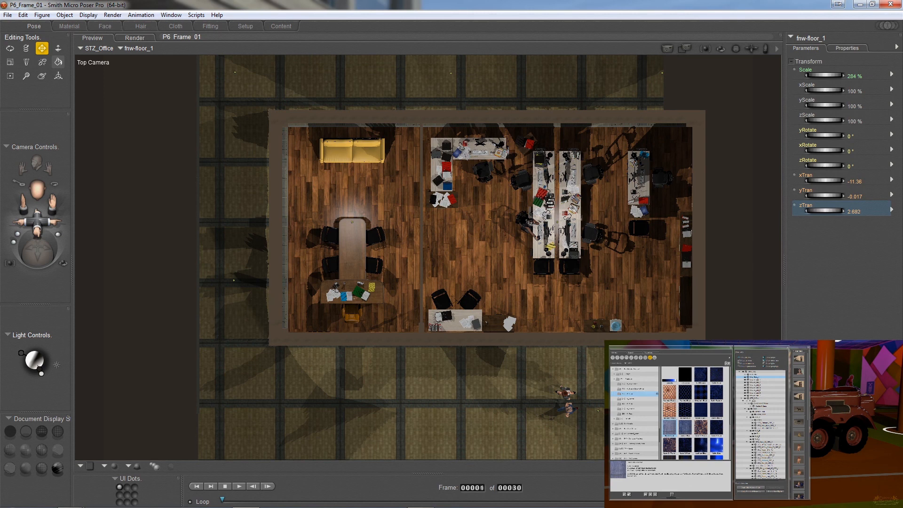
drag(824, 211, 824, 210)
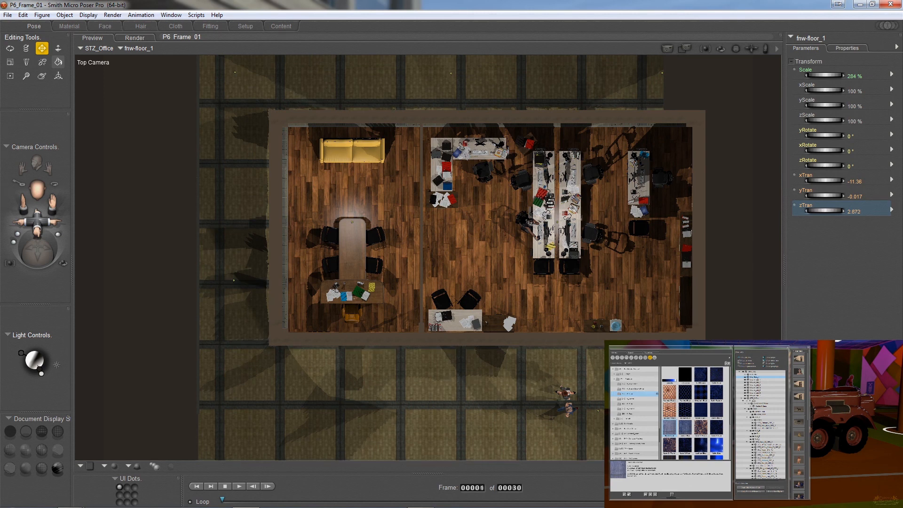
drag(824, 210, 828, 211)
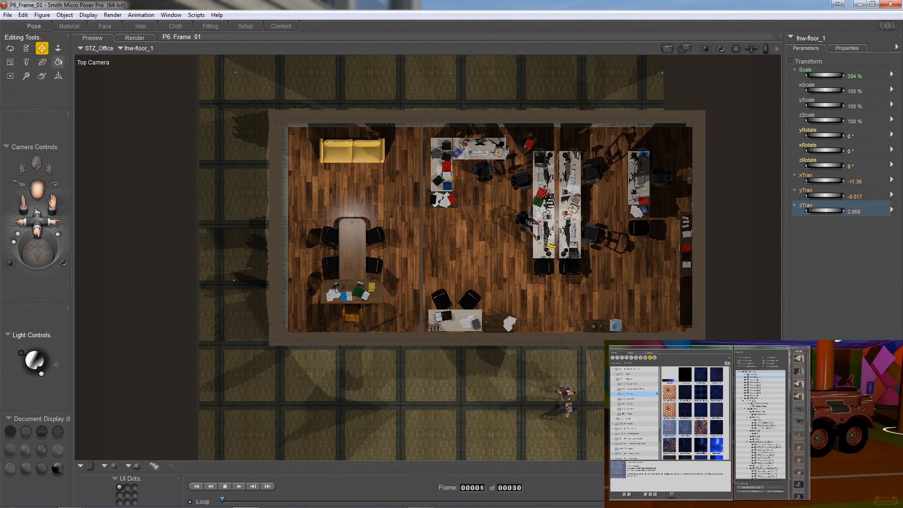
drag(825, 210, 827, 211)
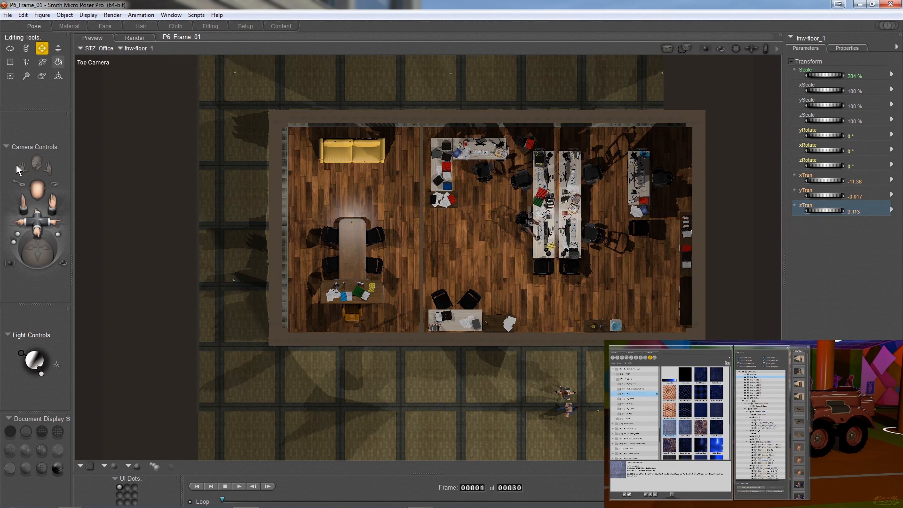
click(9, 149)
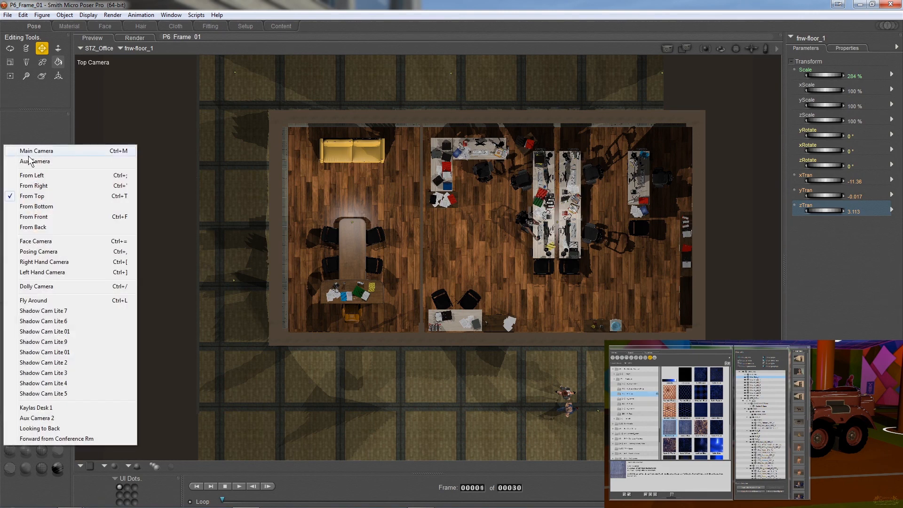
click(38, 161)
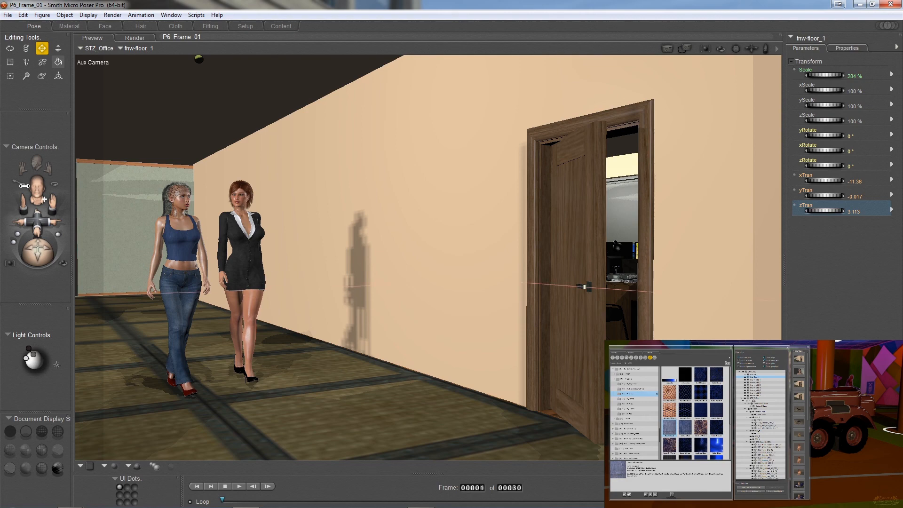
Return to the Top Camera and duplicate fnw-floor_1
click(7, 147)
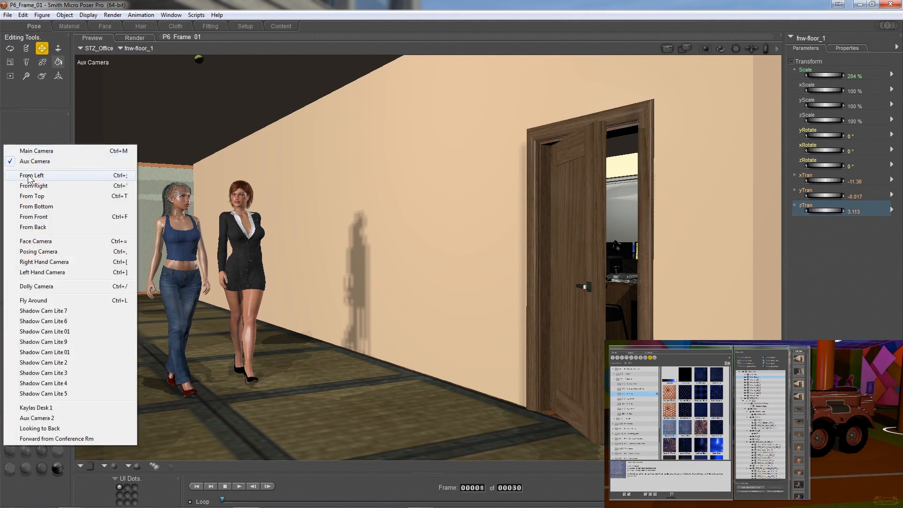
click(37, 196)
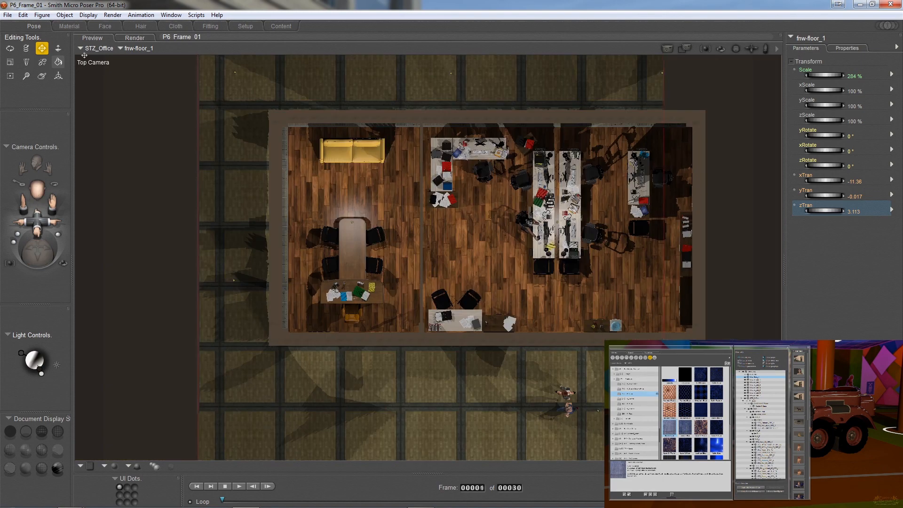
click(25, 17)
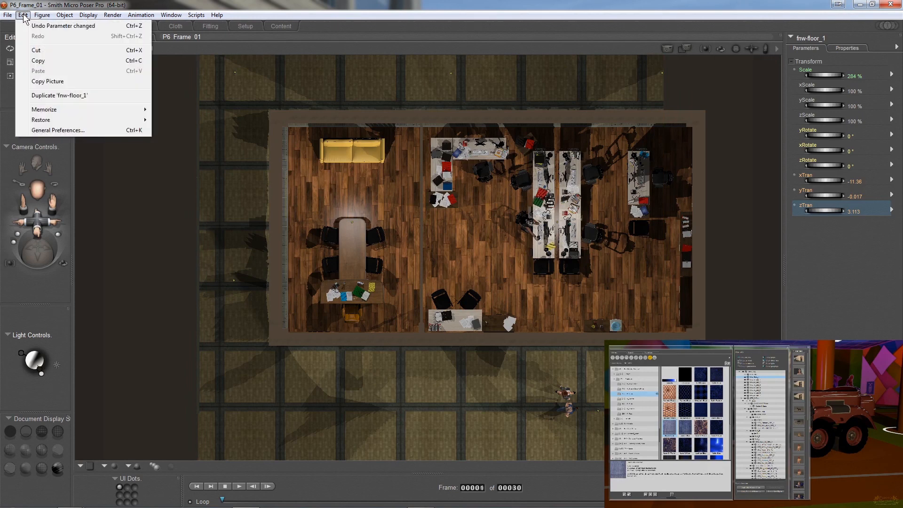
click(58, 96)
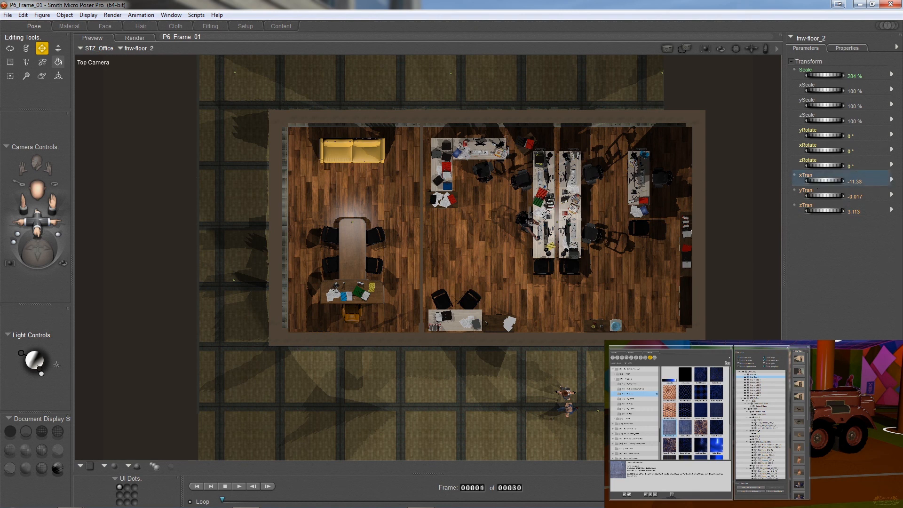
Shift the duplicated floor sideways to an xTran of -4.162 and check the hallway from the Aux Camera
drag(825, 180, 891, 181)
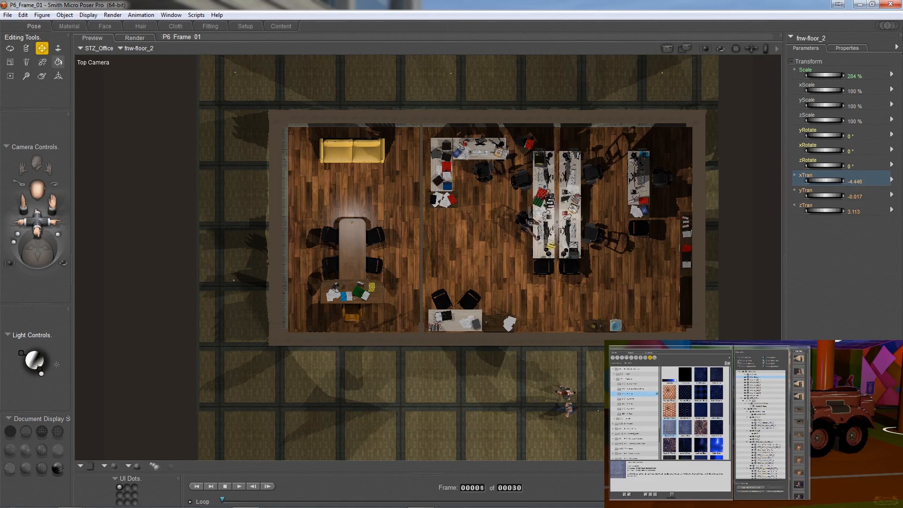
drag(828, 181, 833, 180)
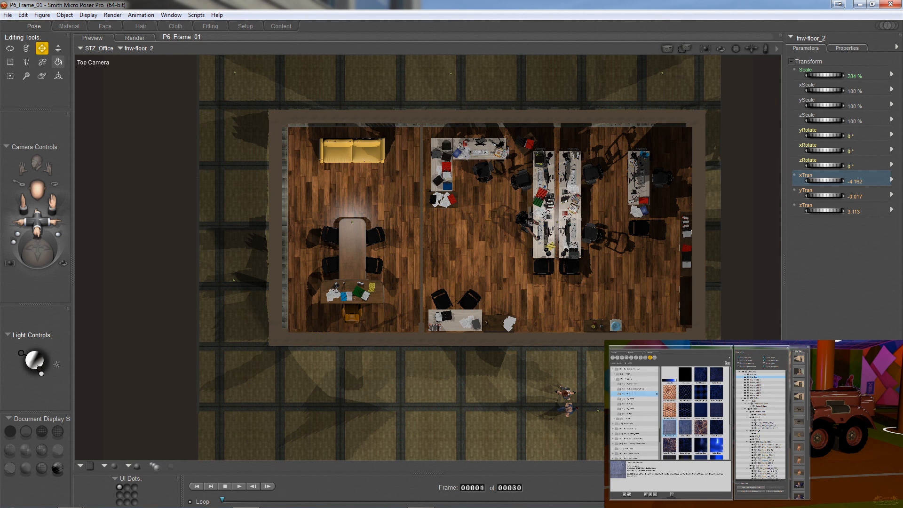
click(6, 147)
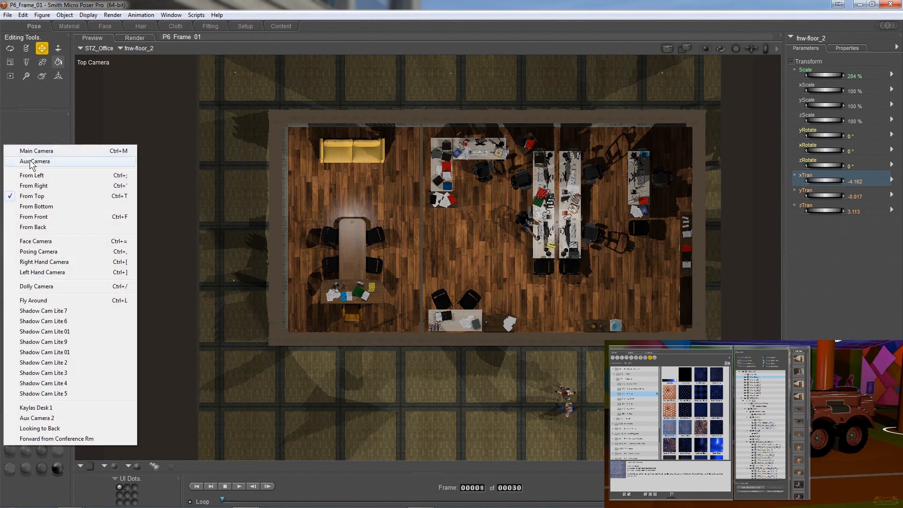
click(31, 163)
click(31, 162)
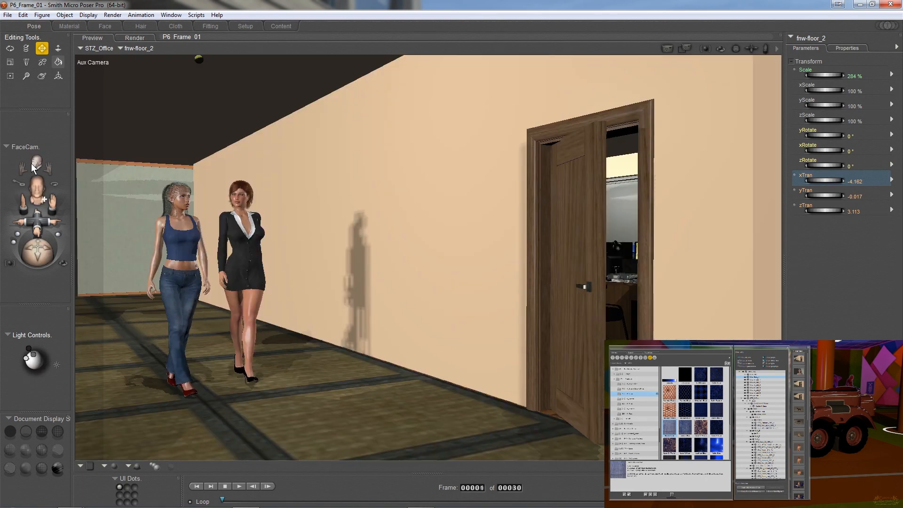
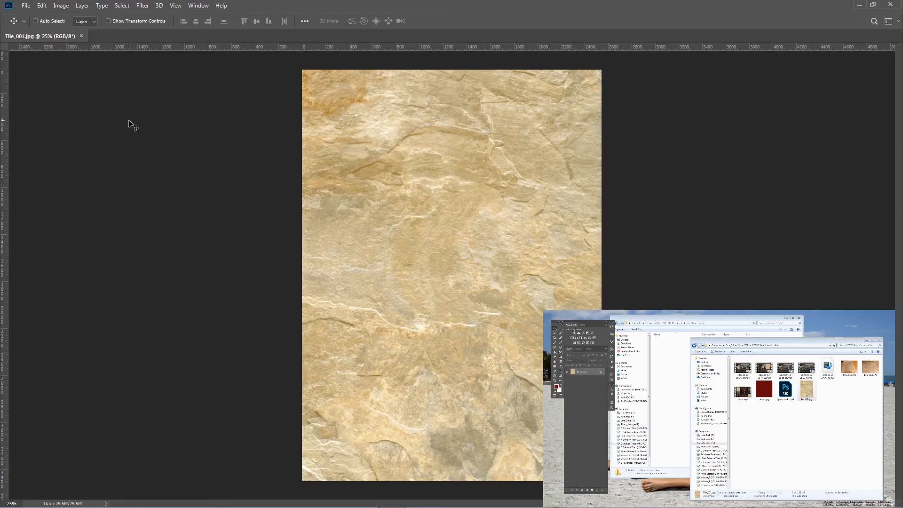
In Photoshop, create a new 3D mesh from the Tile_001.jpg layer and accept the 3D workspace
click(159, 5)
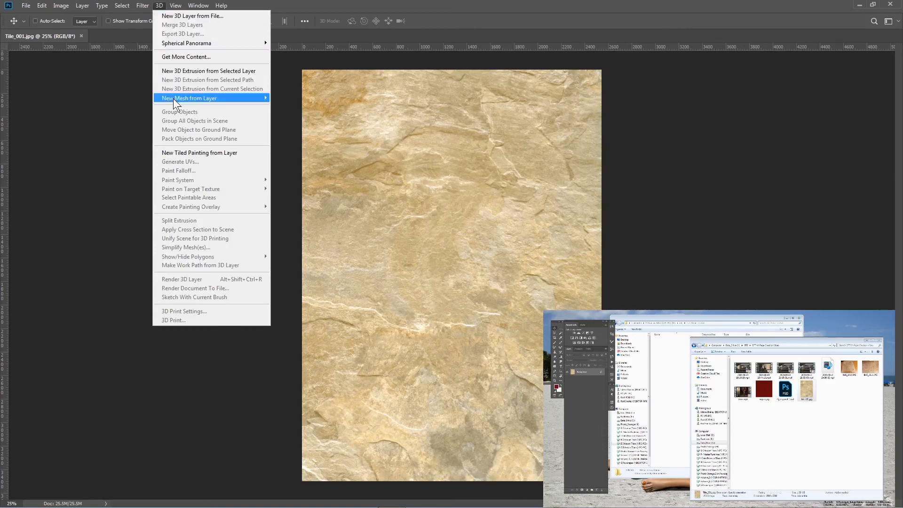
mouse_move(173, 98)
click(284, 98)
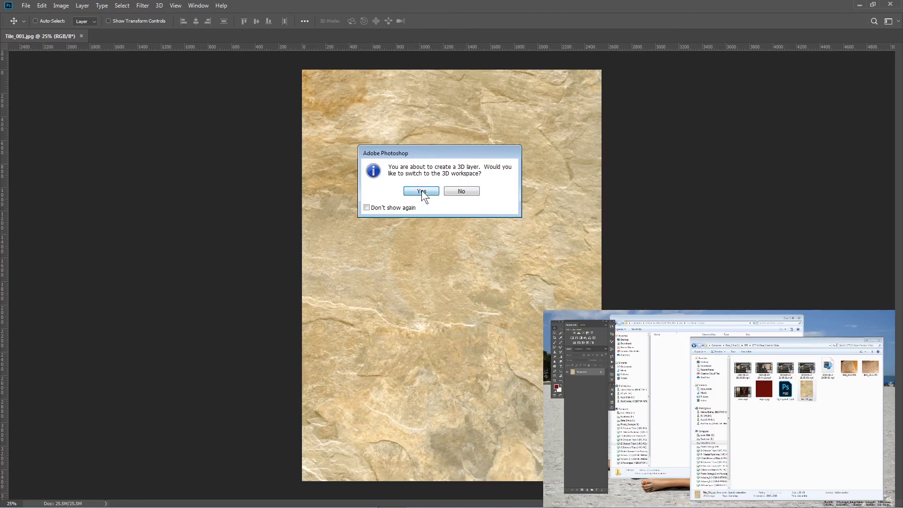
click(422, 190)
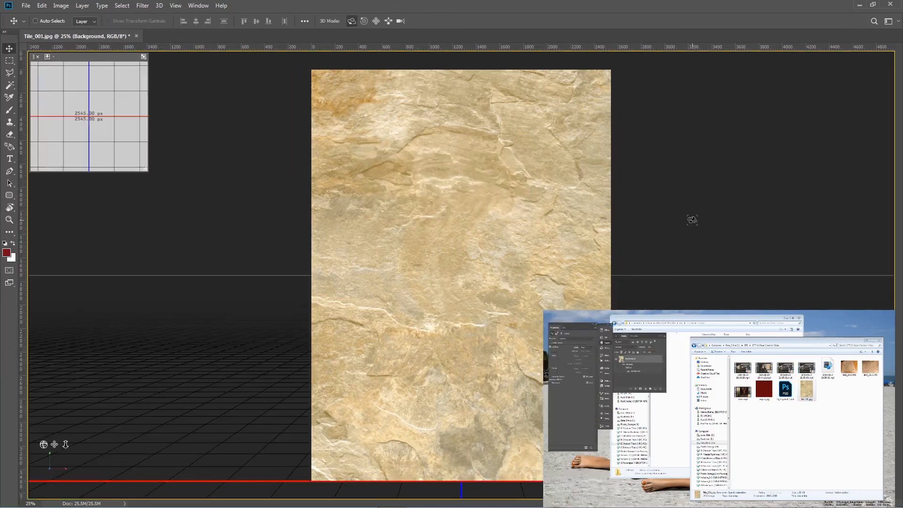
Rename the layer inside the mesh's Background texture as stone-texture, then save and close the texture document
double_click(634, 371)
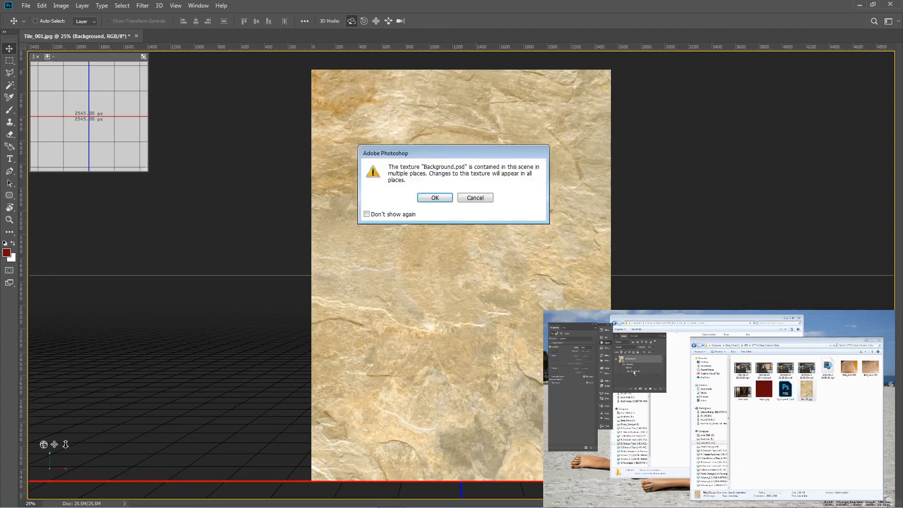
click(433, 199)
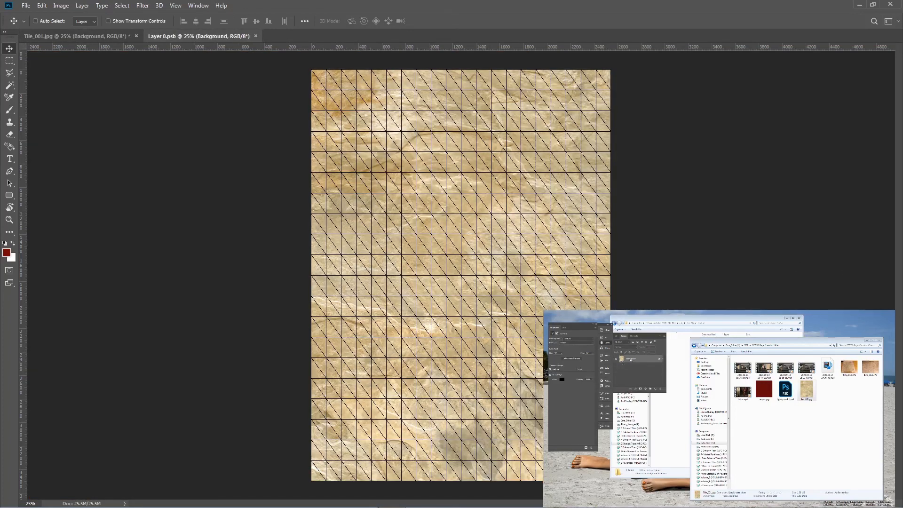
double_click(631, 360)
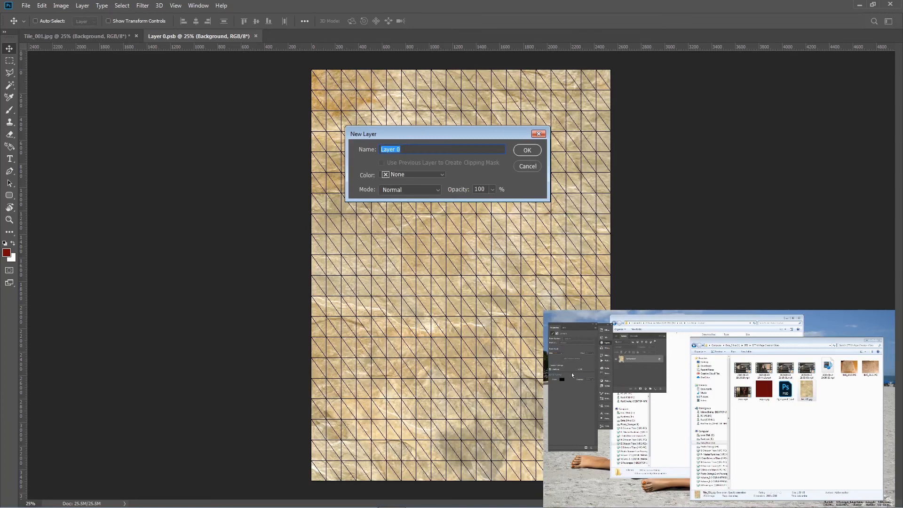
text(sto)
text(e-texture)
click(531, 149)
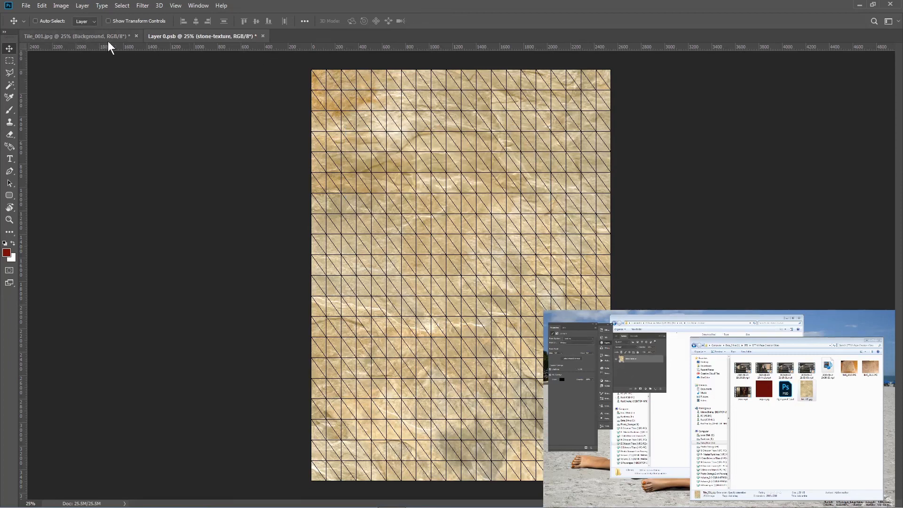
click(262, 36)
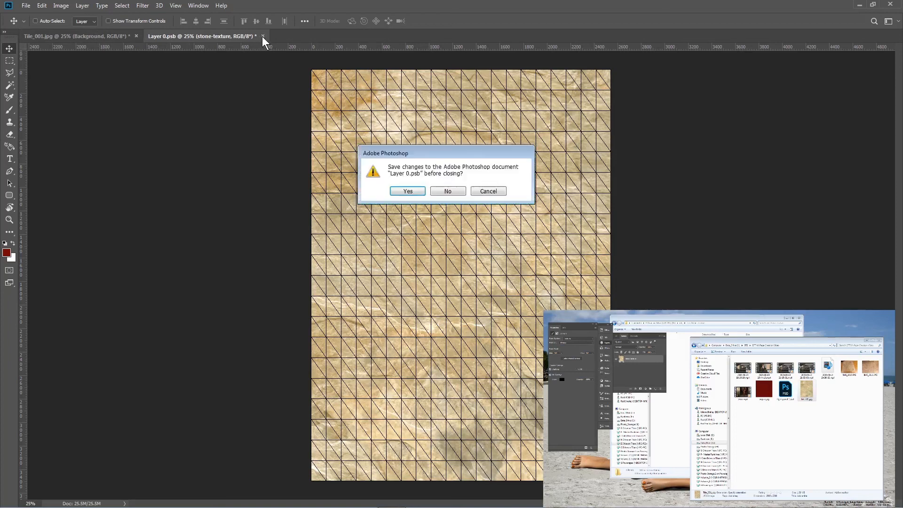
click(411, 188)
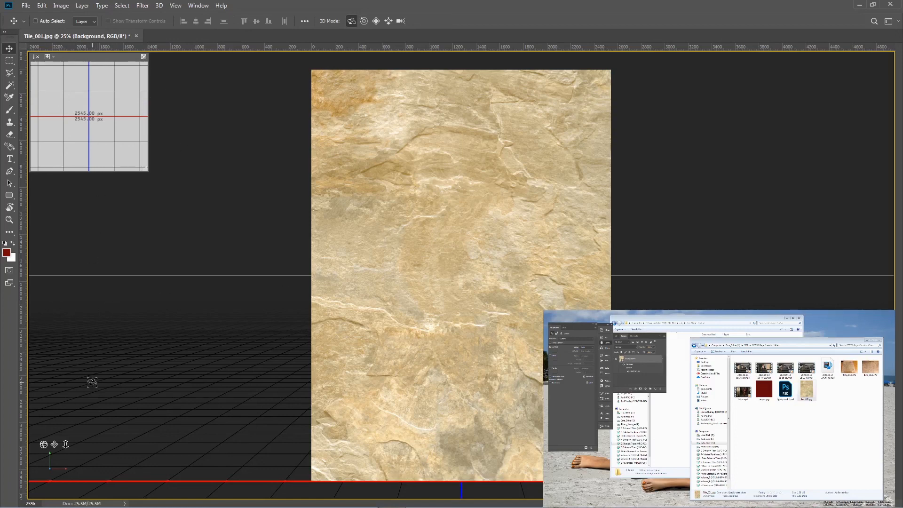
Orbit around the stone tile mesh to inspect it in 3D and restore the Default view
mouse_move(44, 444)
mouse_down()
mouse_move(121, 445)
mouse_move(59, 444)
mouse_up()
right_click(58, 461)
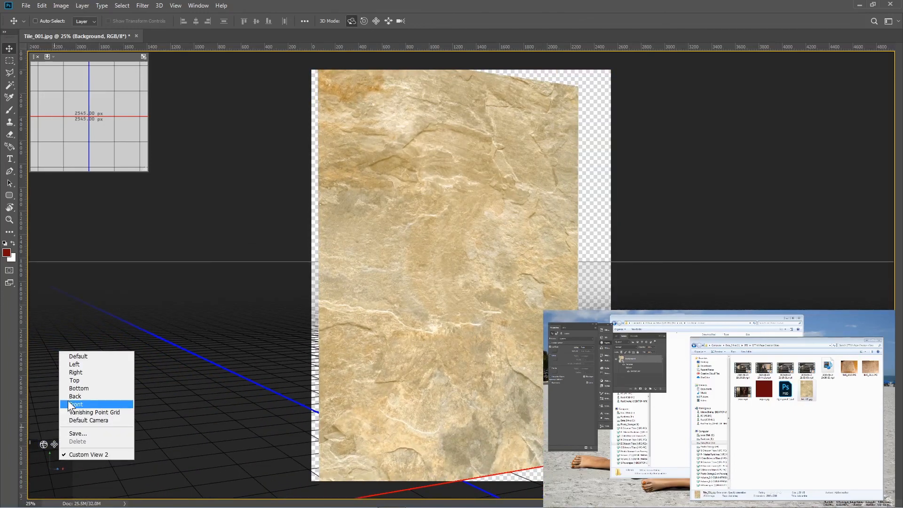
click(90, 358)
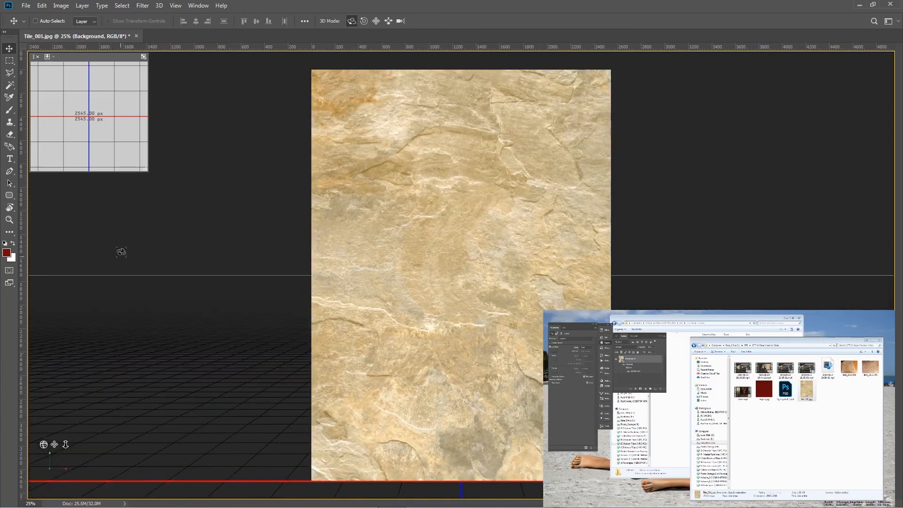
Start exporting the stone tile's 3D layer as Wavefront OBJ with JPEG as the texture format
click(159, 6)
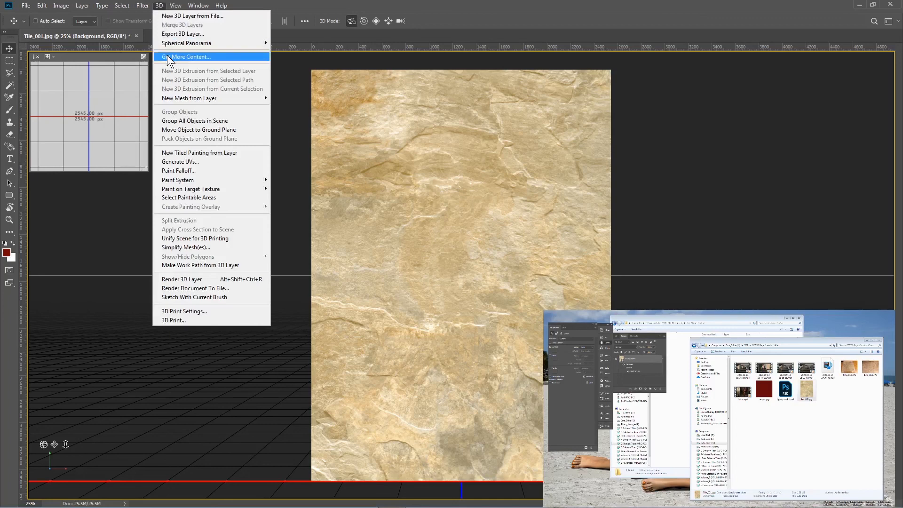
click(177, 34)
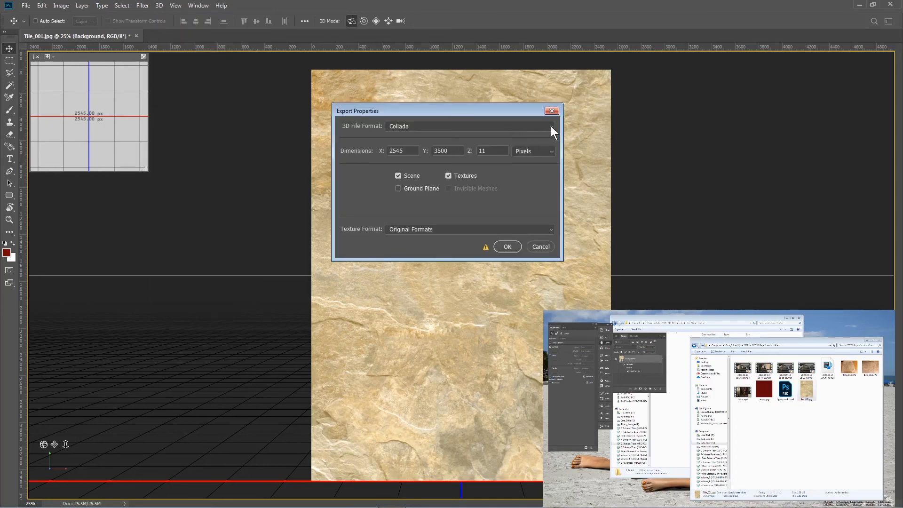
click(549, 126)
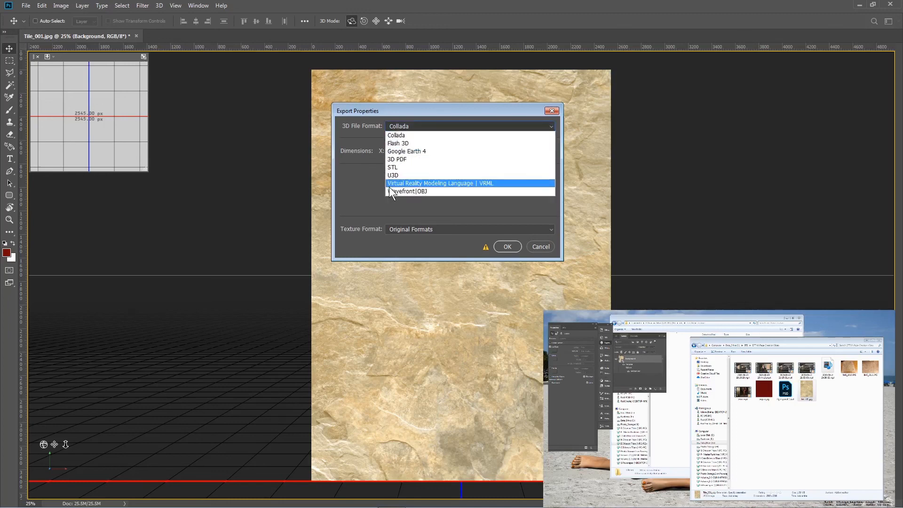
click(400, 192)
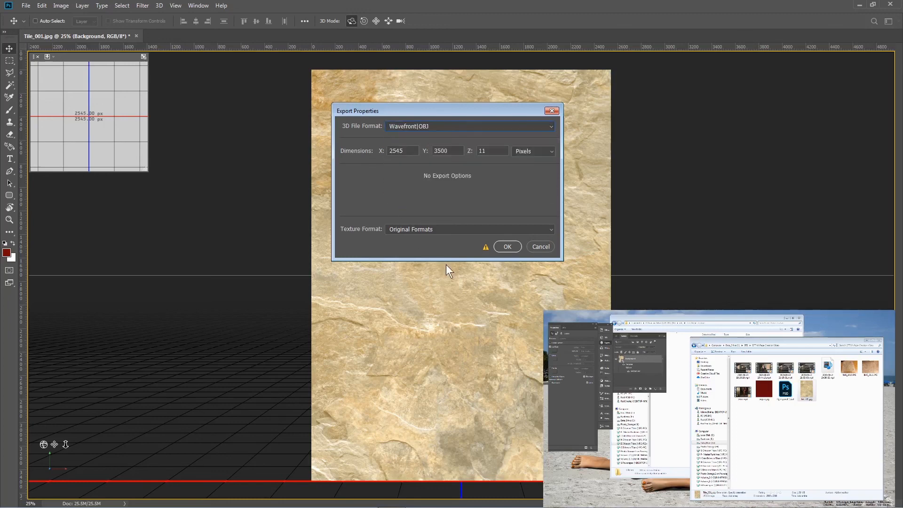
click(551, 230)
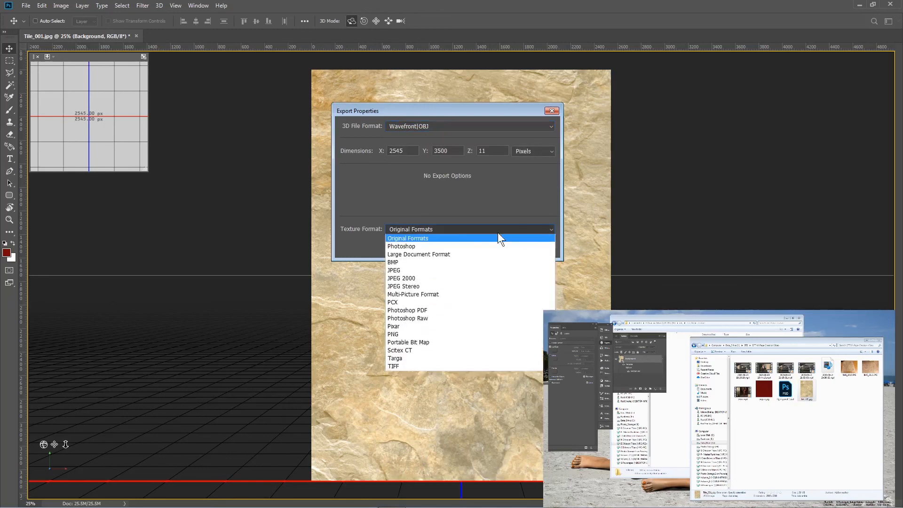
click(398, 271)
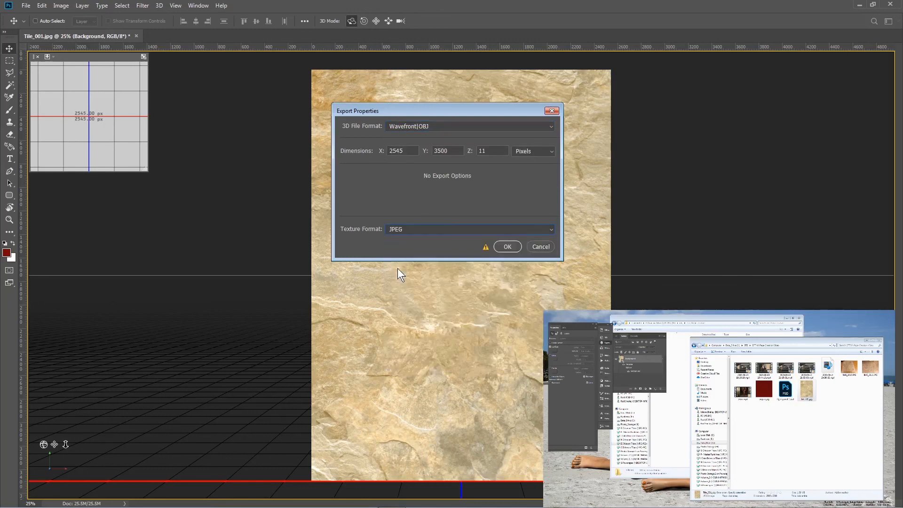
click(506, 245)
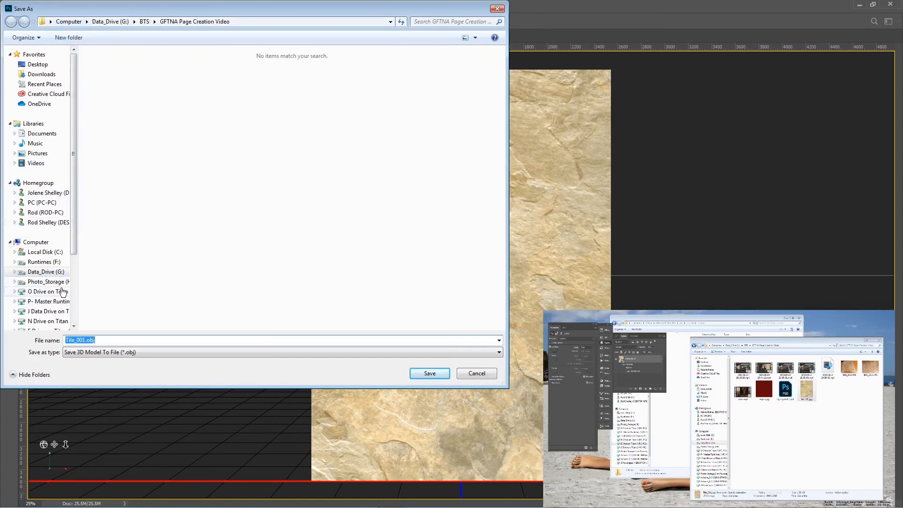
Save the exported model as Tile_001.obj in the obj\Tile_Stone_Texture folder of the E Drive on Titan
drag(72, 237, 72, 253)
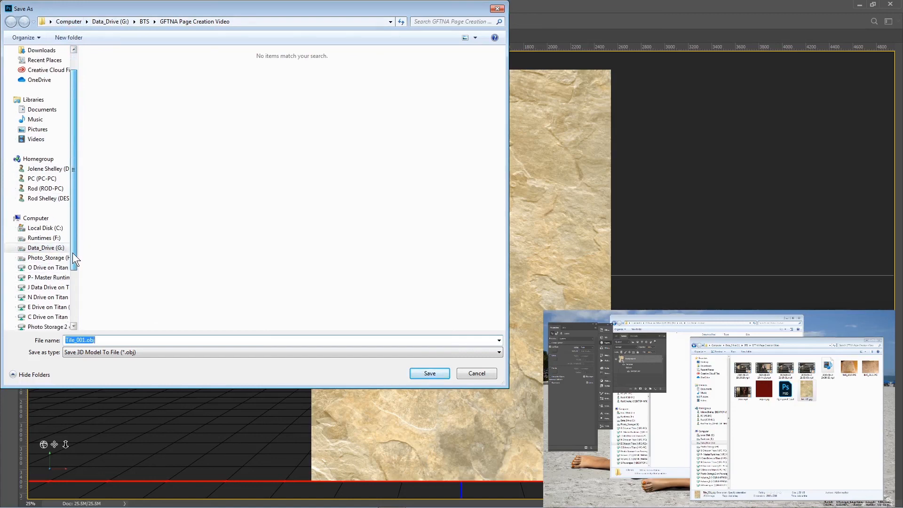
click(47, 307)
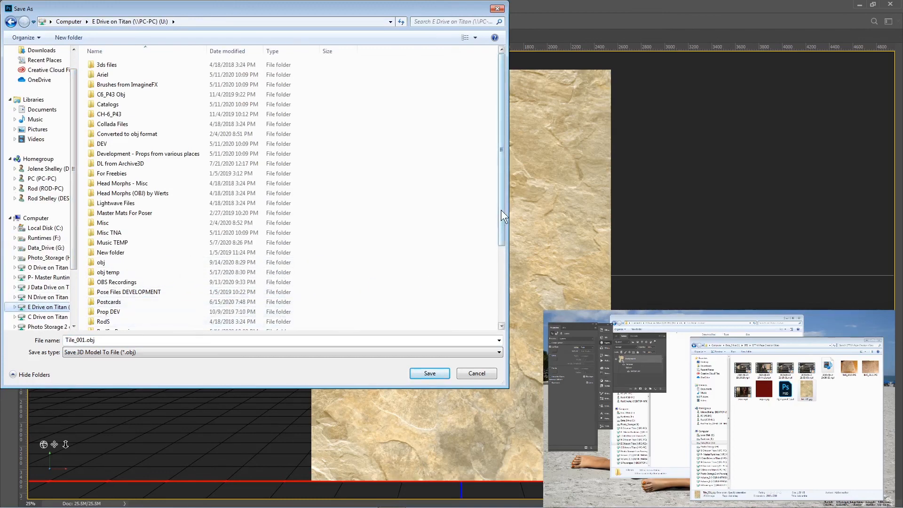
double_click(100, 262)
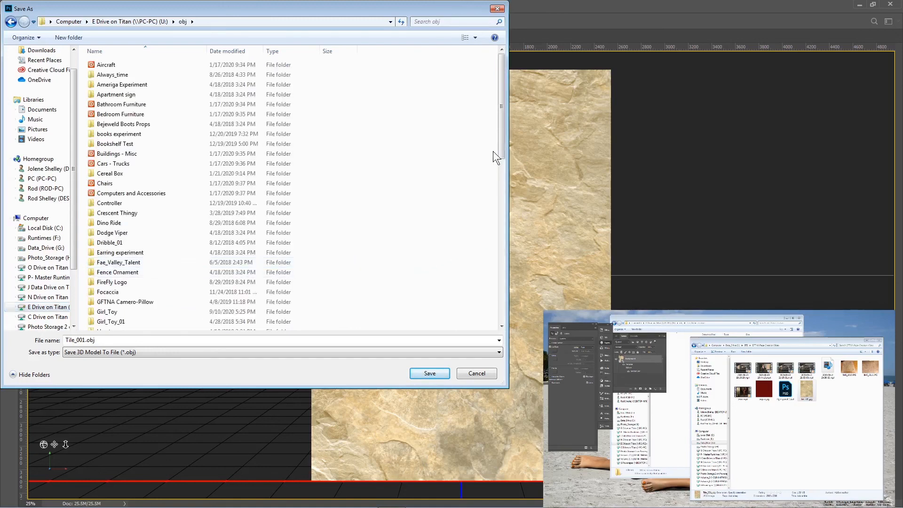
drag(501, 153, 495, 288)
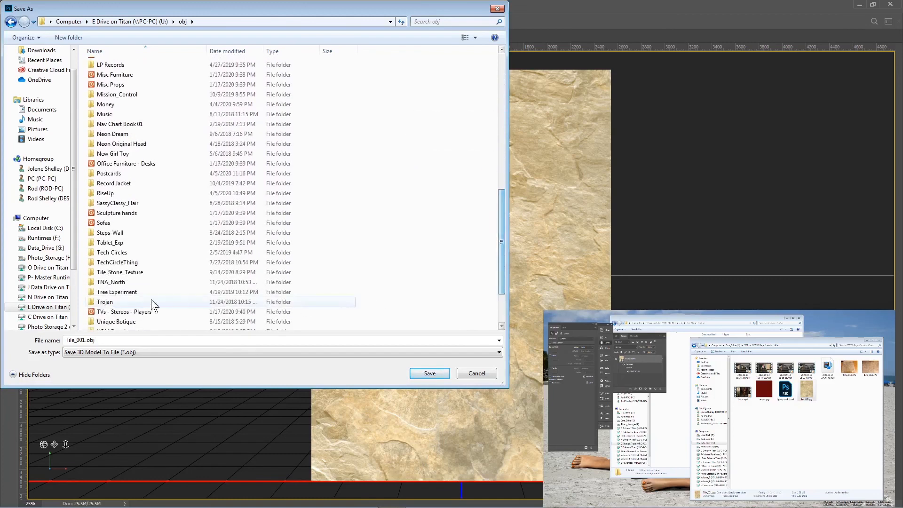
click(122, 274)
double_click(121, 274)
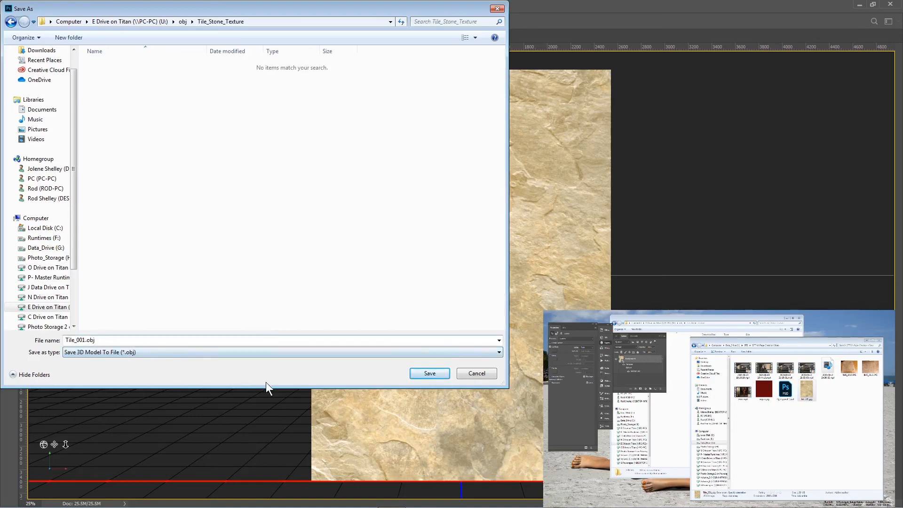
click(432, 374)
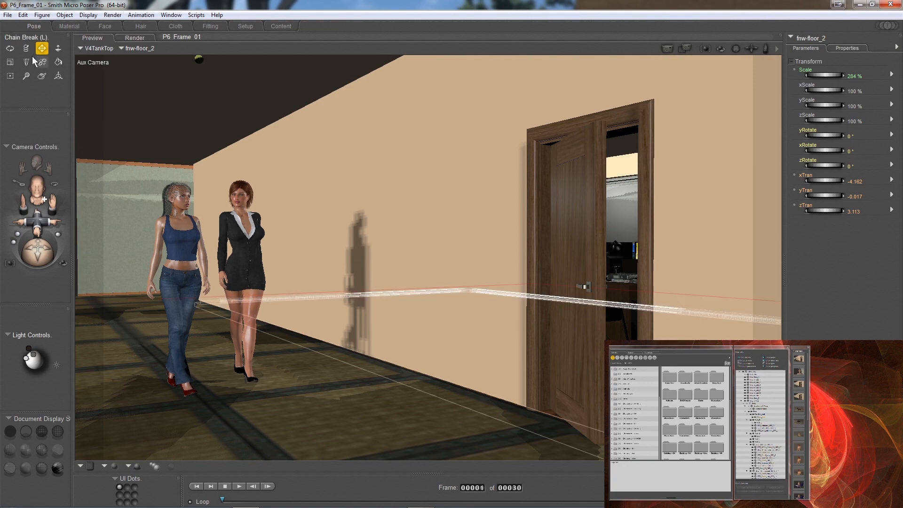
In Poser, switch to Aux Camera 2 and angle it to look down on the office and hallway
click(8, 146)
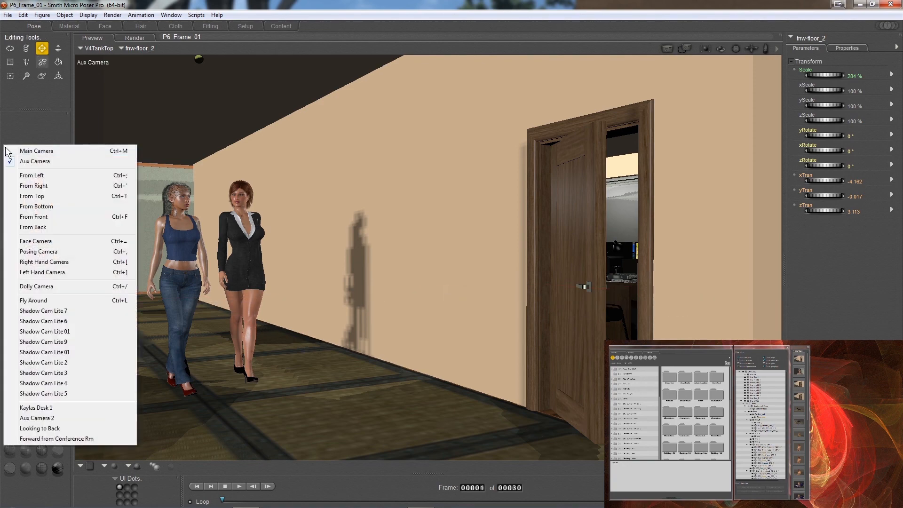
click(41, 419)
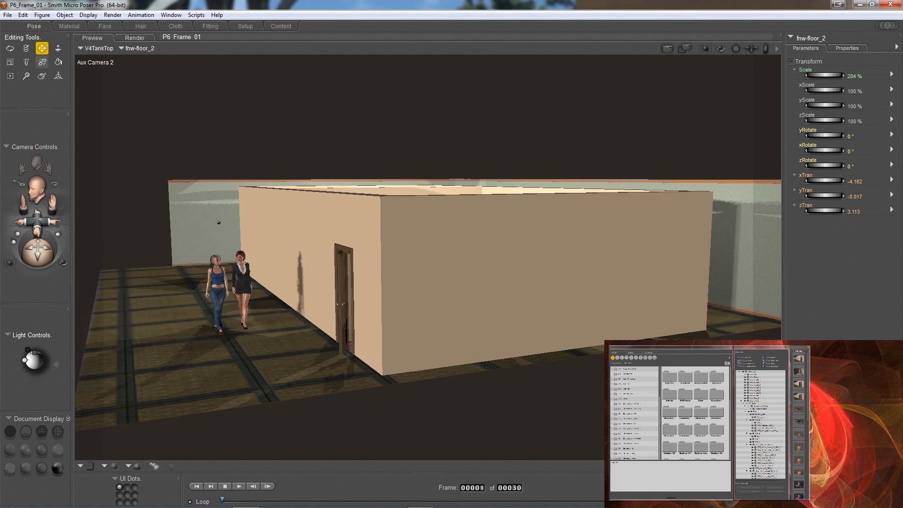
drag(37, 252, 37, 271)
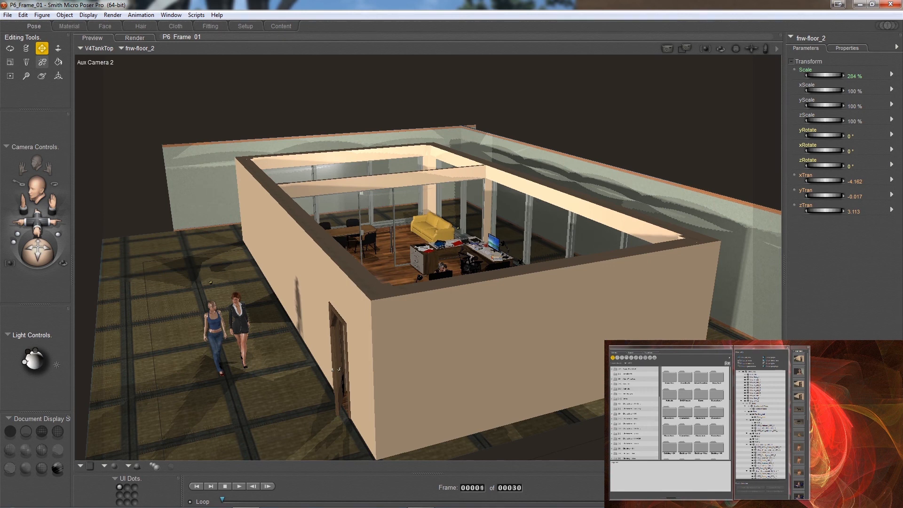
drag(38, 253, 38, 245)
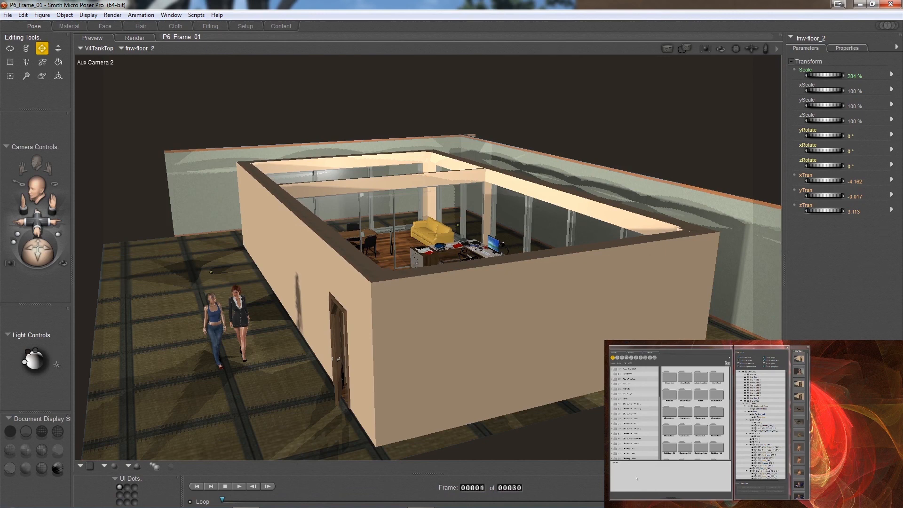
Import Tile_001.obj as a Wavefront OBJ from obj\Tile_Stone_Texture on Misc Stuff (E:), centered at 100 percent of standard figure size
click(8, 16)
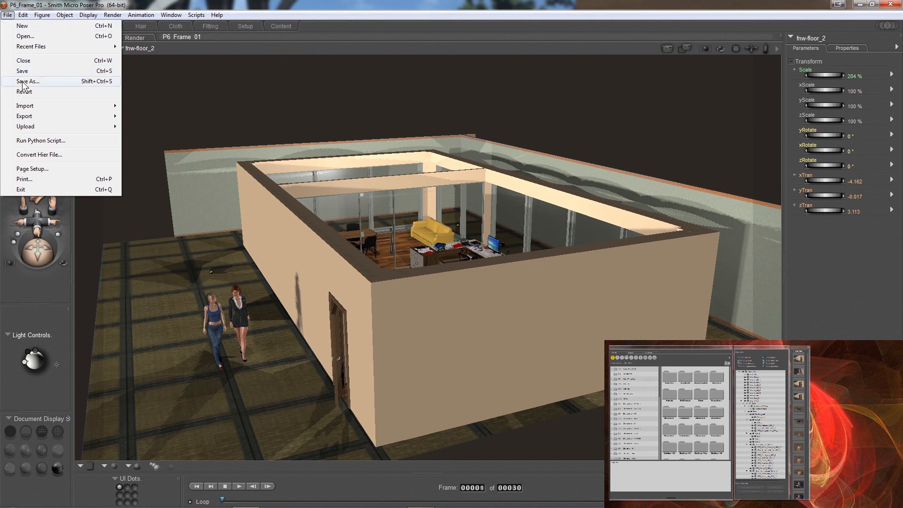
mouse_move(28, 108)
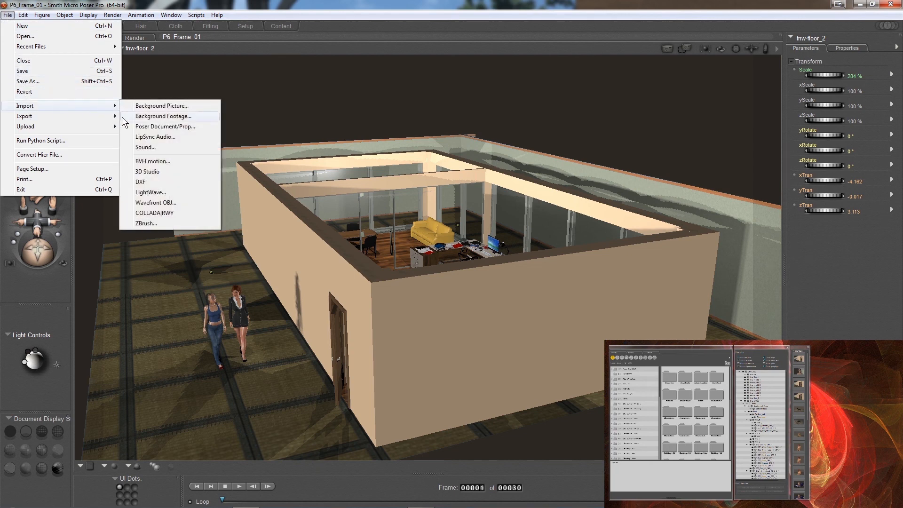
click(153, 203)
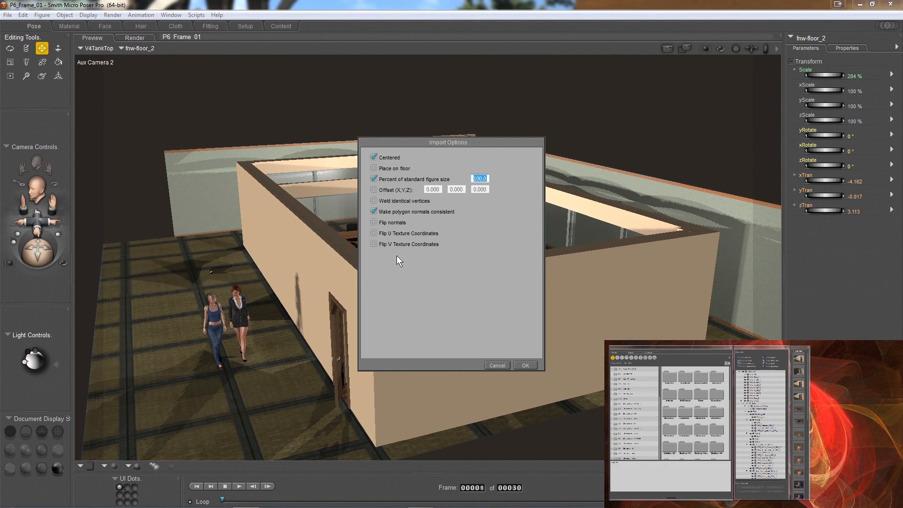
click(524, 366)
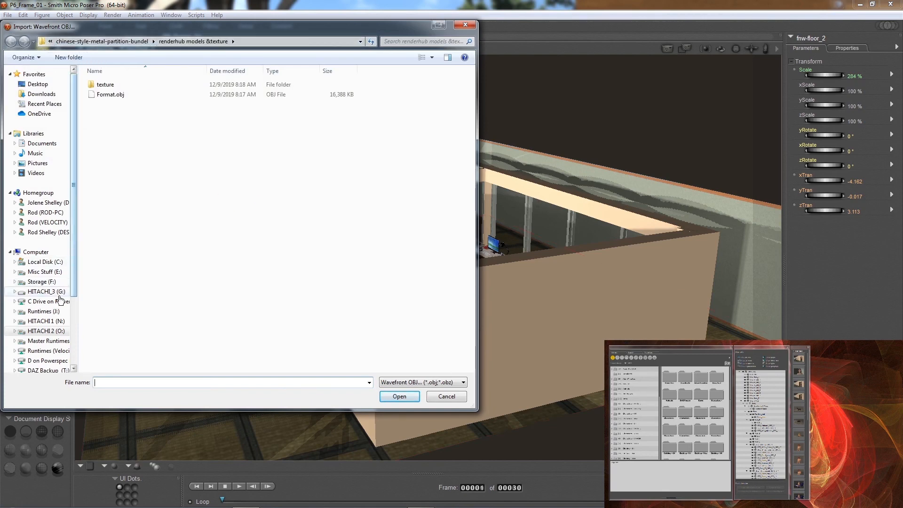
click(50, 273)
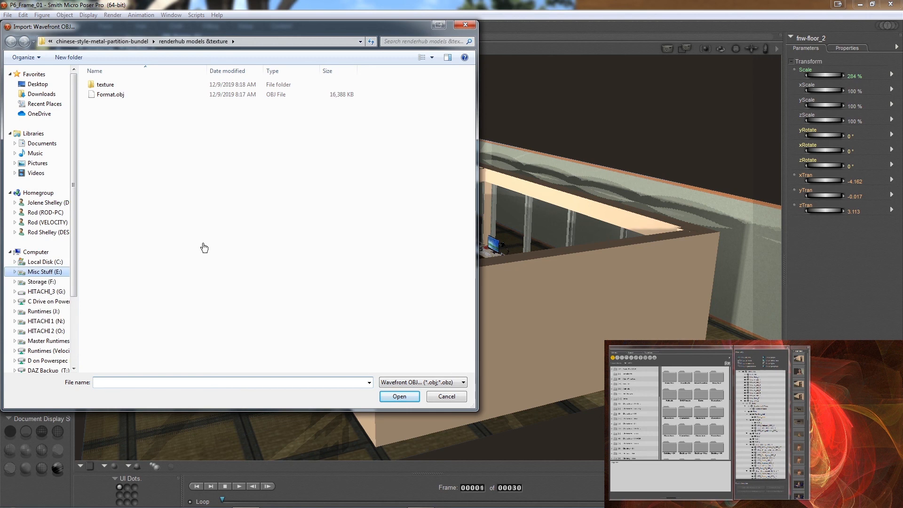
click(49, 274)
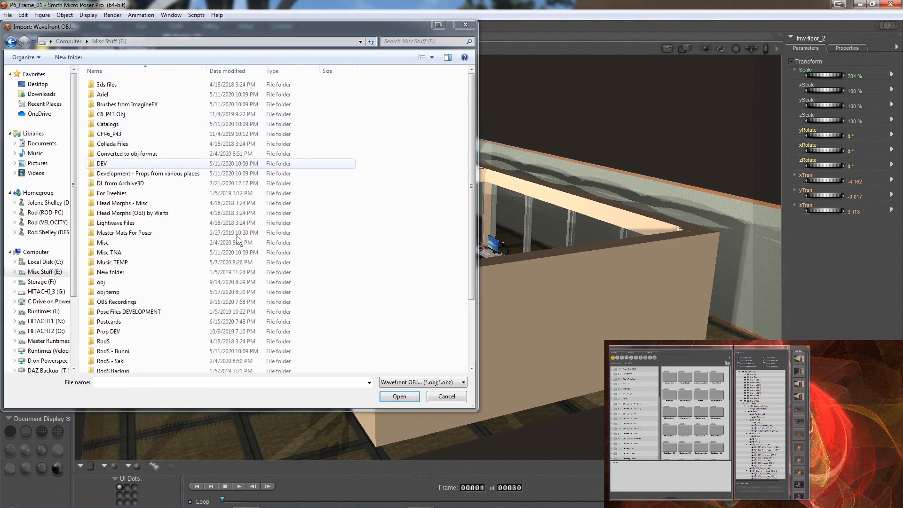
double_click(102, 283)
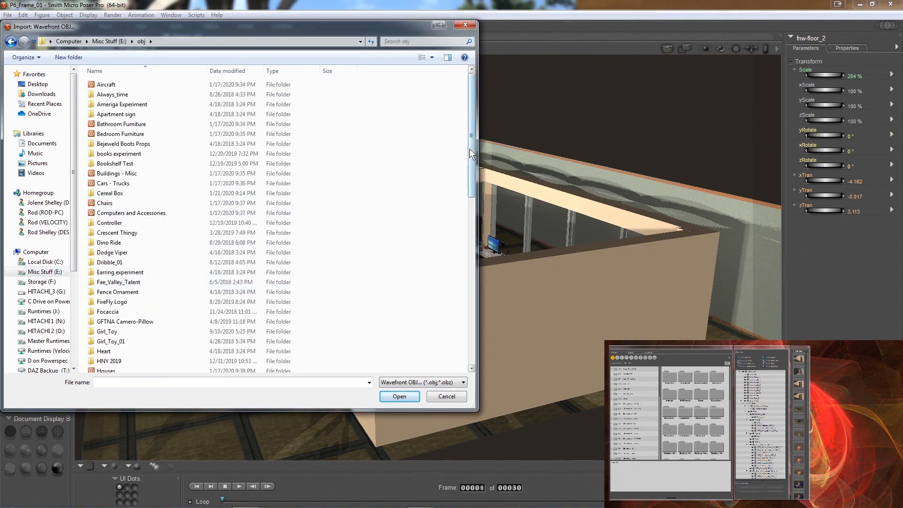
drag(470, 149, 460, 365)
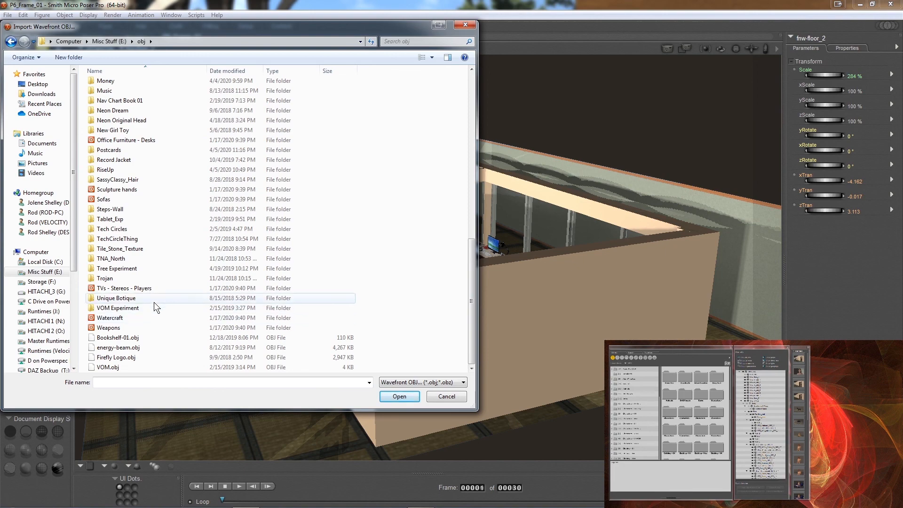
double_click(134, 249)
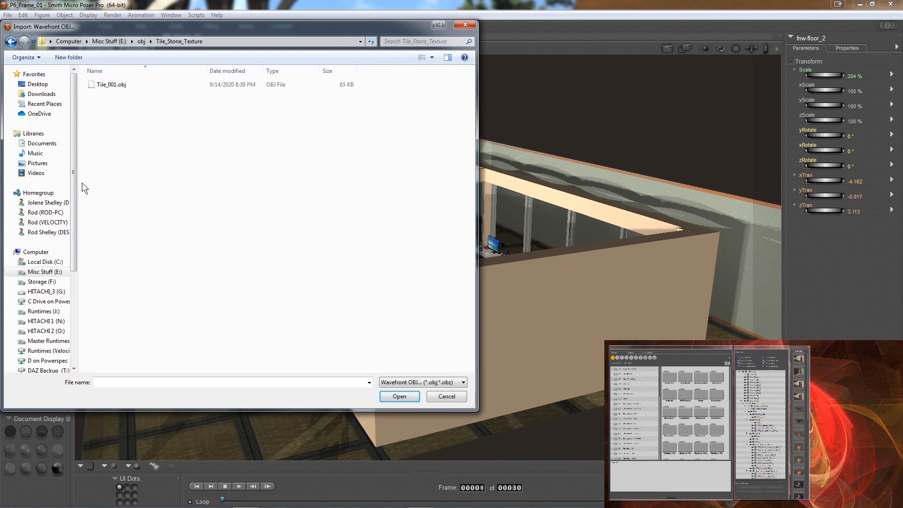
double_click(109, 85)
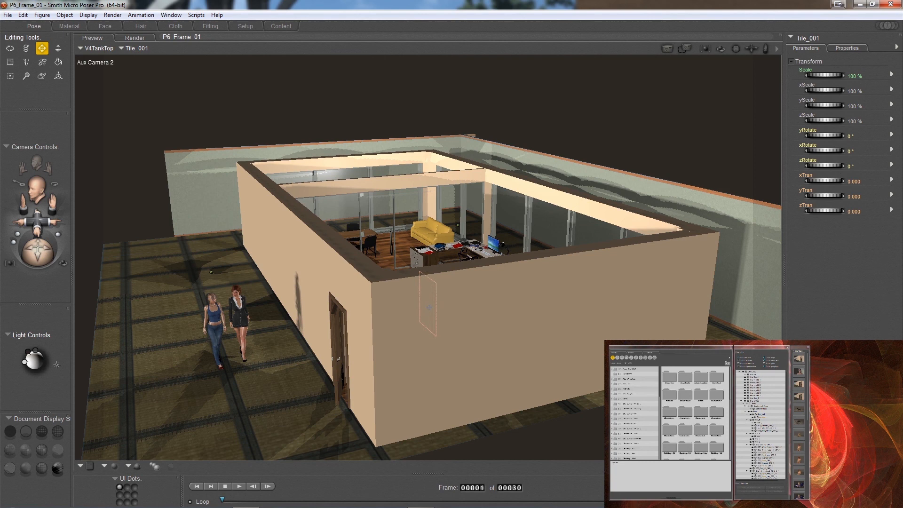
Raise the imported tile above the office to a yTran of 18.365 and set its yRotate to 90°
drag(429, 307, 426, 129)
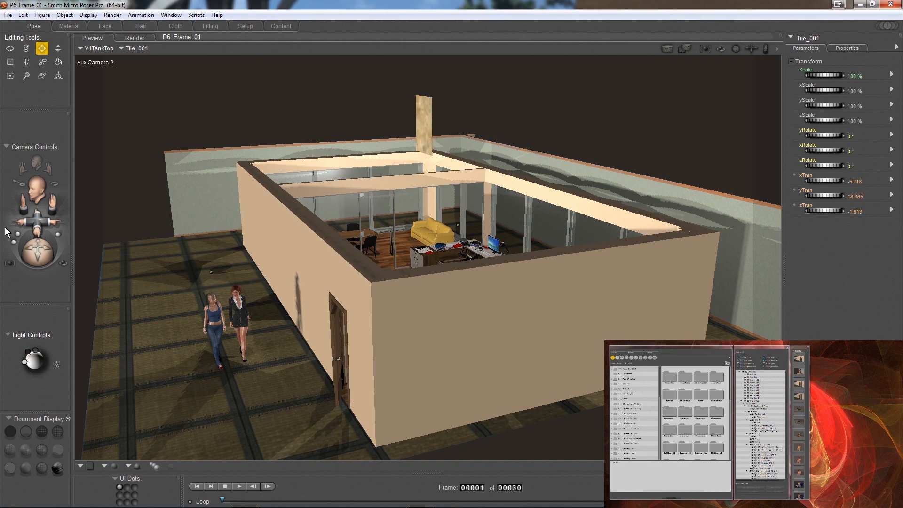
click(818, 134)
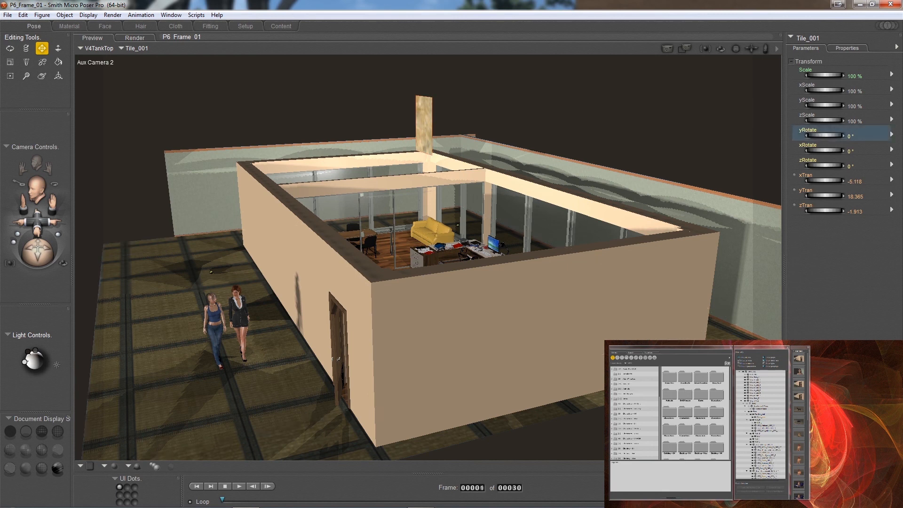
drag(825, 135, 845, 138)
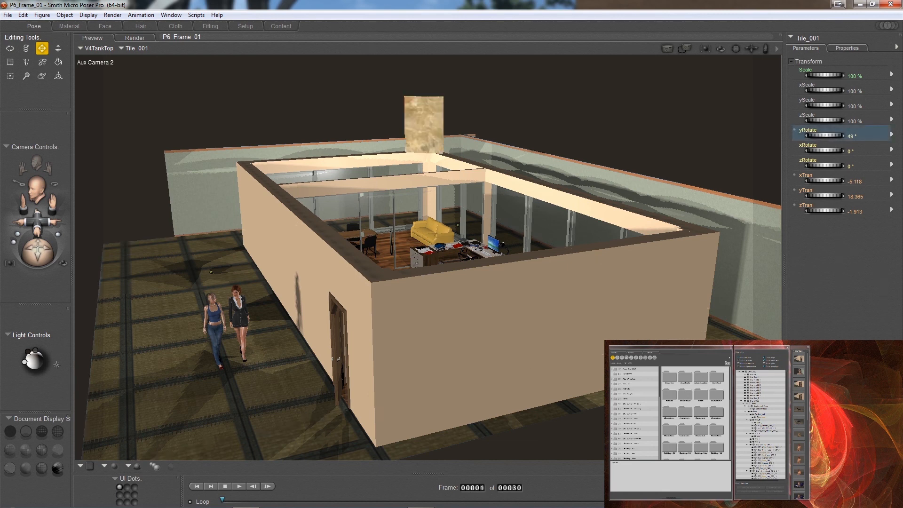
click(853, 136)
drag(864, 135, 827, 140)
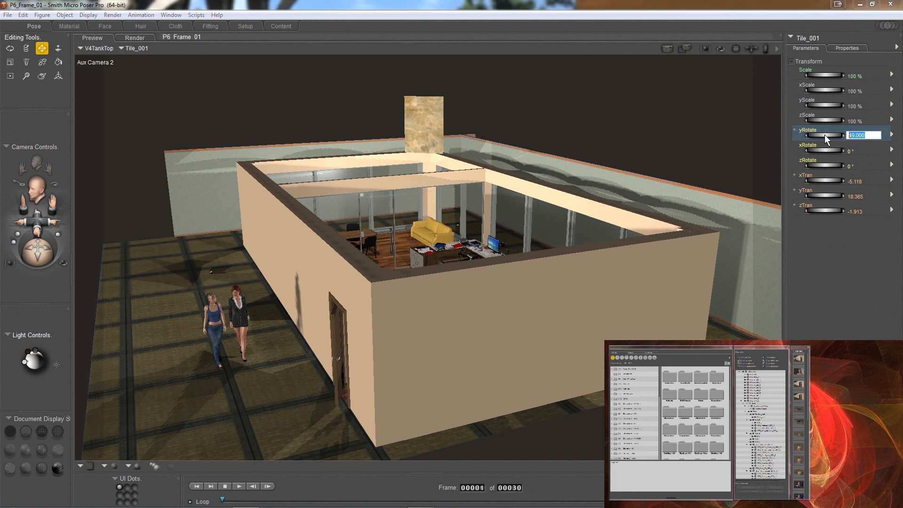
key(Return)
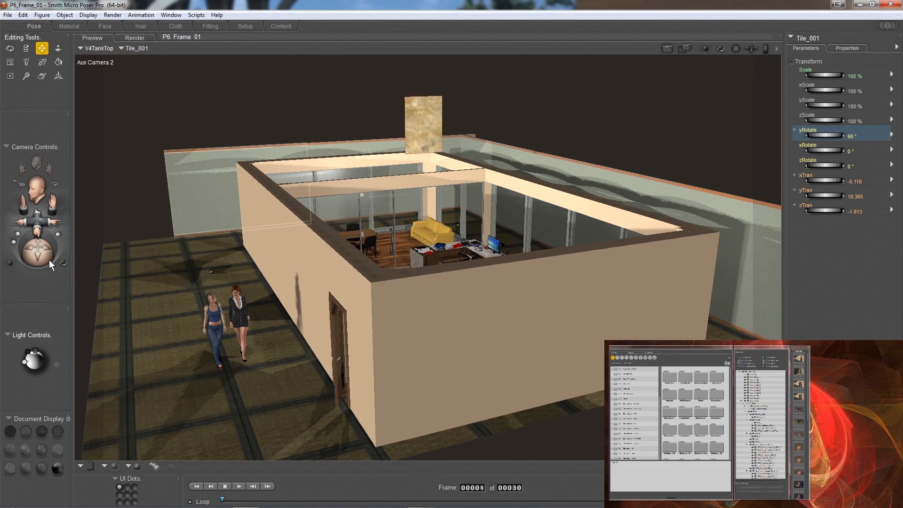
Enlarge the stone tile to a Scale of 837%, viewing it face-on behind the office's end wall
drag(38, 252, 26, 253)
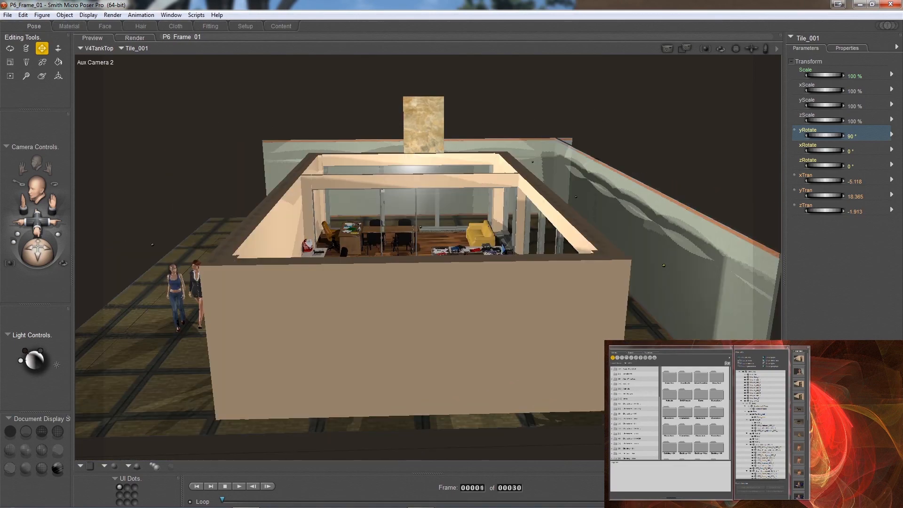
click(819, 75)
drag(819, 74, 902, 75)
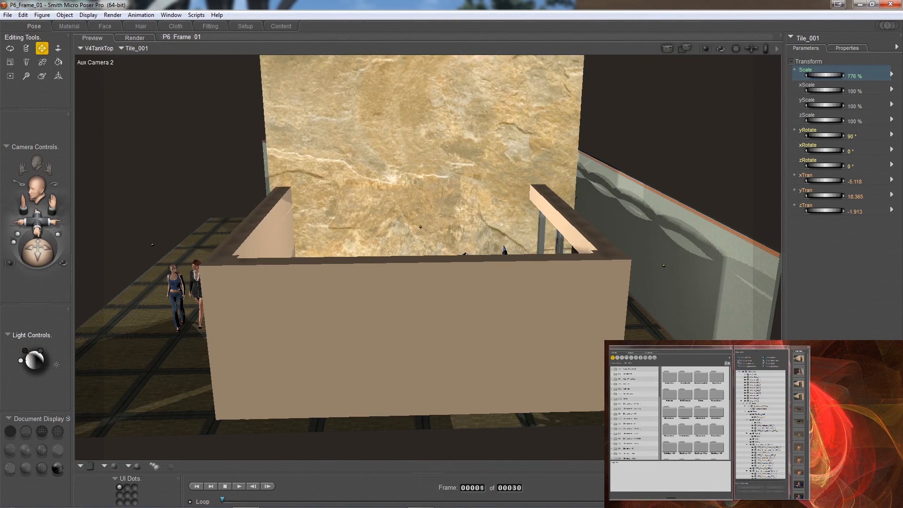
drag(902, 75, 902, 74)
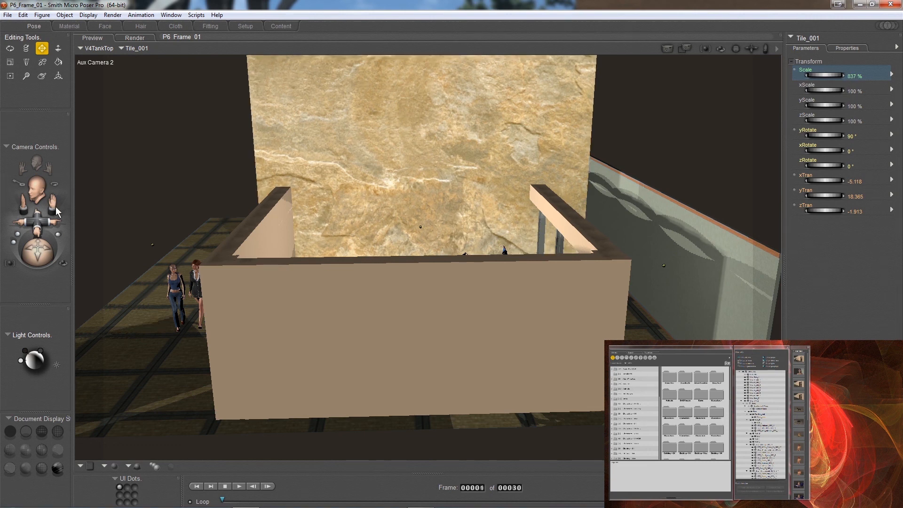
Widen the stone tile behind the office to an xScale of 134%
drag(37, 252, 21, 252)
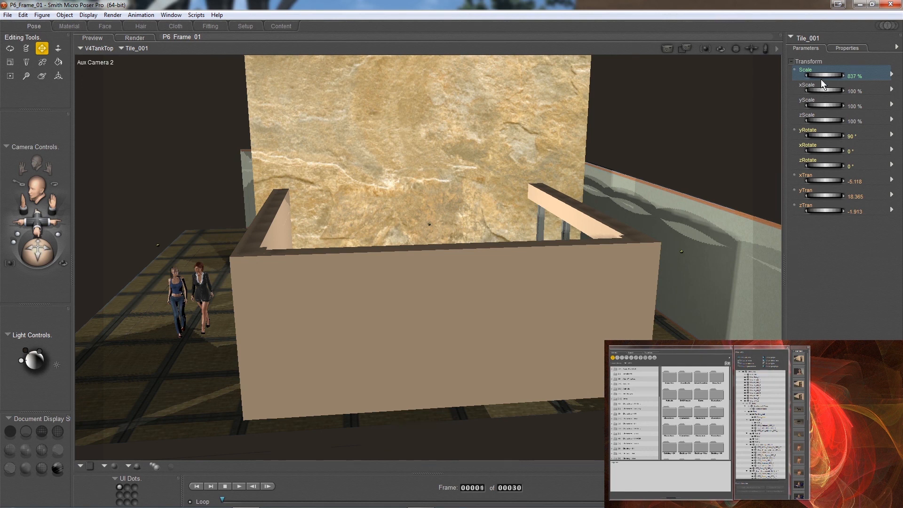
click(813, 91)
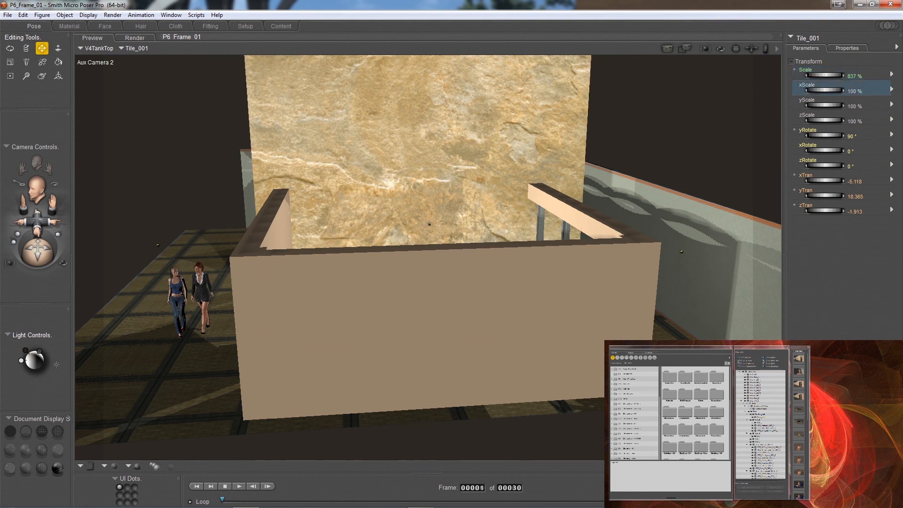
mouse_move(812, 90)
mouse_down()
mouse_move(841, 91)
mouse_move(830, 90)
mouse_up()
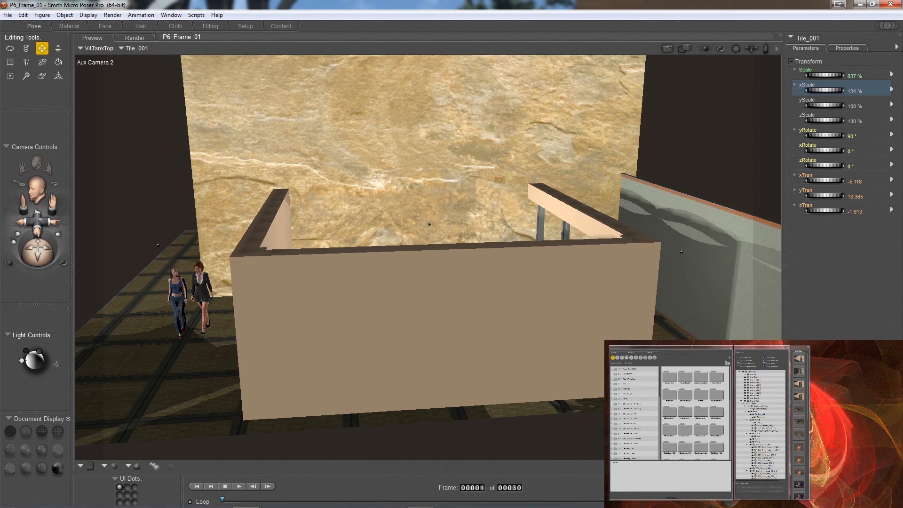
Try turning the tile on its x axis to an xRotate of 47°, and return xRotate to 0°
drag(37, 253, 63, 253)
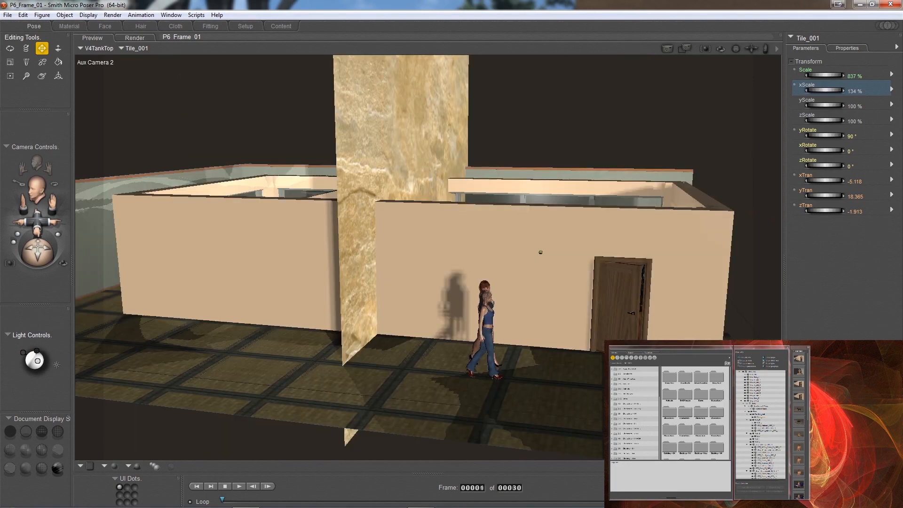
click(819, 154)
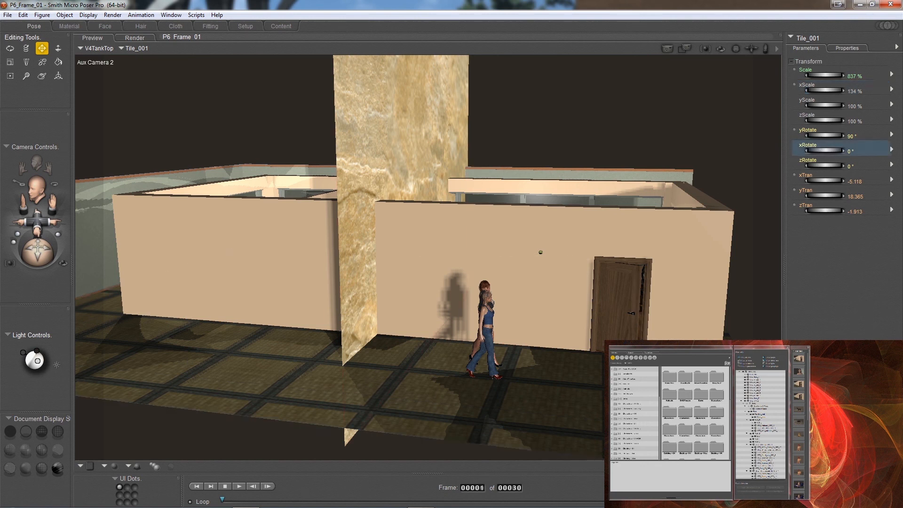
drag(825, 150, 828, 150)
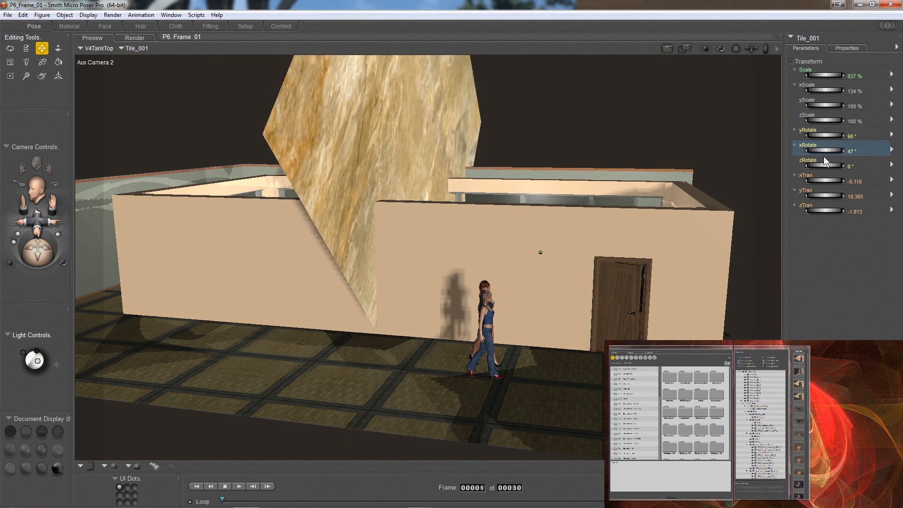
click(852, 150)
key(Return)
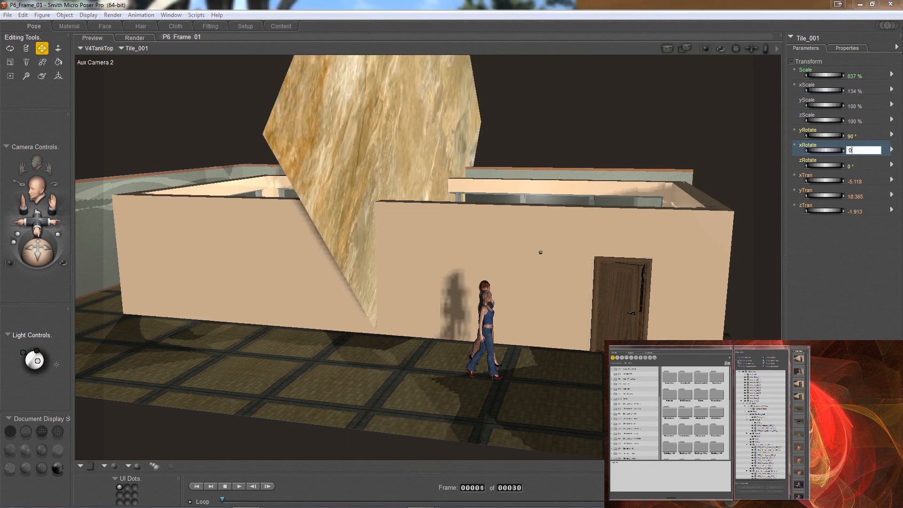
key(ctrl+z)
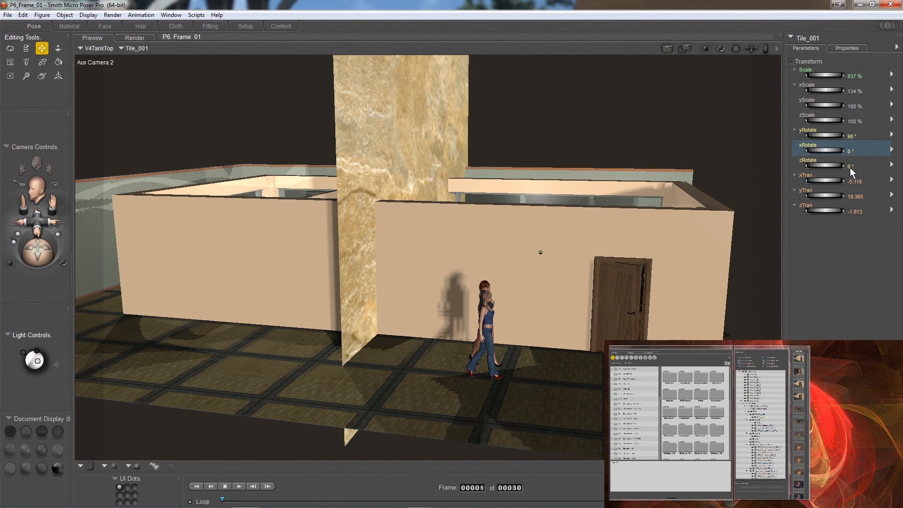
Lay the stone tile flat by setting its zRotate to 90°, and angle the camera down on the office's door side
click(851, 166)
key(Return)
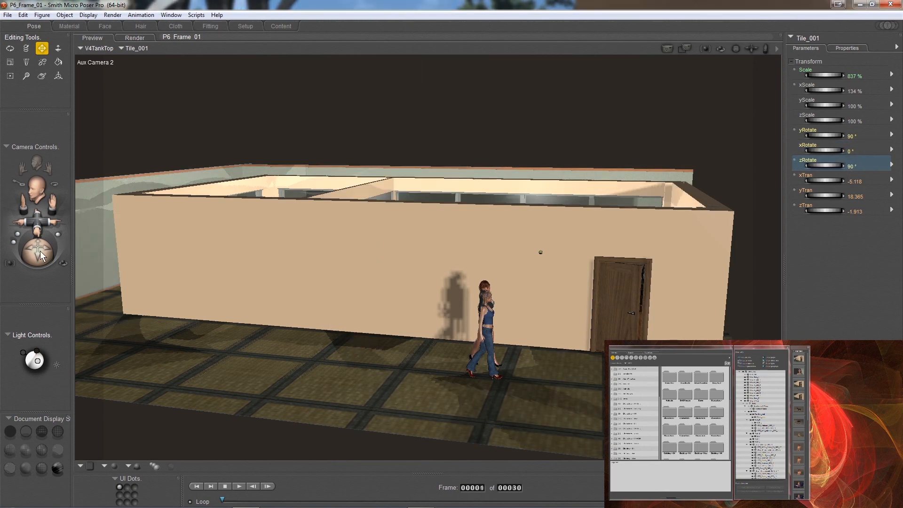
drag(42, 254, 42, 240)
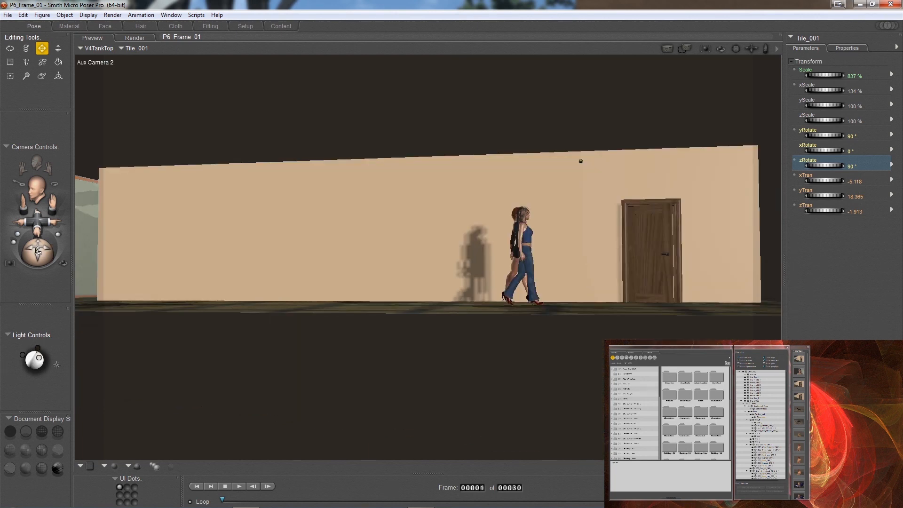
drag(41, 245, 40, 249)
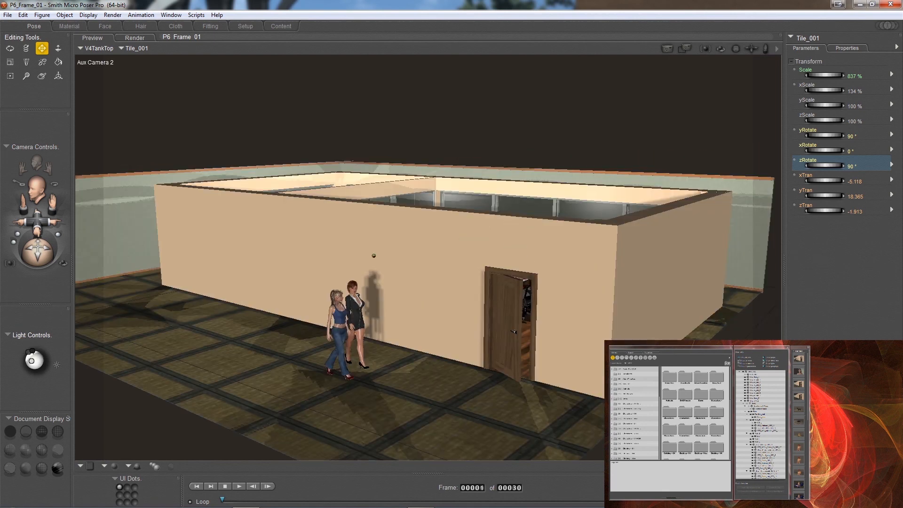
Raise the flat tile higher above the office to a yTran of 22.029
click(822, 195)
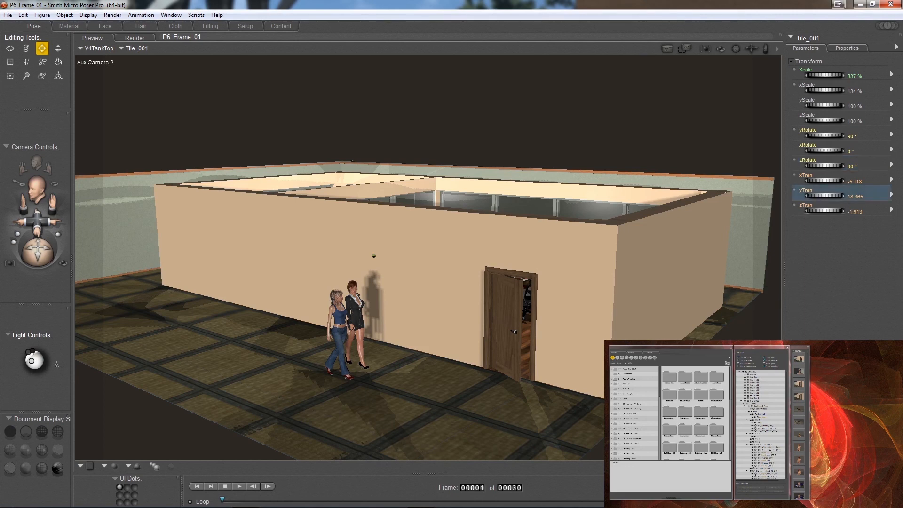
drag(821, 195, 831, 195)
drag(830, 195, 817, 201)
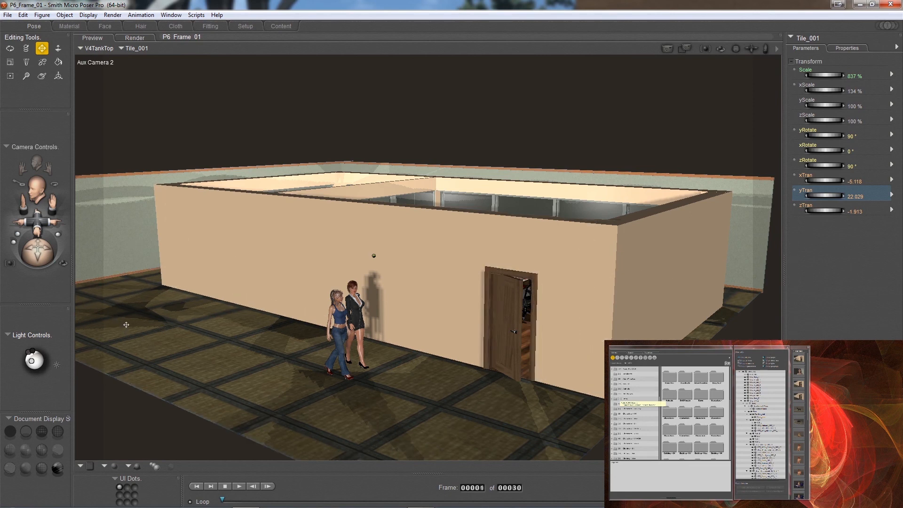
drag(139, 309, 152, 279)
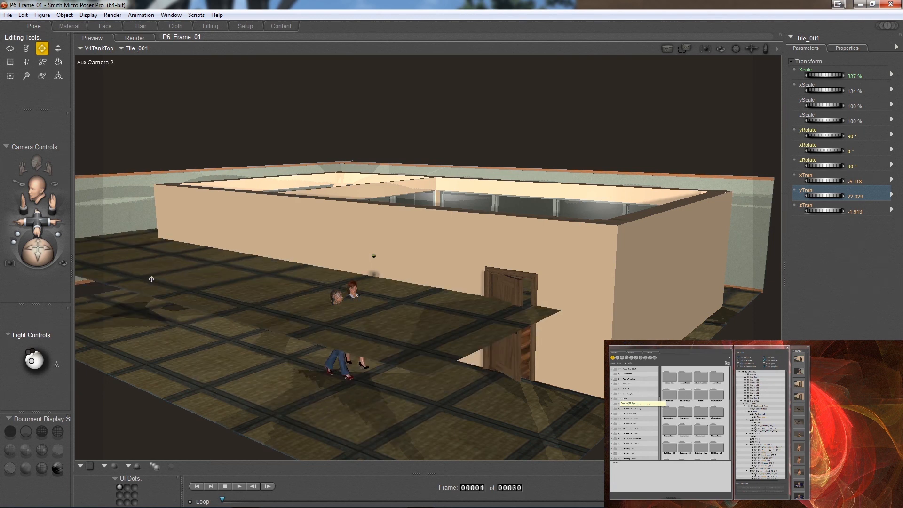
click(152, 279)
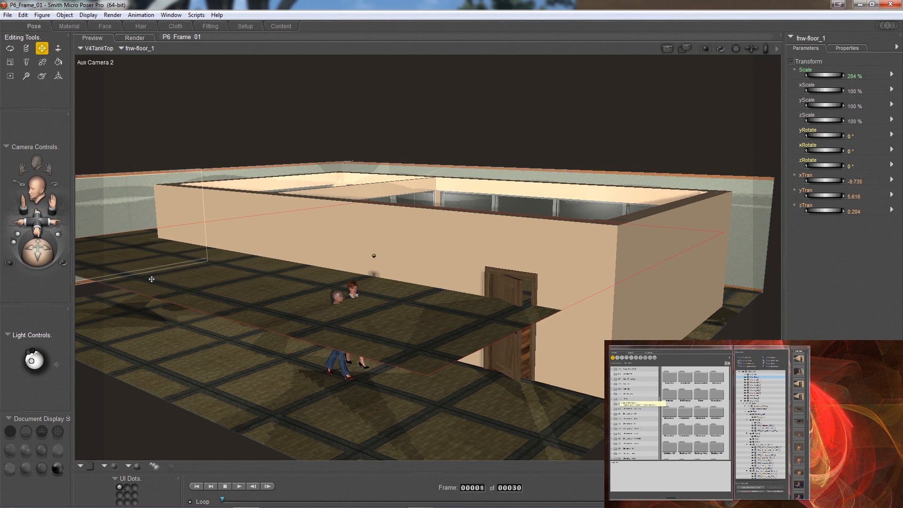
key(ctrl+z)
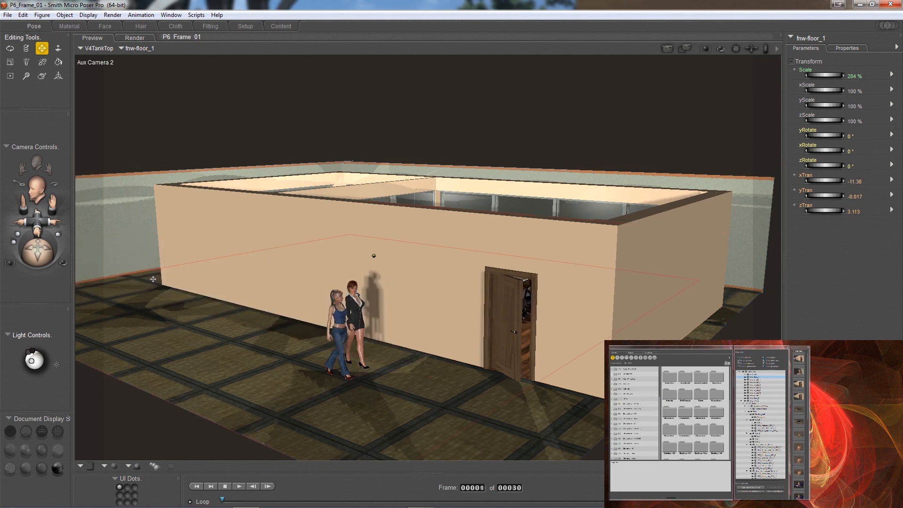
Reselect the Tile_001 prop and raise it to a yTran of 41.525, pulling the camera back until the tile is in view
click(122, 49)
mouse_move(142, 76)
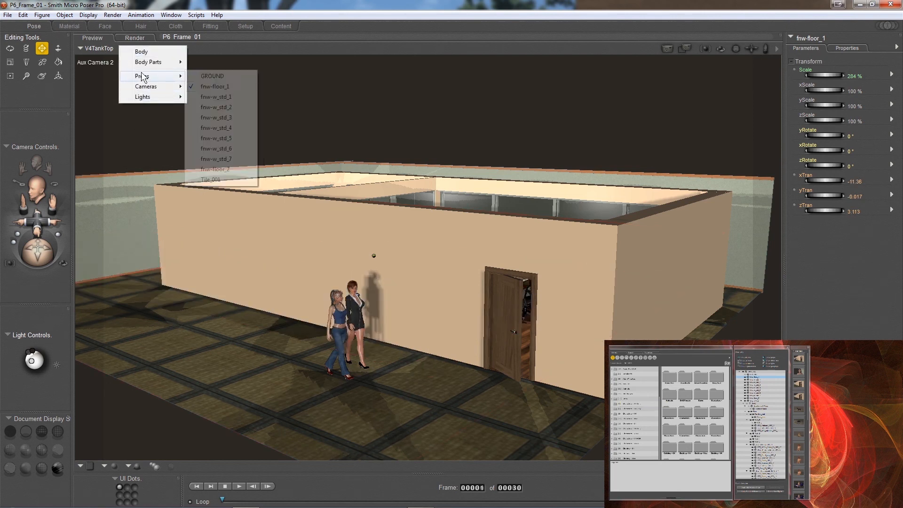
click(222, 181)
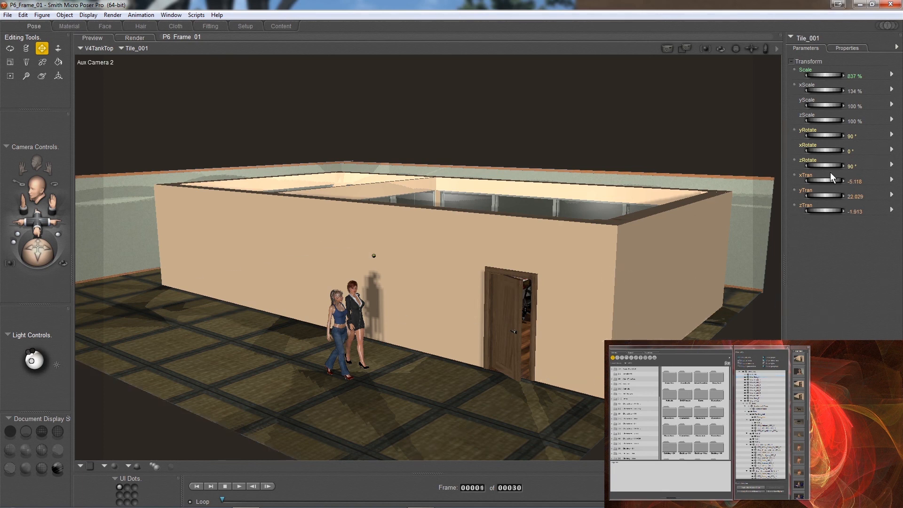
drag(814, 196, 815, 196)
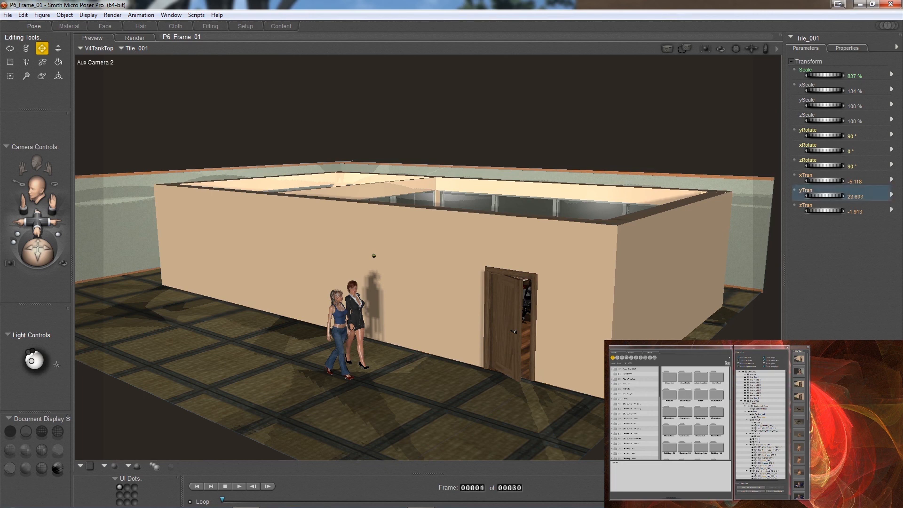
drag(826, 195, 844, 196)
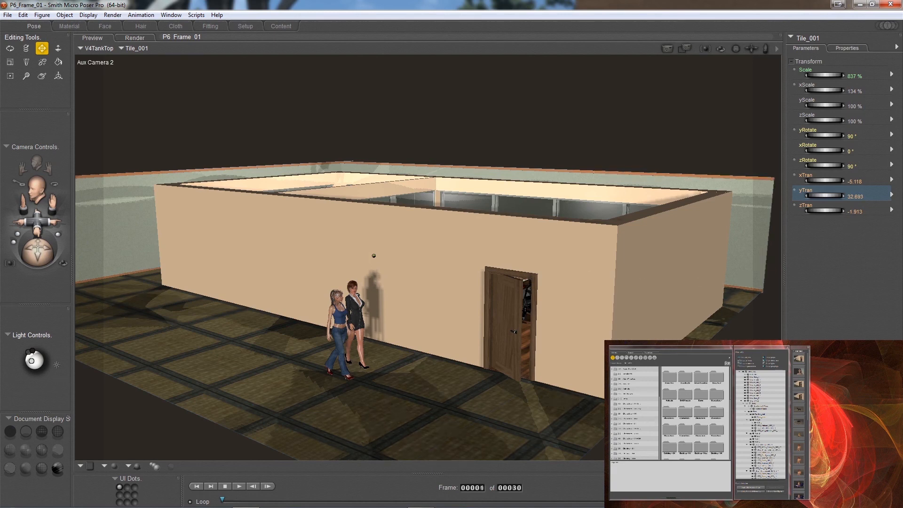
drag(37, 222, 29, 239)
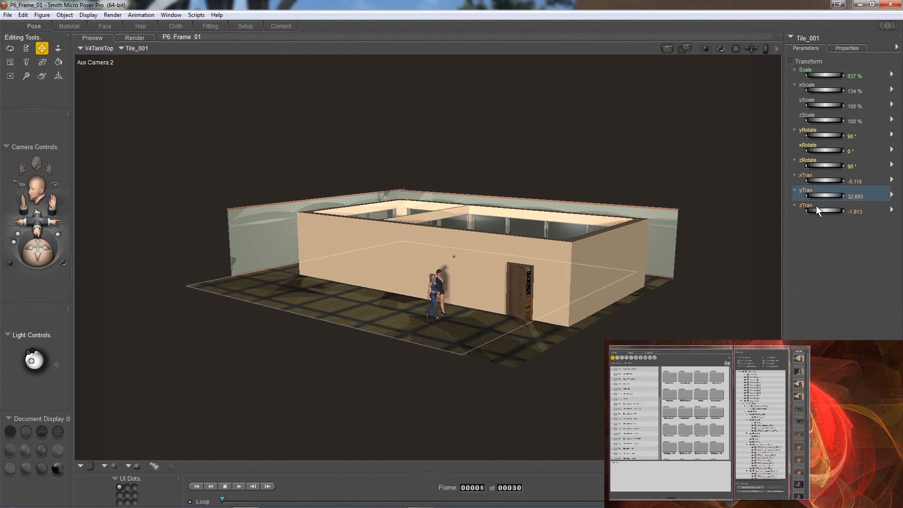
drag(824, 195, 850, 196)
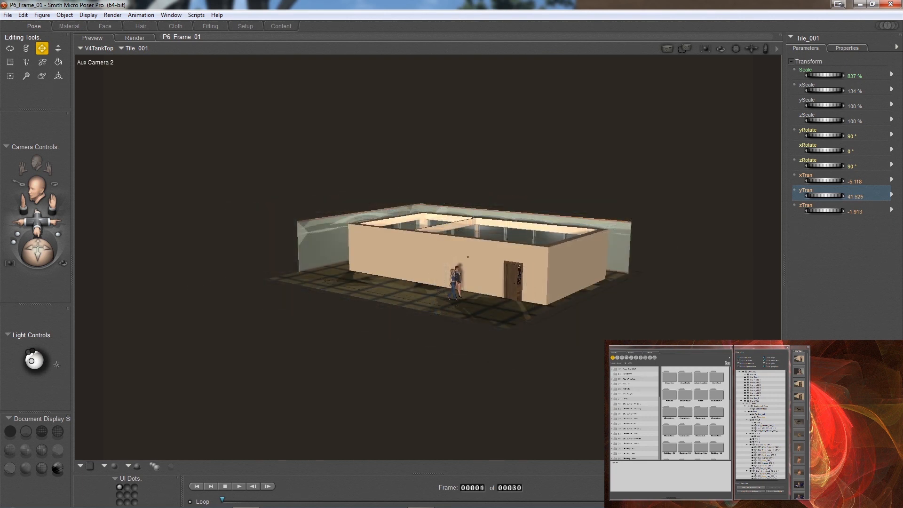
drag(37, 224, 39, 234)
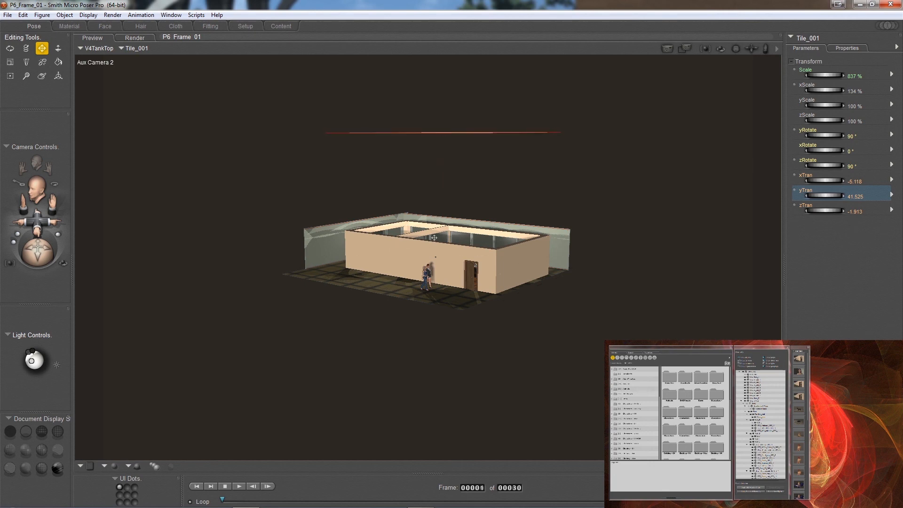
drag(424, 278, 415, 383)
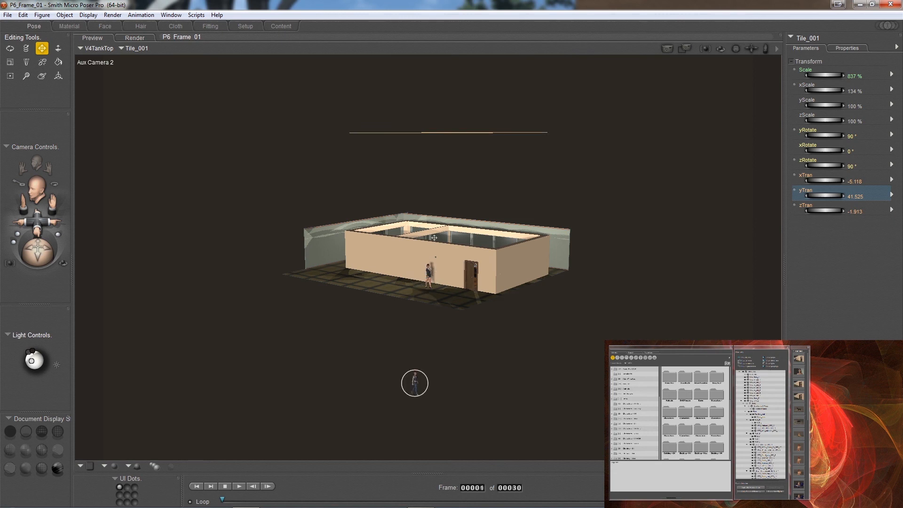
click(414, 383)
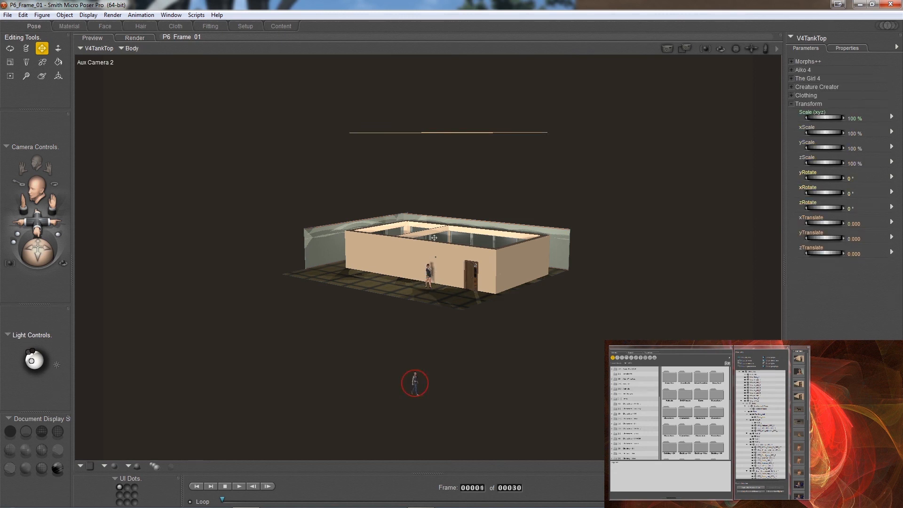
key(ctrl+z)
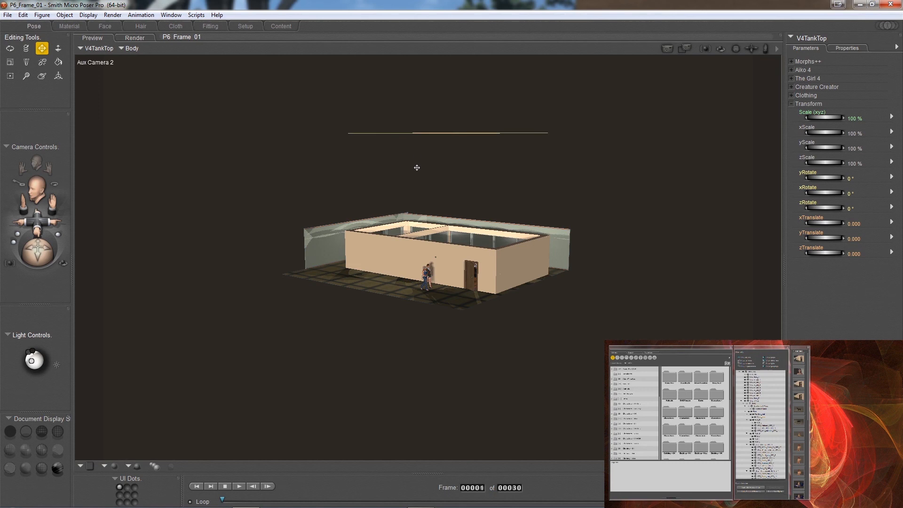
Lower the stone tile directly in the scene onto the top of the office, to a yTran of about 12.678
drag(416, 181, 414, 232)
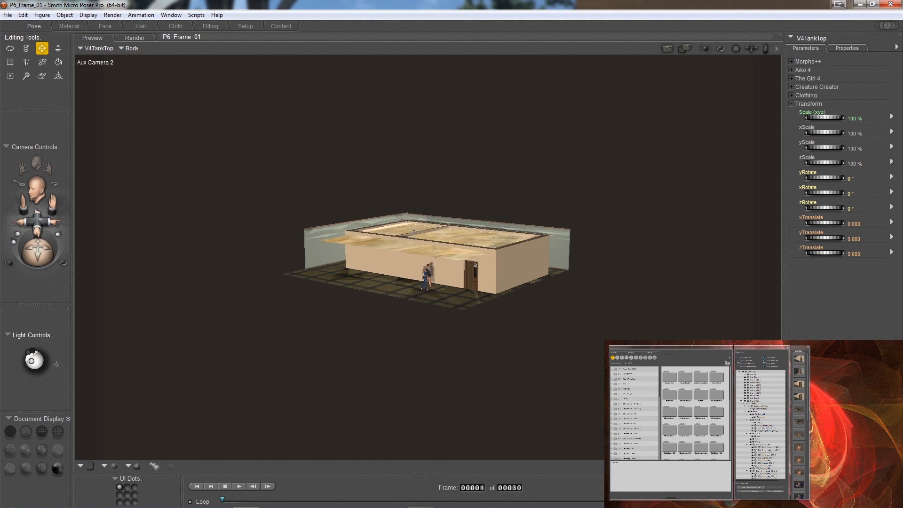
key(ctrl+z)
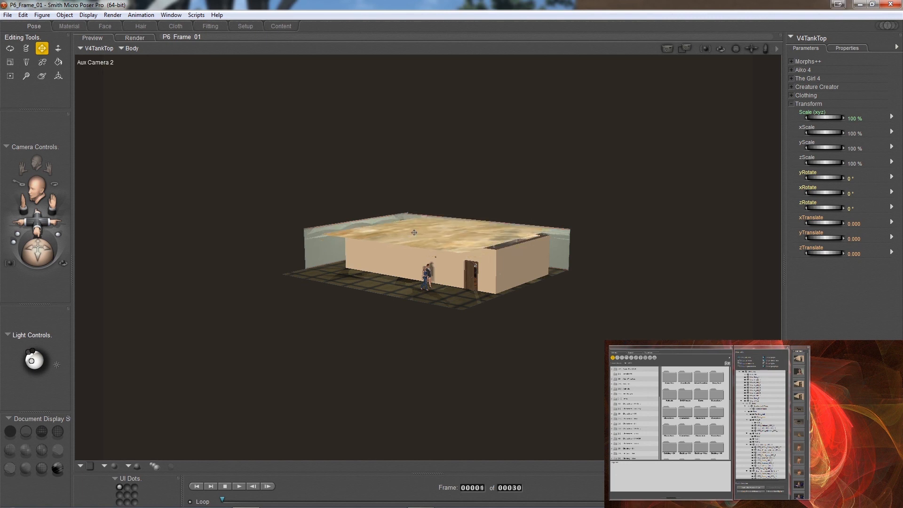
click(414, 232)
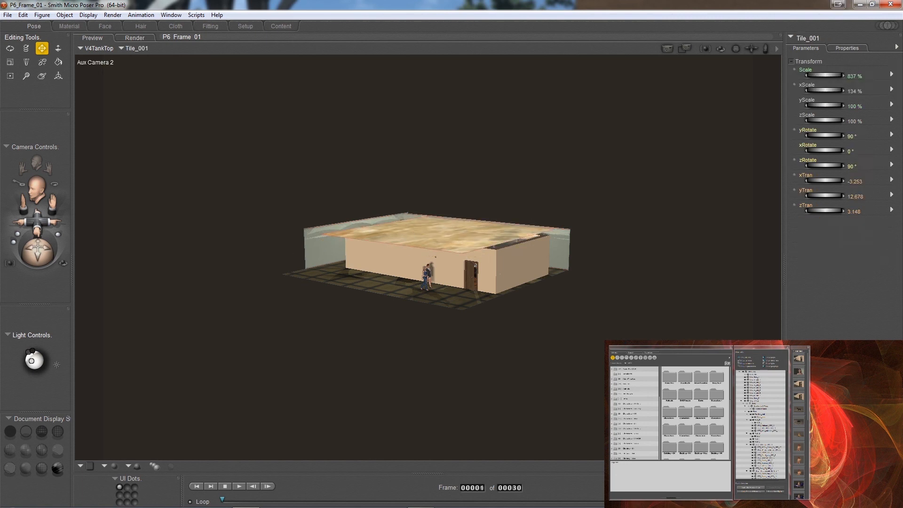
Rotate the stone tile to a zRotate of 272°, checking its orientation over the office from above and from the end
mouse_move(38, 250)
mouse_down()
mouse_move(38, 233)
mouse_move(37, 254)
mouse_up()
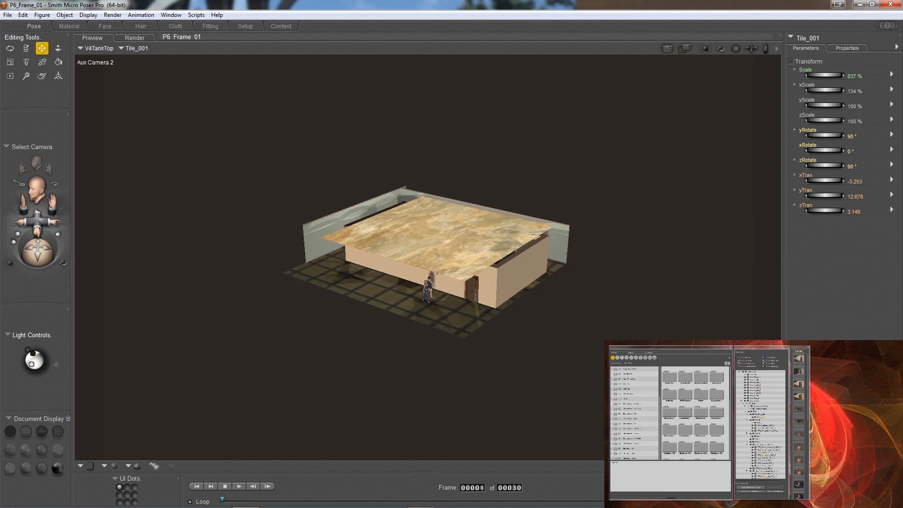
drag(37, 223, 35, 234)
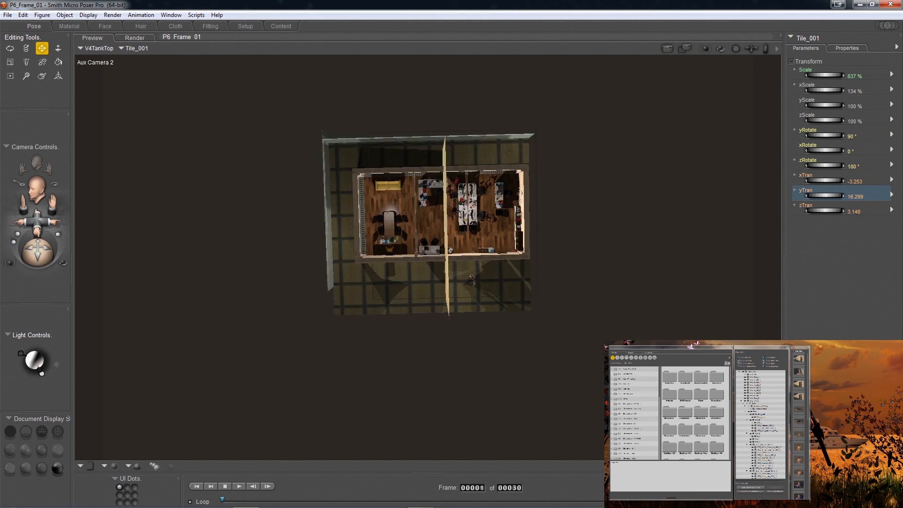
scroll(428, 257, up, 1)
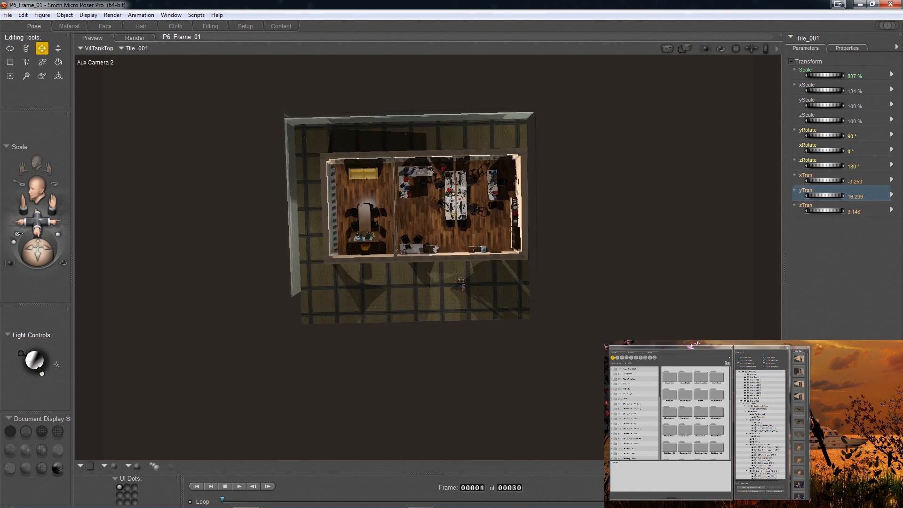
drag(38, 253, 53, 241)
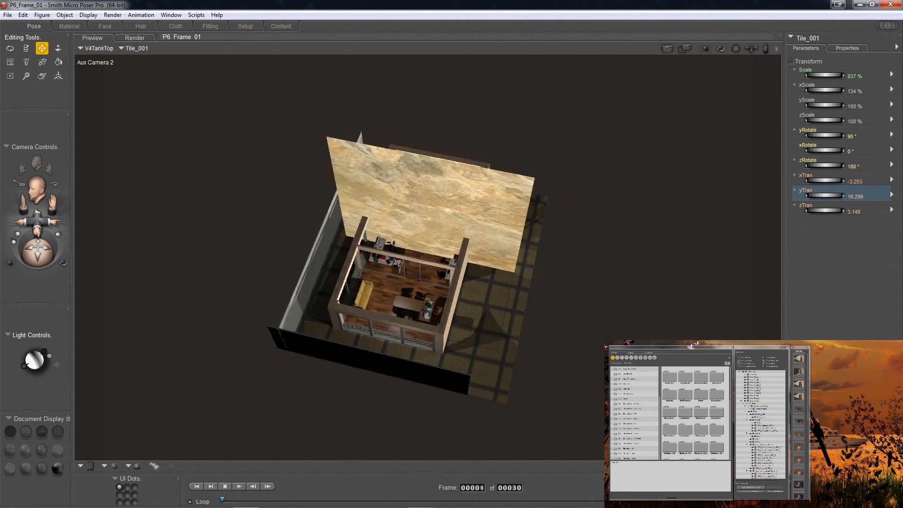
click(821, 165)
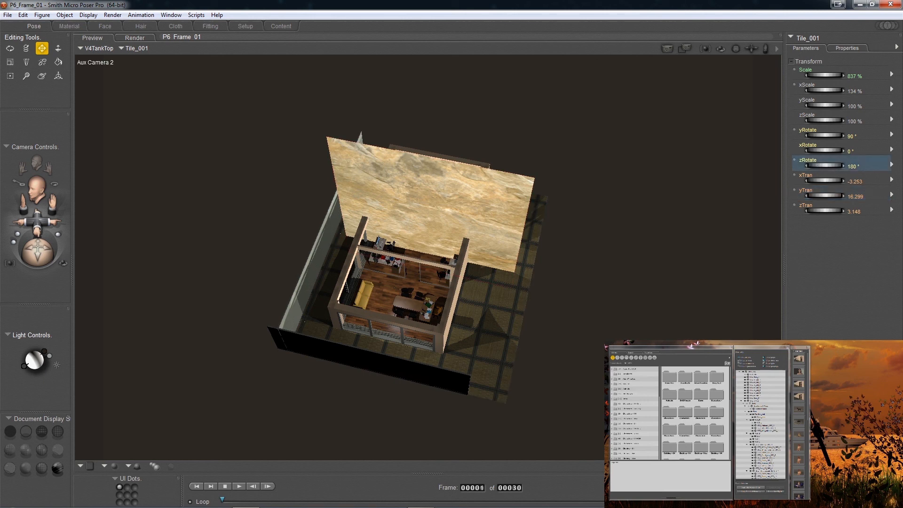
drag(821, 165, 865, 166)
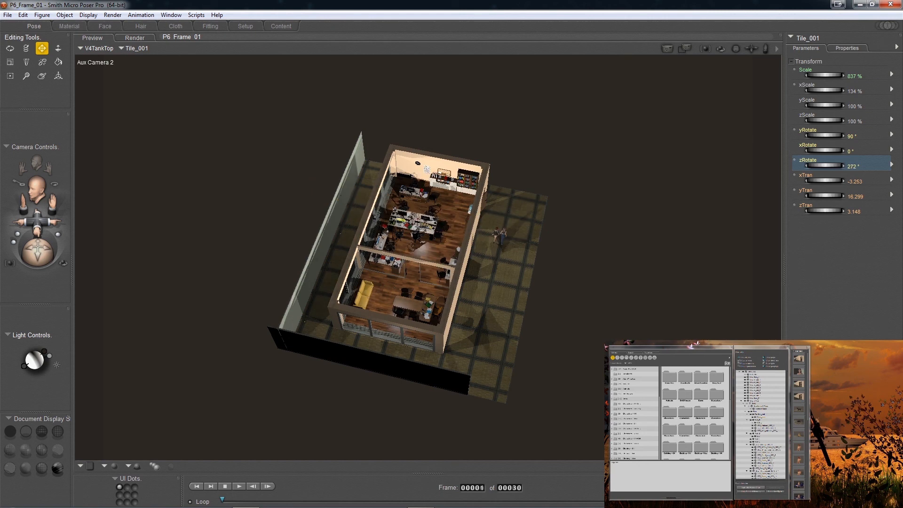
Reset the stone tile's zRotate to 0° and lay the tile flat over the office at a zRotate of -90°
click(851, 166)
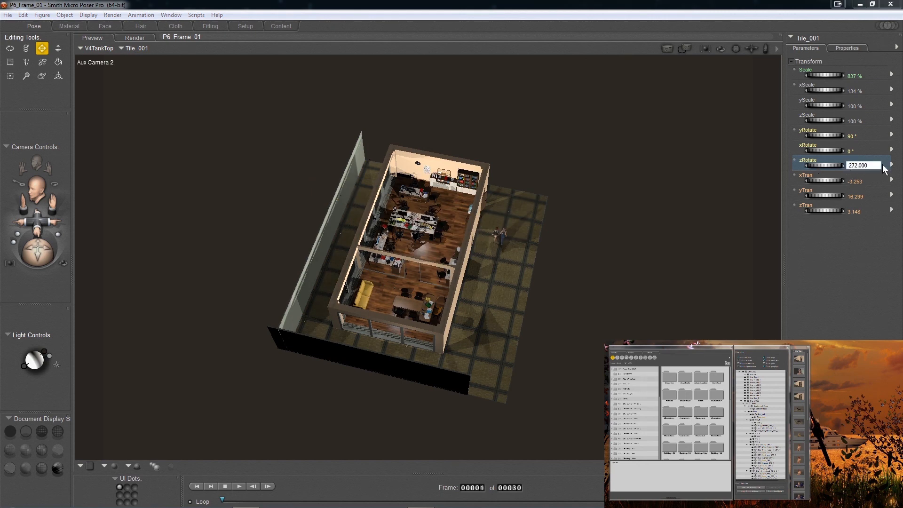
drag(873, 165, 837, 163)
key(Return)
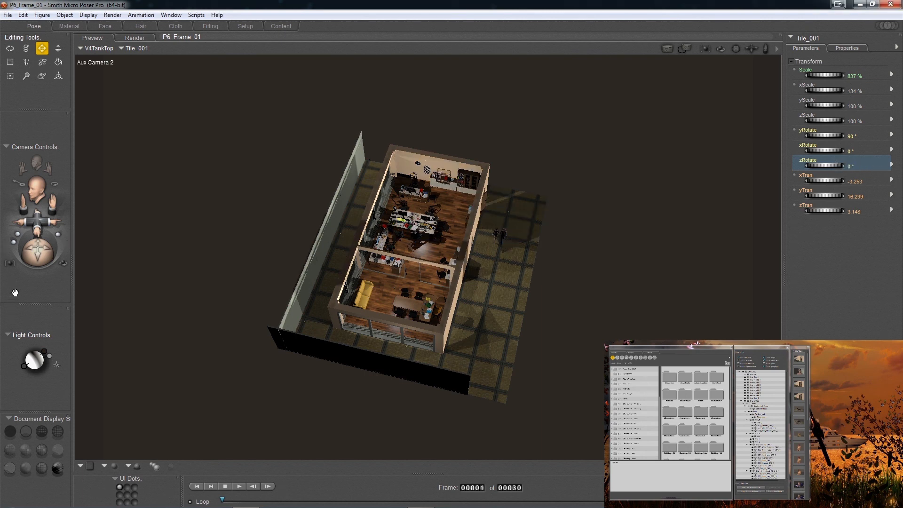
mouse_move(36, 255)
mouse_down()
mouse_move(30, 244)
mouse_move(38, 252)
mouse_up()
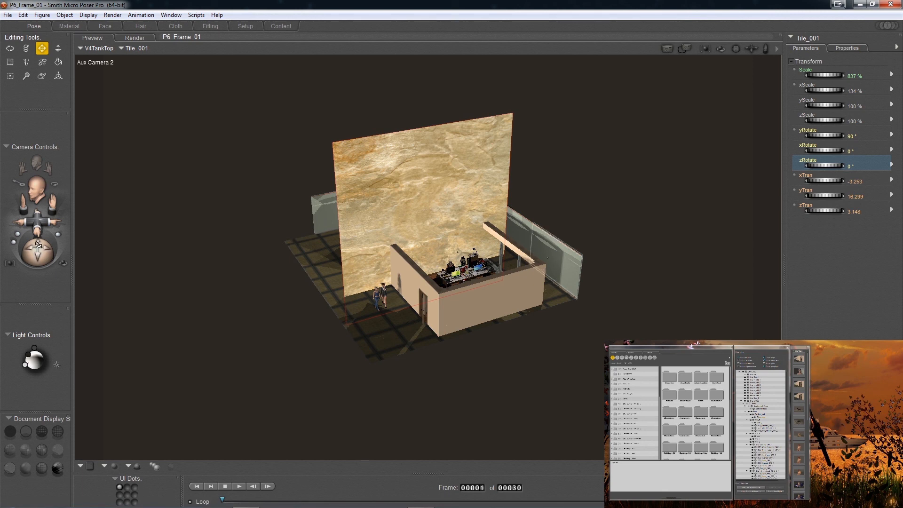
drag(38, 252, 46, 235)
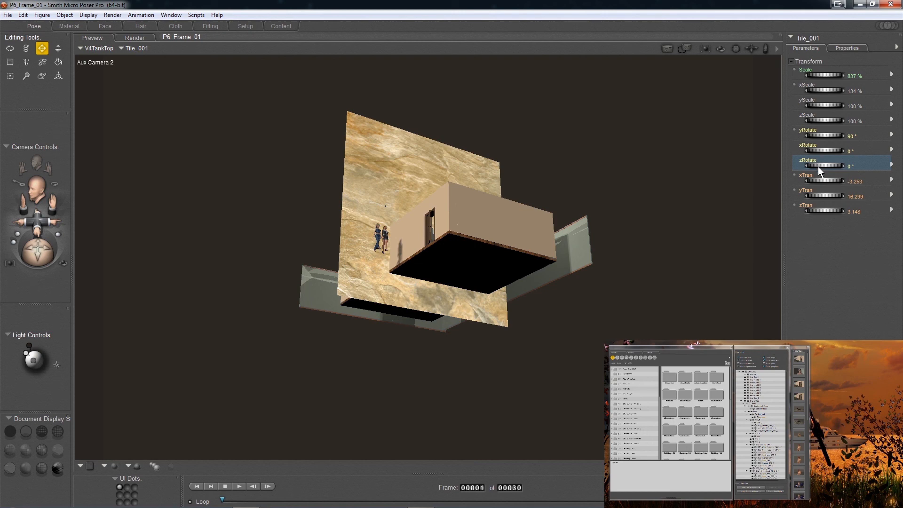
mouse_move(825, 165)
mouse_down()
mouse_move(835, 165)
mouse_move(813, 165)
mouse_up()
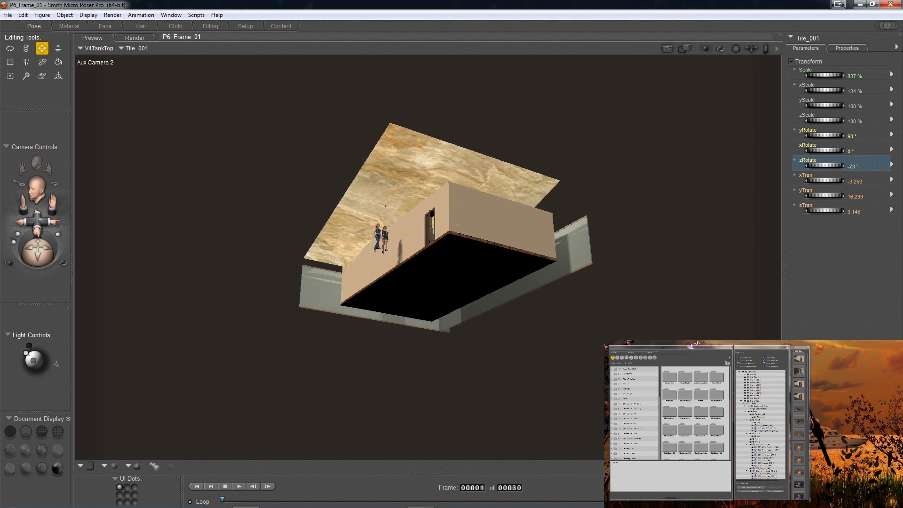
click(853, 171)
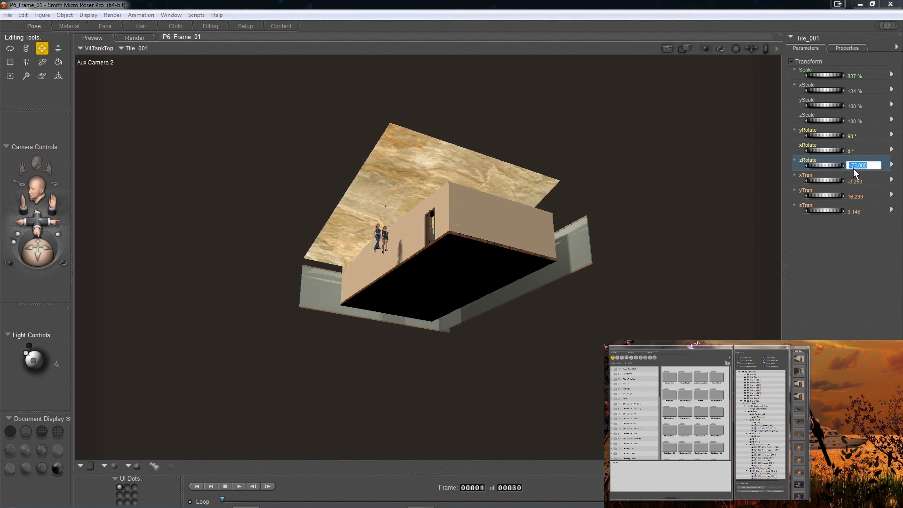
key(Return)
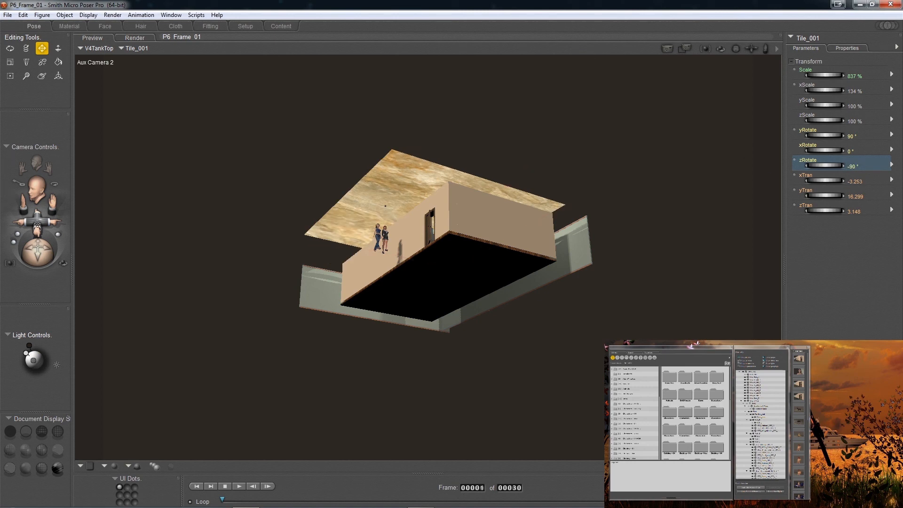
Enlarge the flat stone tile over the office to a Scale of 1051 %
drag(38, 223, 37, 238)
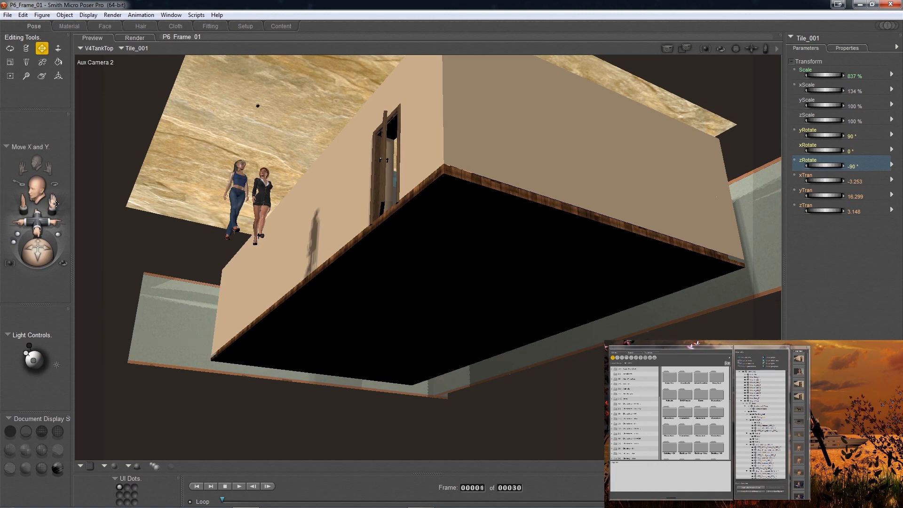
drag(52, 202, 52, 206)
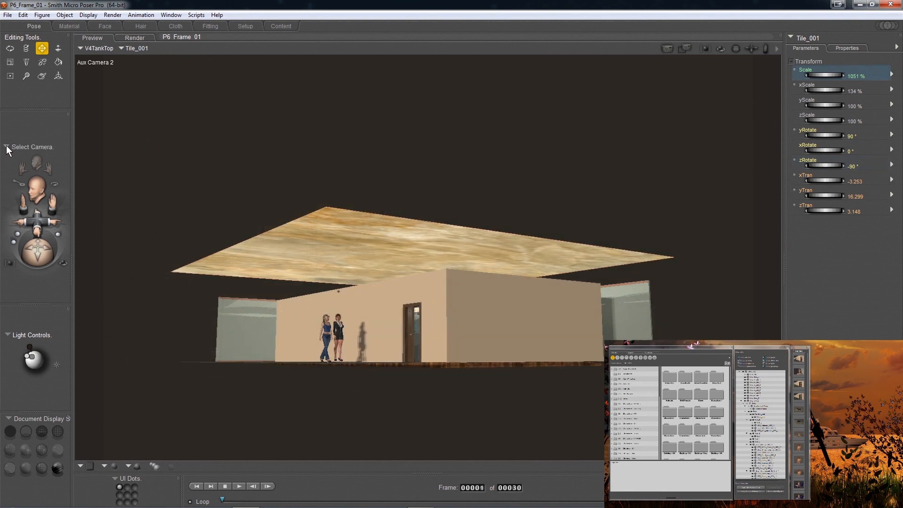
Through the Aux Camera, lower the stone tile to a yTran of 11.999 so it forms the hallway's ceiling
click(6, 146)
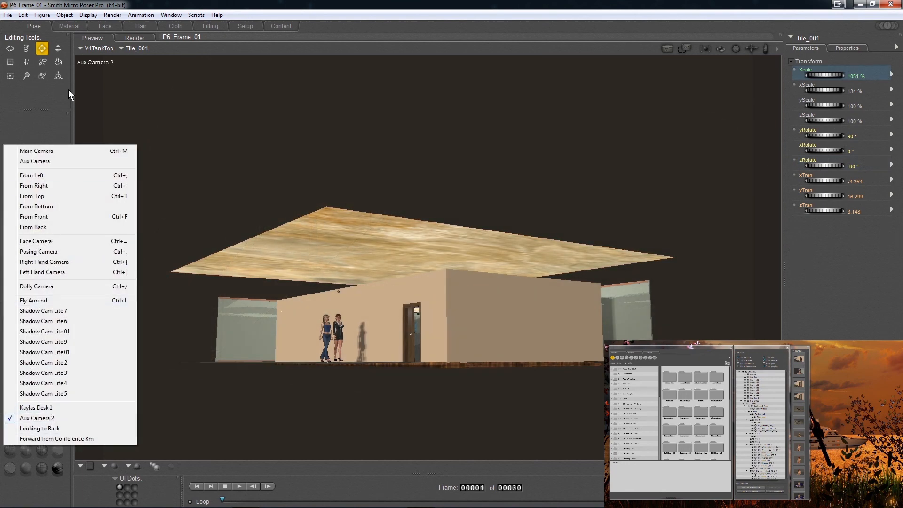
click(54, 161)
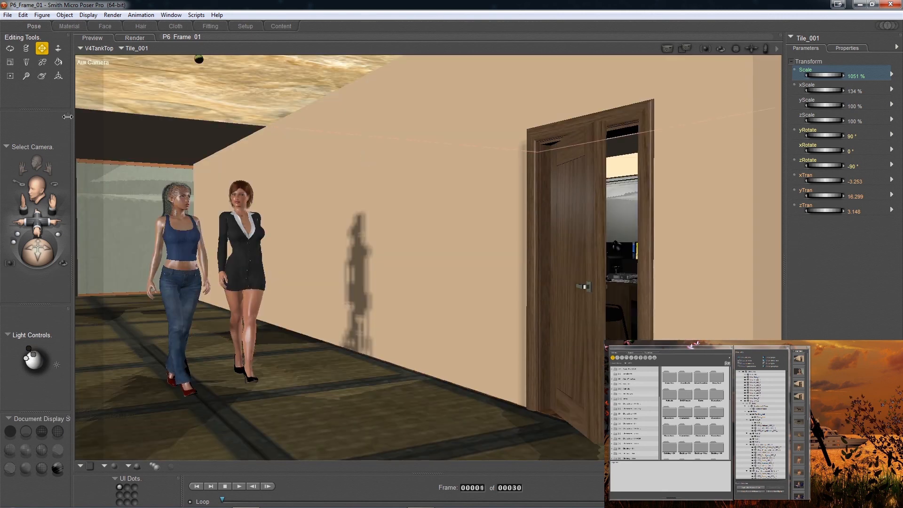
click(825, 196)
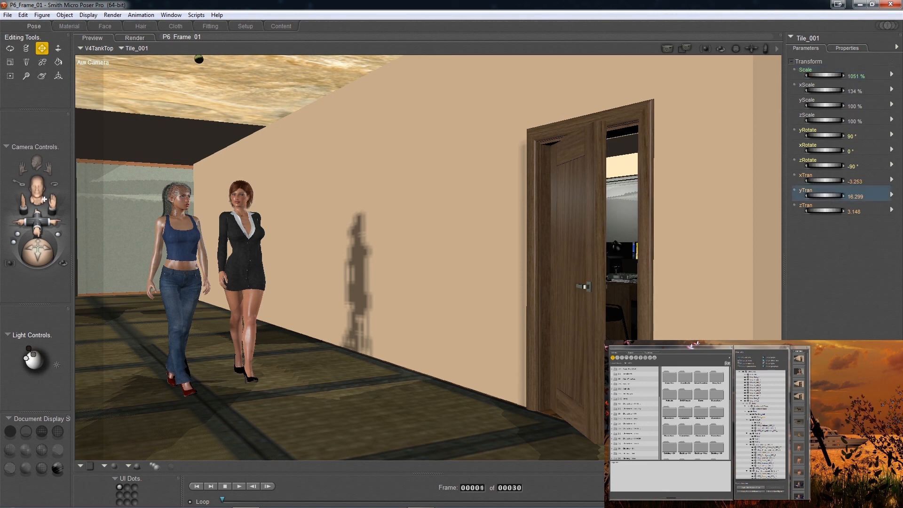
drag(825, 196, 807, 196)
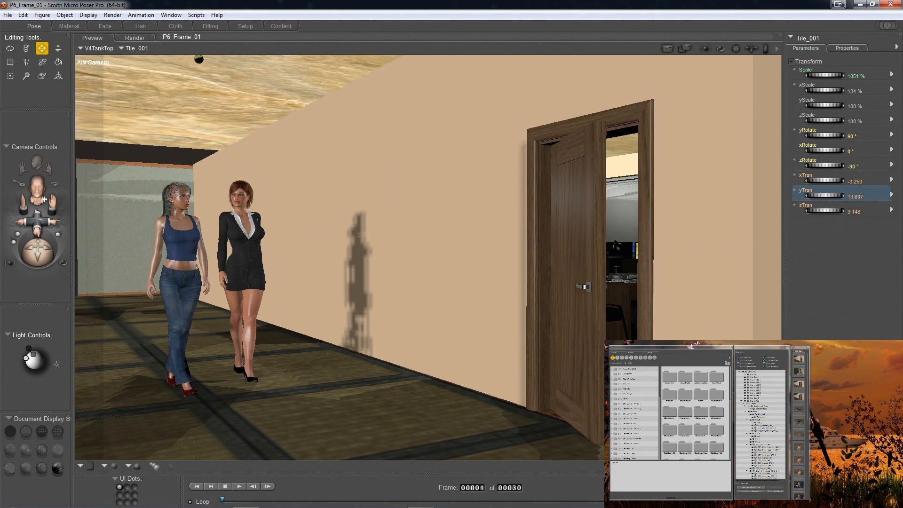
drag(826, 195, 788, 196)
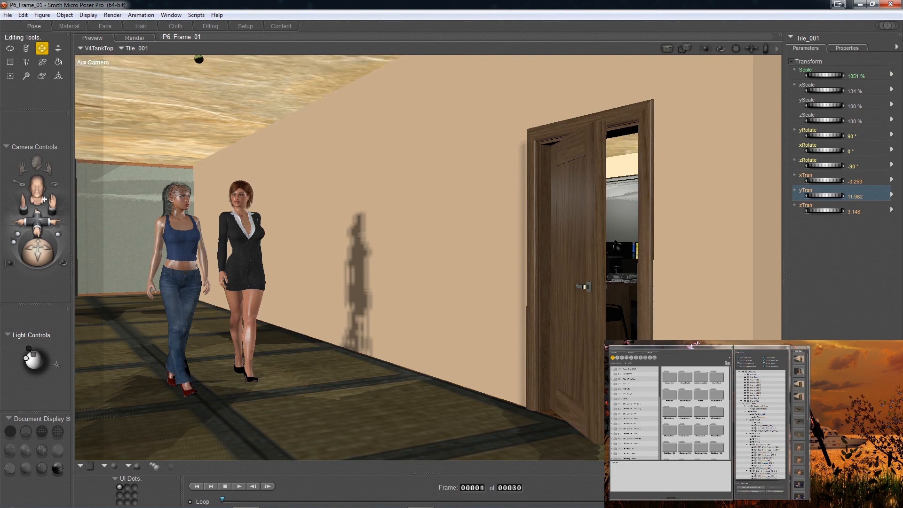
drag(821, 196, 822, 194)
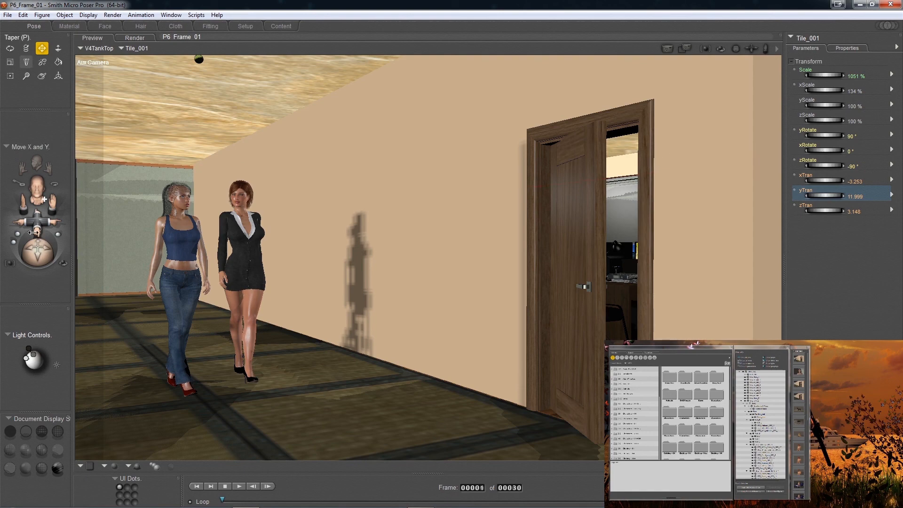
Switch to Aux Camera 2 and check from outside how the ceiling tile overhangs the office walls
click(44, 199)
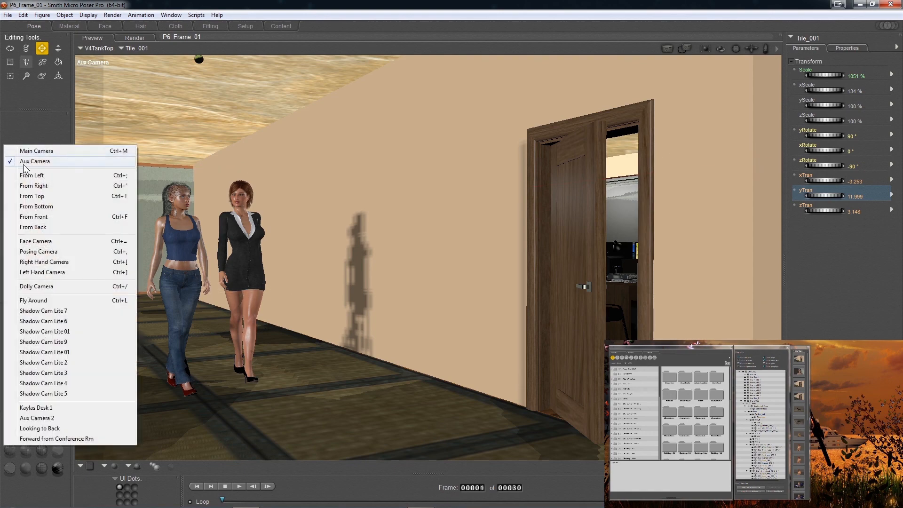
click(49, 418)
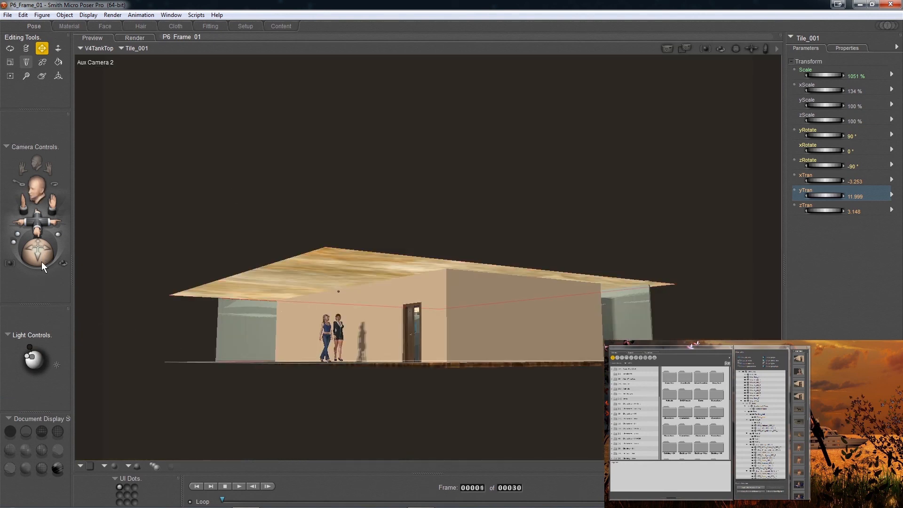
drag(37, 252, 37, 257)
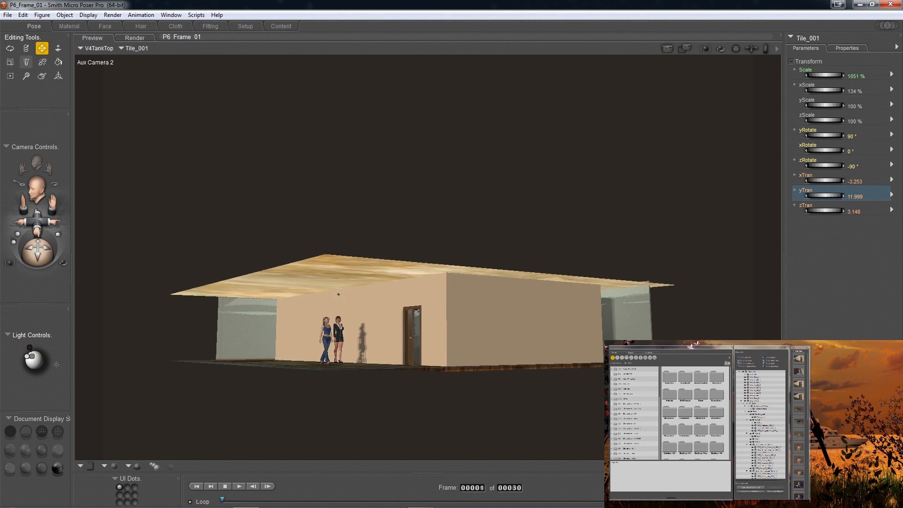
mouse_move(37, 252)
mouse_down()
mouse_move(38, 265)
mouse_move(38, 241)
mouse_up()
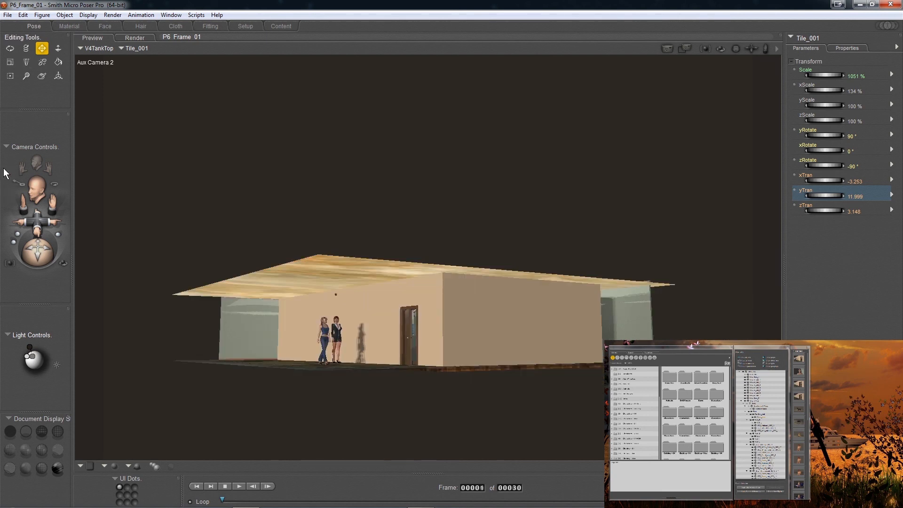
Try to shift the ceiling tile sideways to an xTran of -4.400
click(824, 180)
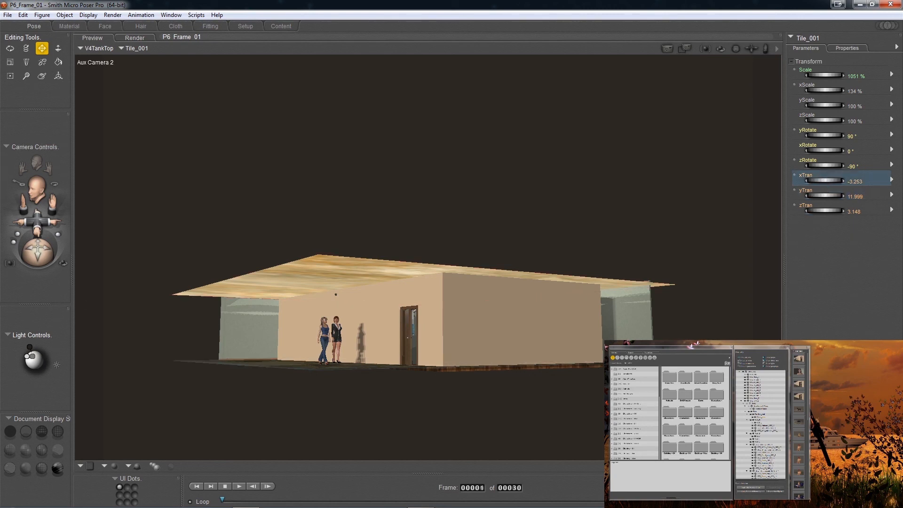
drag(823, 180, 817, 180)
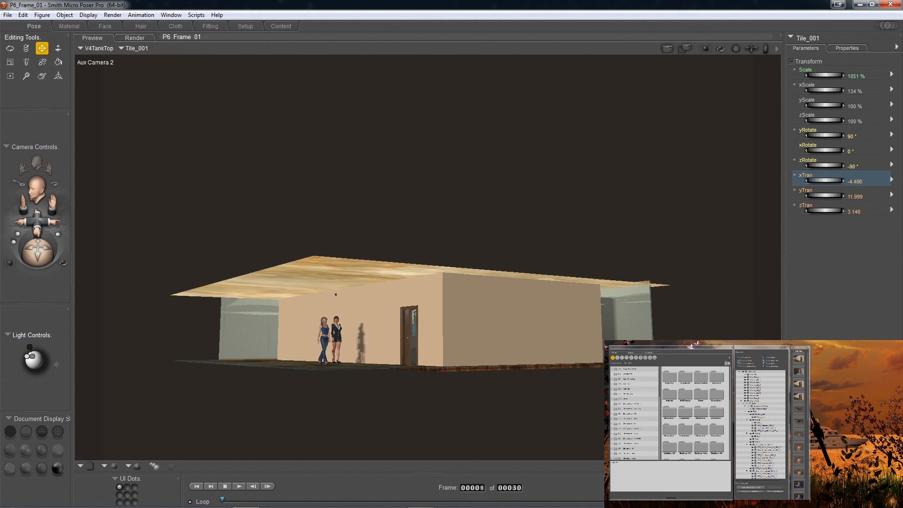
click(845, 179)
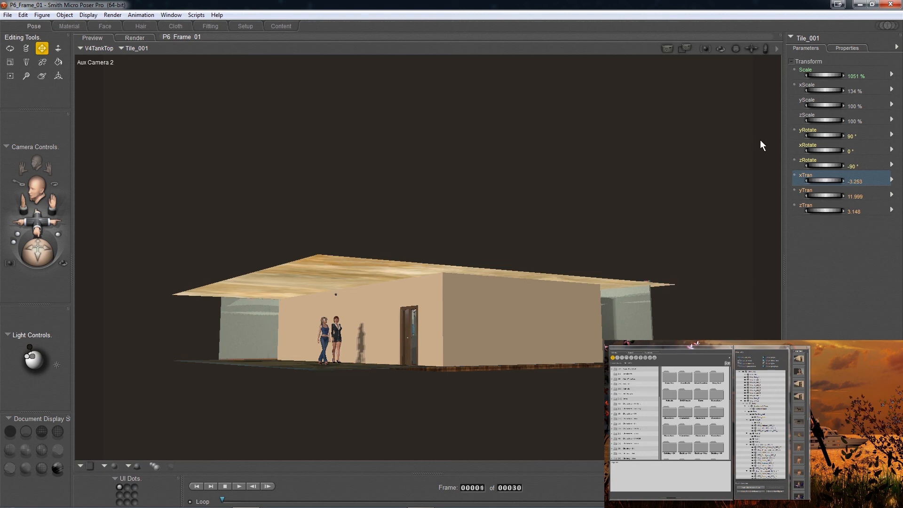
Narrow the ceiling tile to an xScale of 101 % and view the hallway through the Aux Camera
click(826, 89)
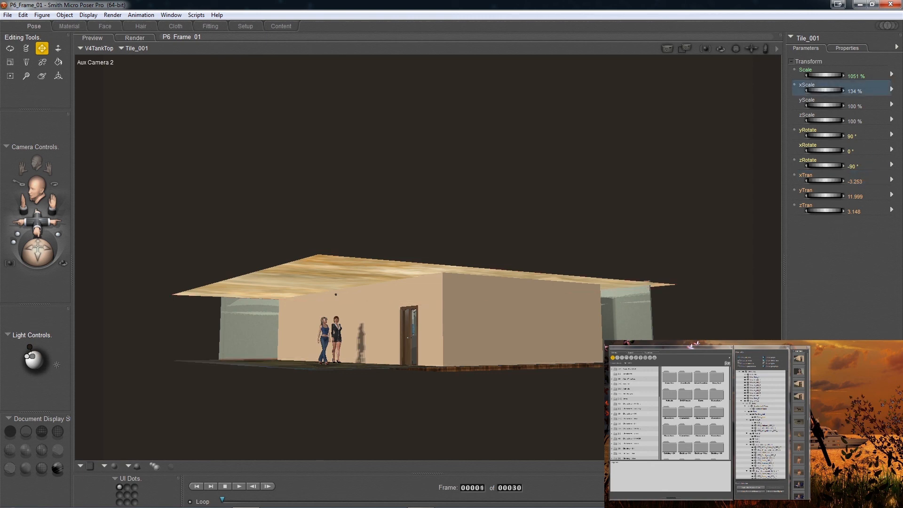
mouse_move(825, 90)
mouse_down()
mouse_move(802, 89)
mouse_move(813, 89)
mouse_up()
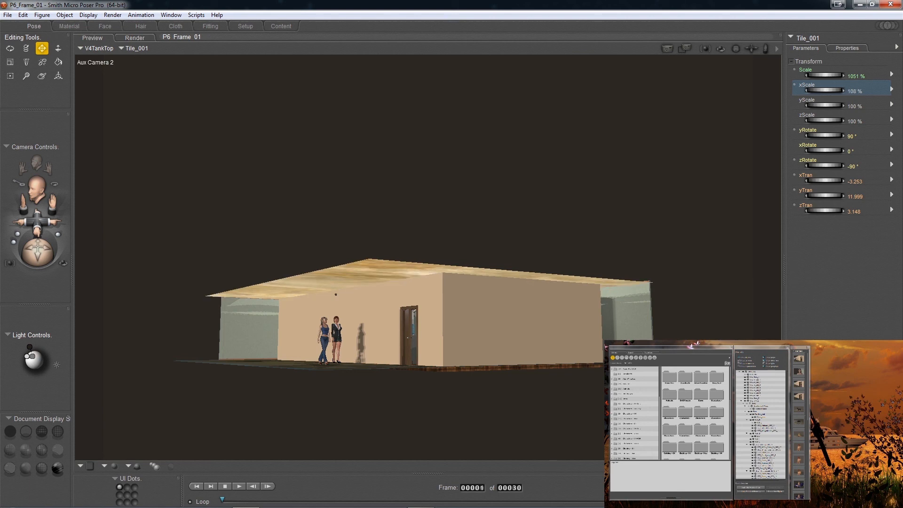
drag(813, 90, 809, 90)
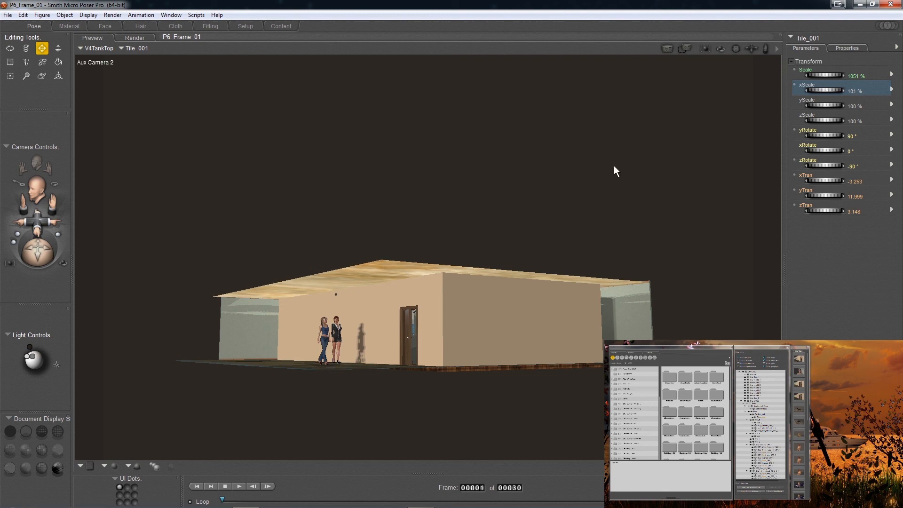
click(9, 150)
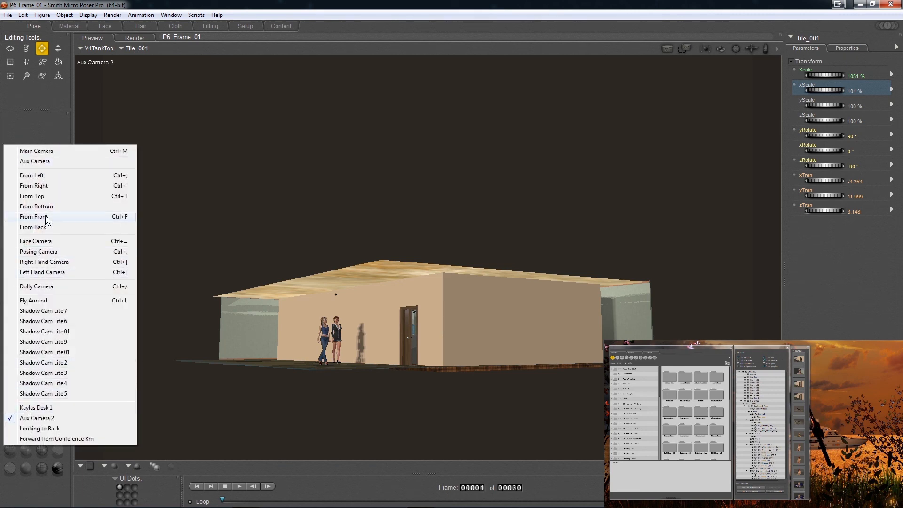
click(44, 161)
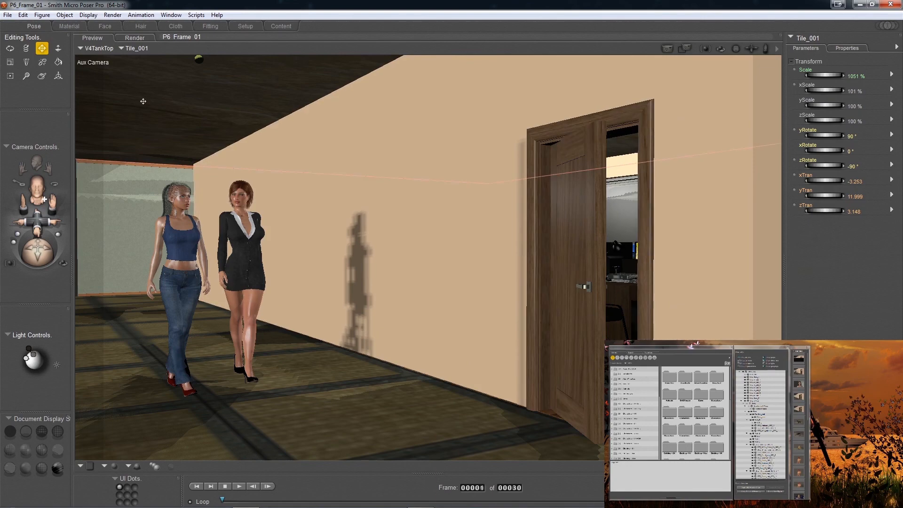
Open the tile's material for editing and set its Color_Texture node's Filtering to Crisp
click(68, 24)
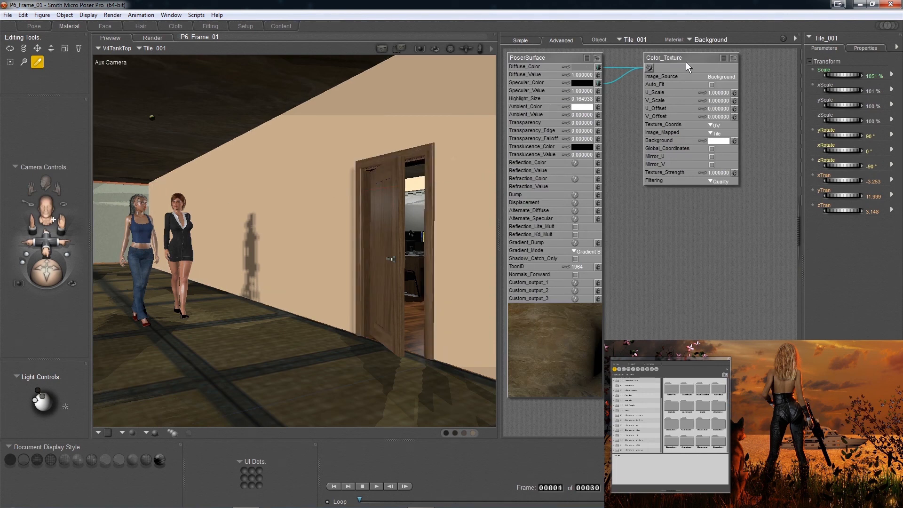
drag(701, 58, 724, 60)
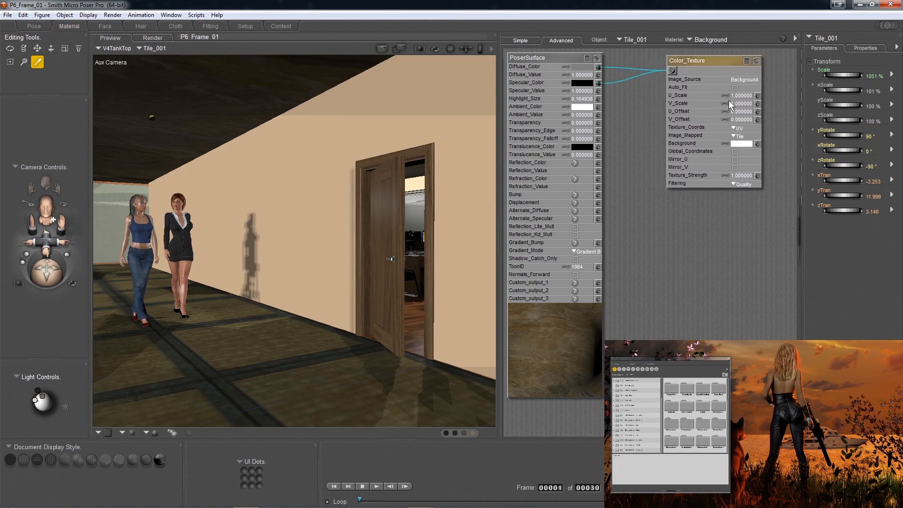
click(738, 185)
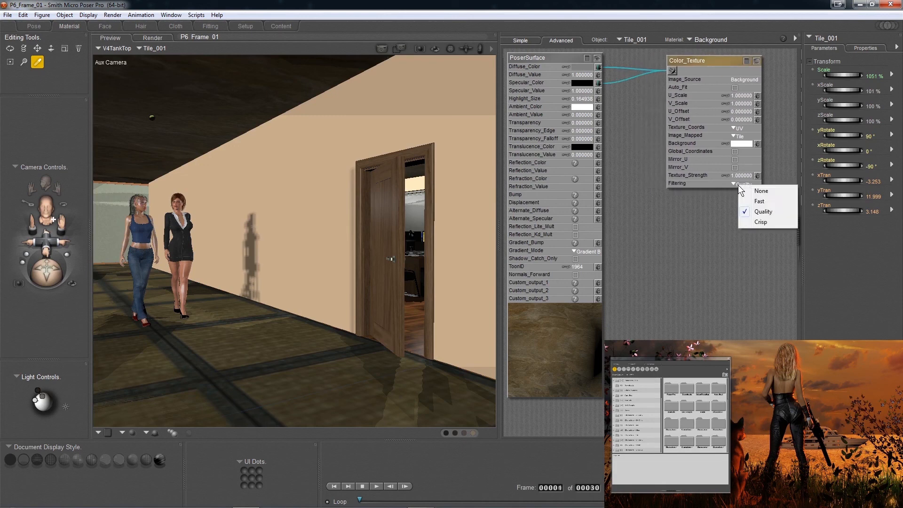
click(761, 222)
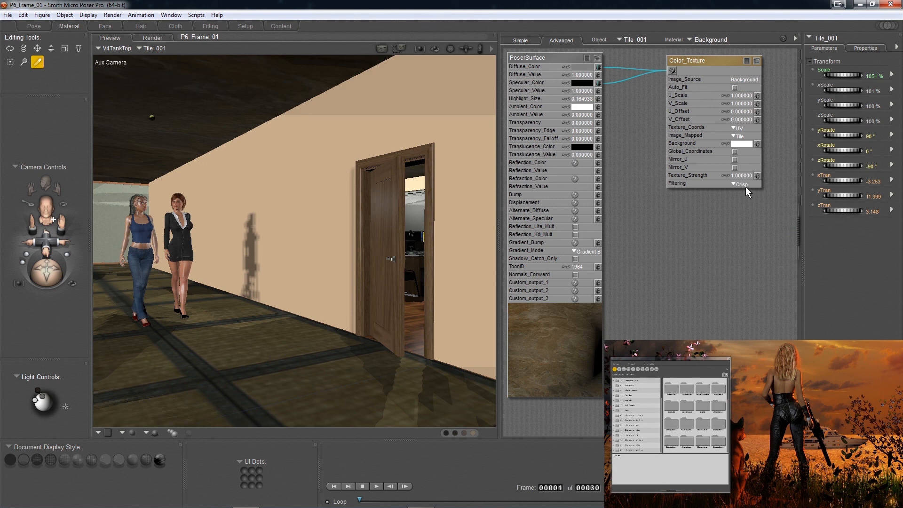
Set the tile material's Diffuse_Color to white and its Specular_Color to a pale yellow-orange
click(585, 67)
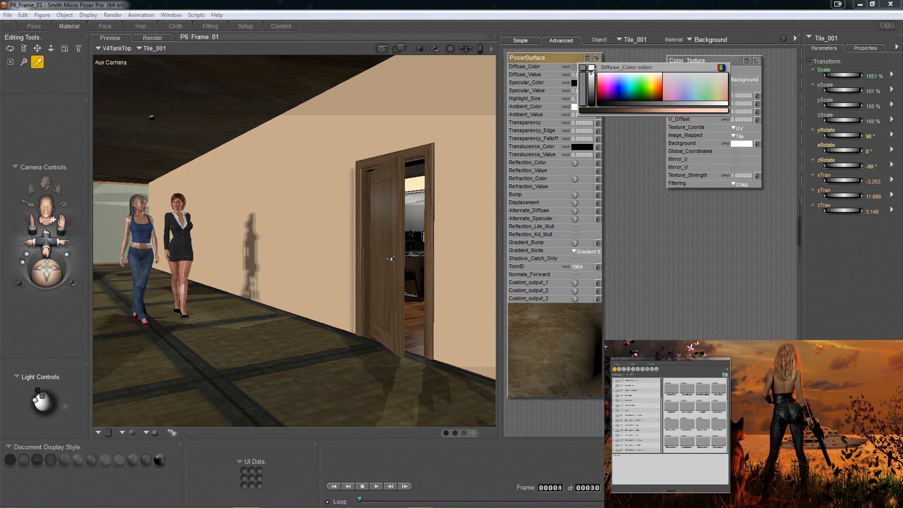
click(592, 68)
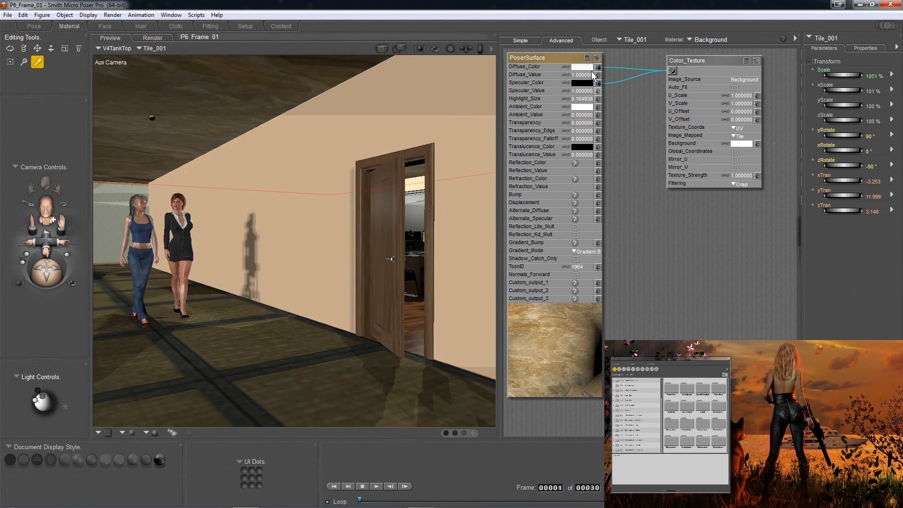
click(586, 83)
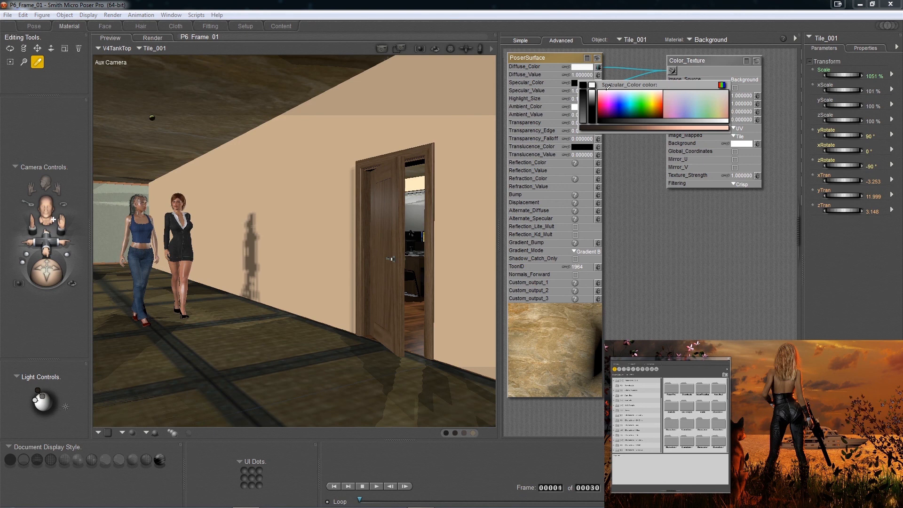
click(657, 91)
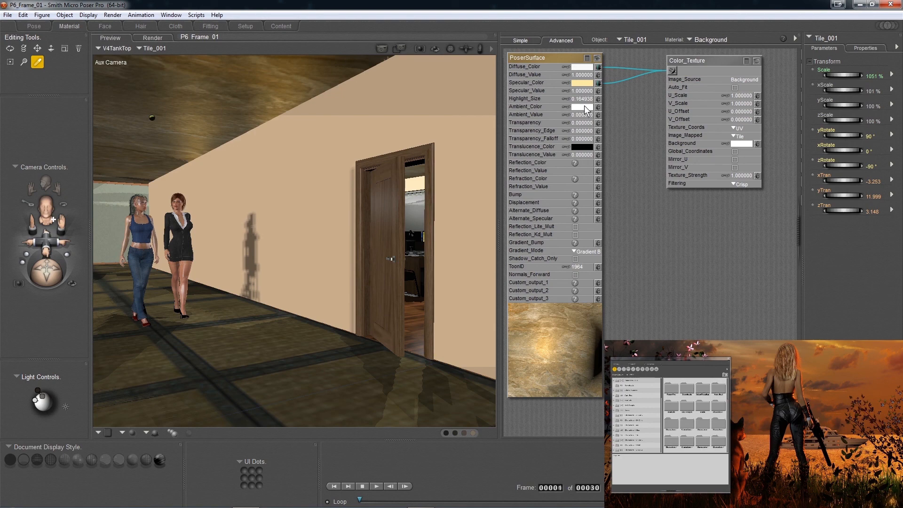
Lower the tile material's Specular_Value to 0.56
click(585, 92)
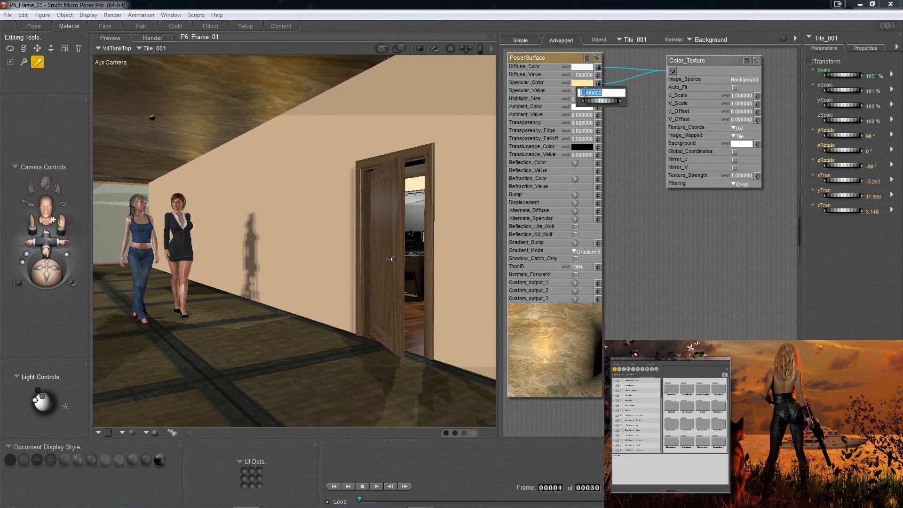
drag(596, 101, 577, 101)
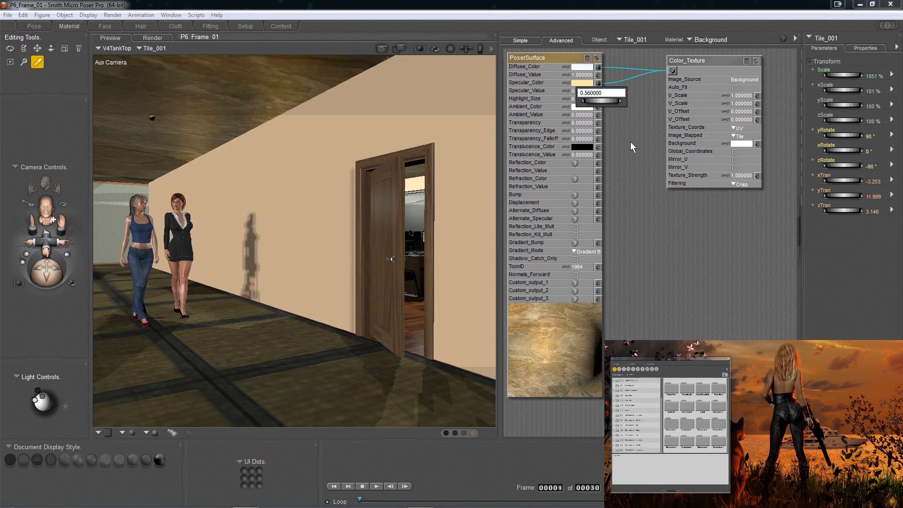
key(Return)
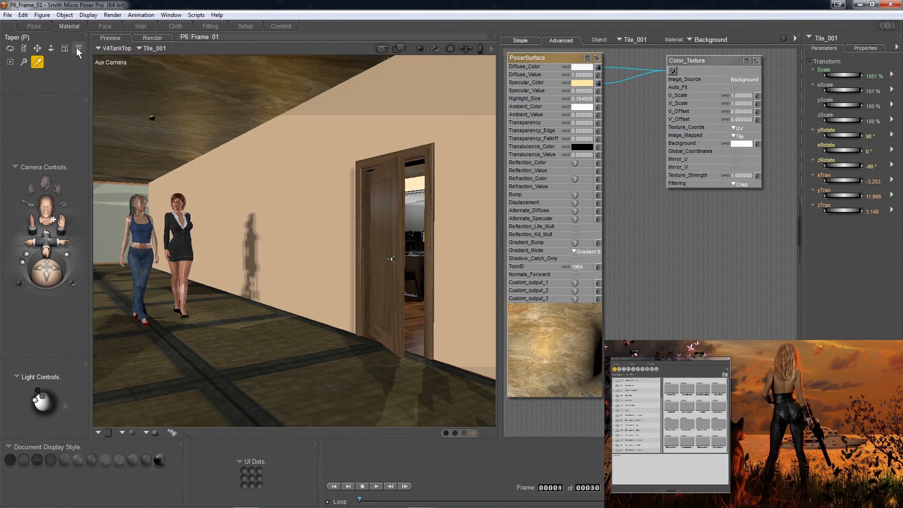
Return to the Pose room and raise the hallway 3 light to a yTran of 11.260
click(27, 26)
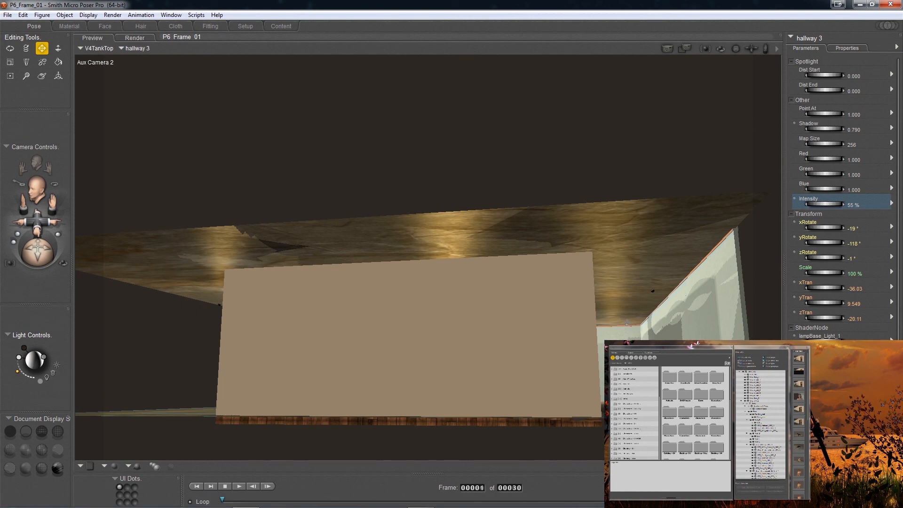
click(624, 346)
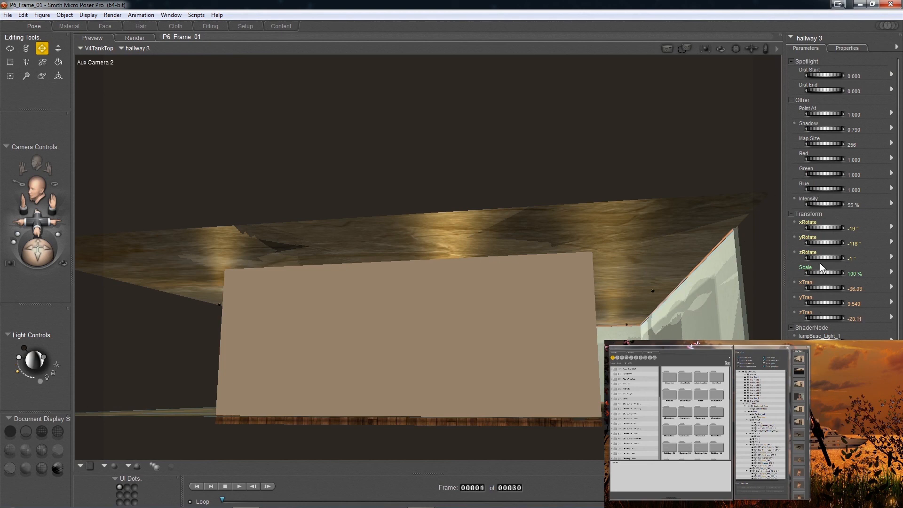
click(816, 303)
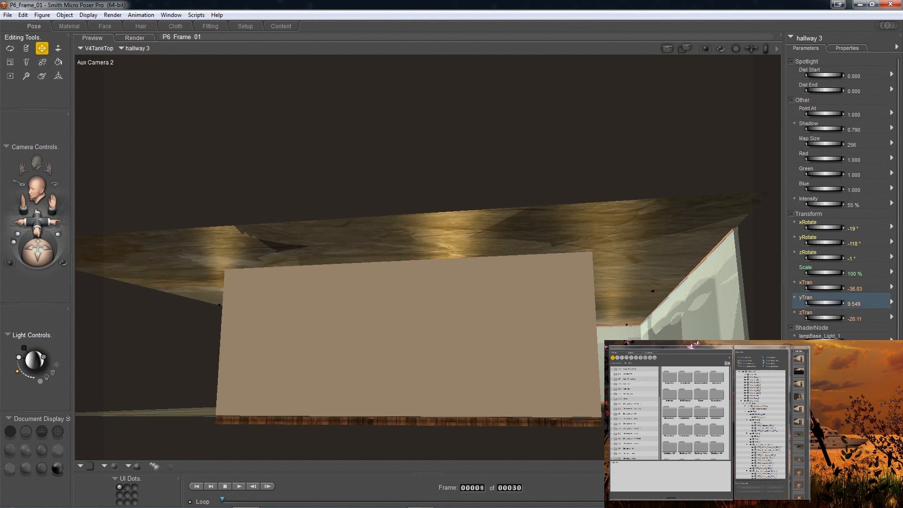
mouse_move(818, 303)
mouse_down()
mouse_move(854, 303)
mouse_move(841, 303)
mouse_up()
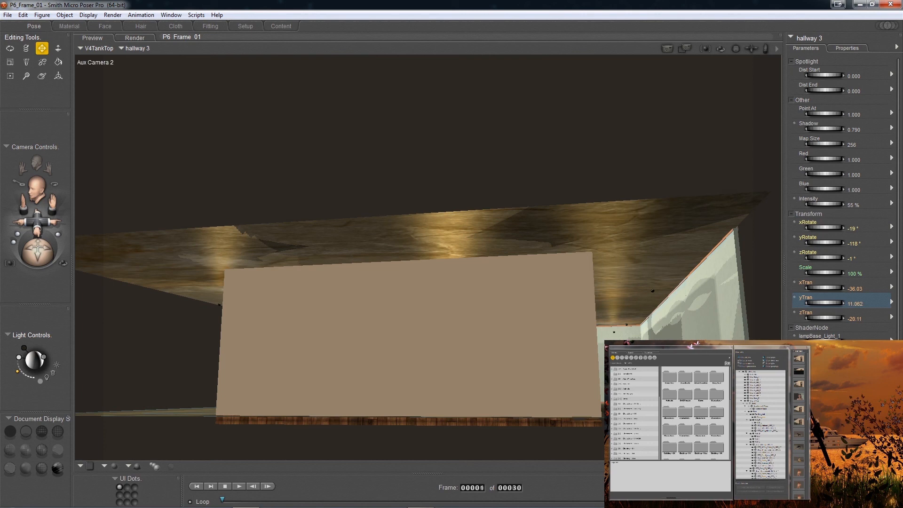
drag(818, 303, 823, 303)
click(856, 304)
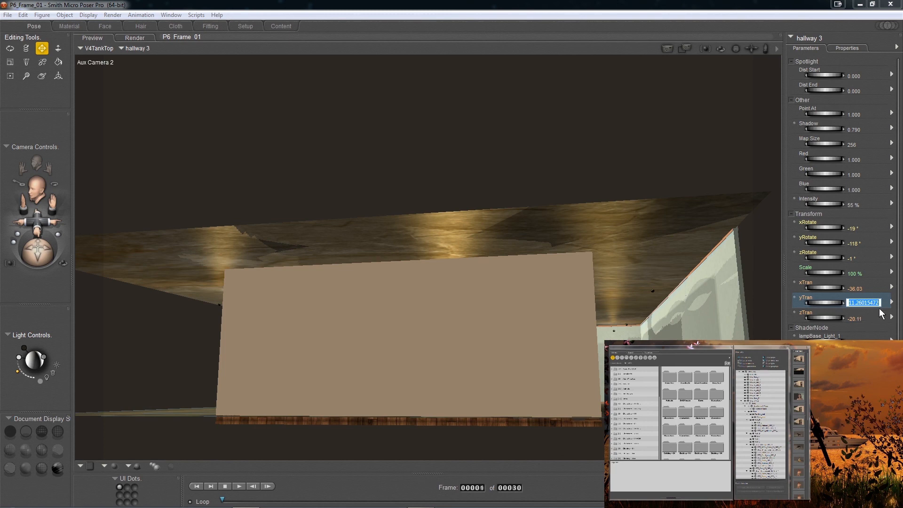
click(877, 303)
key(Return)
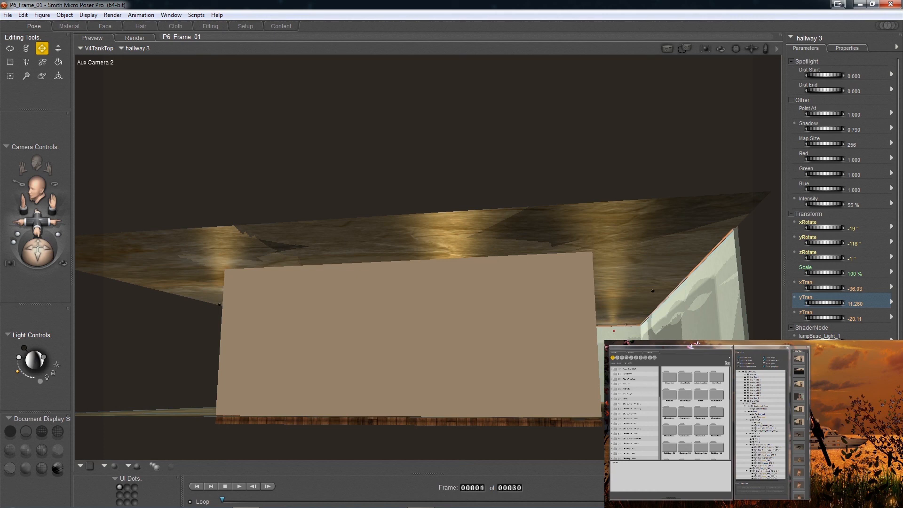
Set the hallway 2 light's yTran to 11.26 and its Intensity to 55 %
click(627, 325)
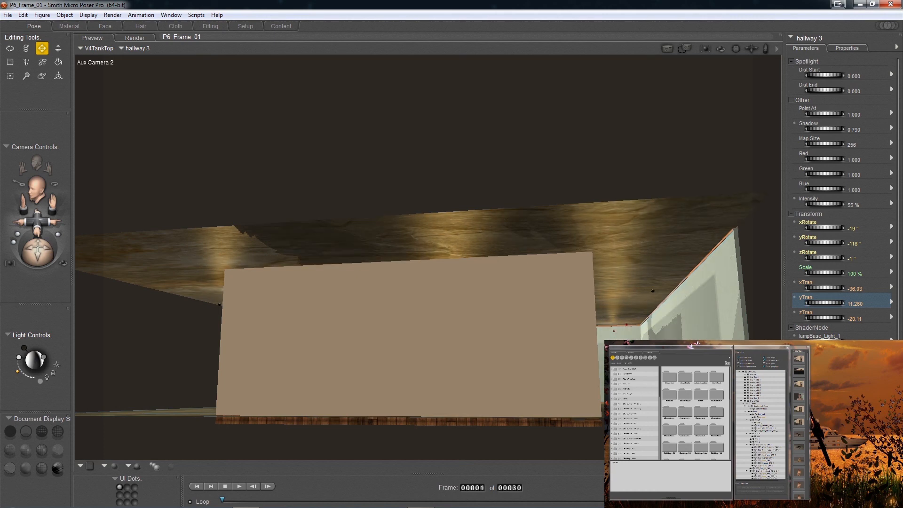
click(854, 304)
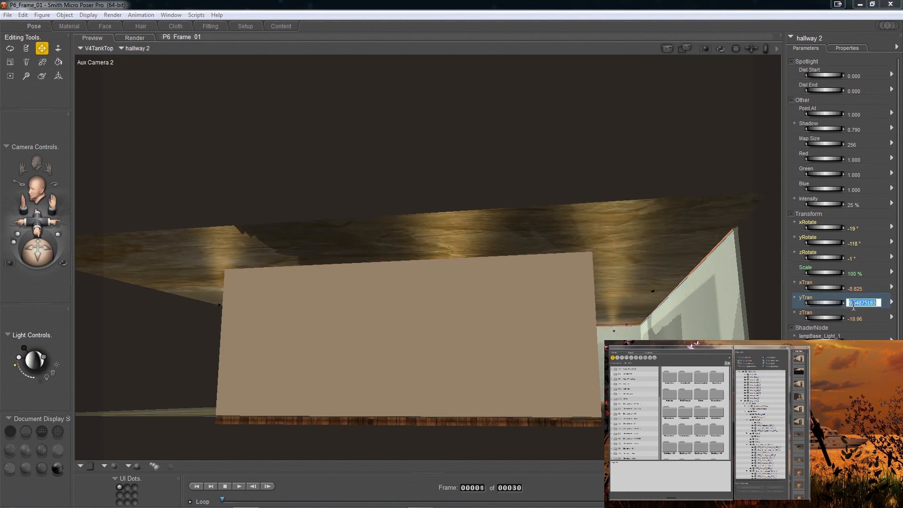
text(11.26)
key(Return)
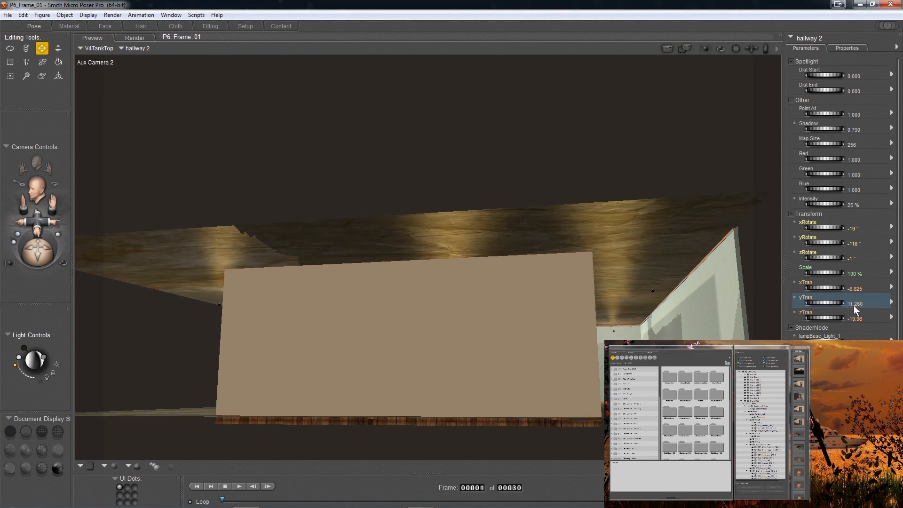
click(851, 205)
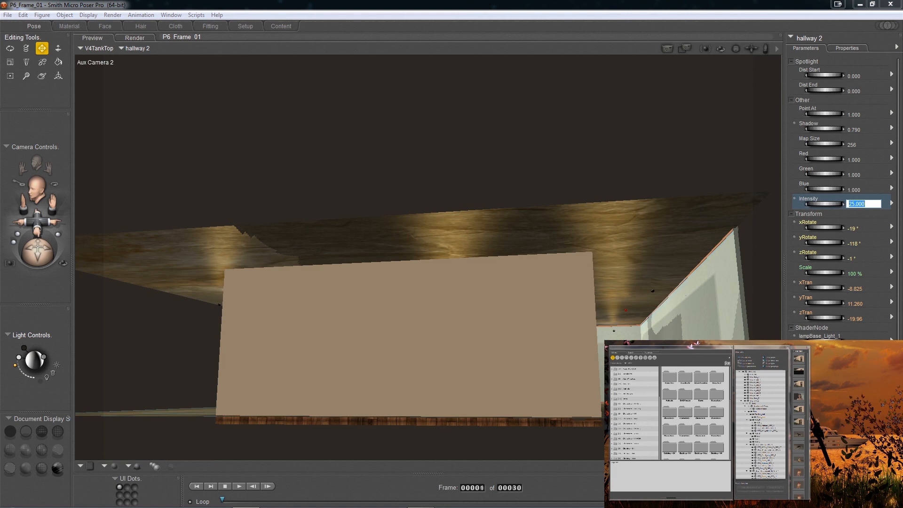
text(25)
key(Return)
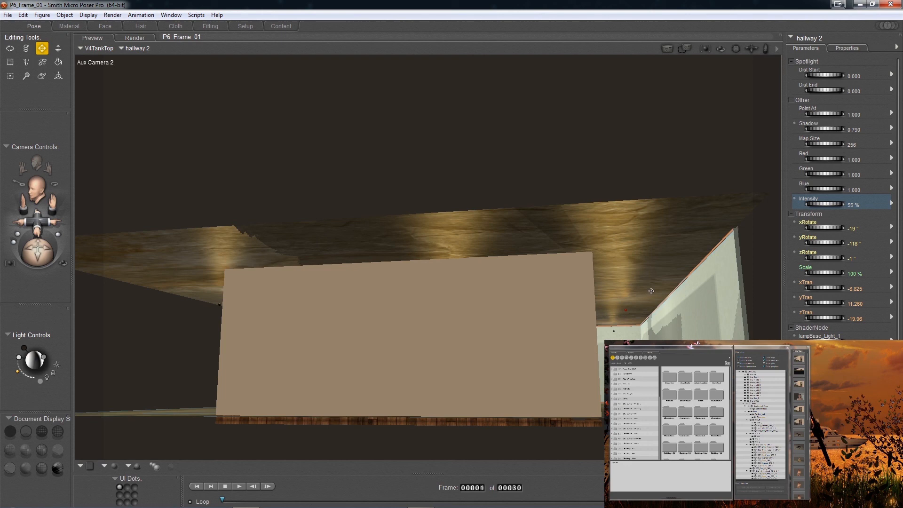
Set the hallway 01 light's yTran to 11.26 and its Intensity to 55 %
click(651, 291)
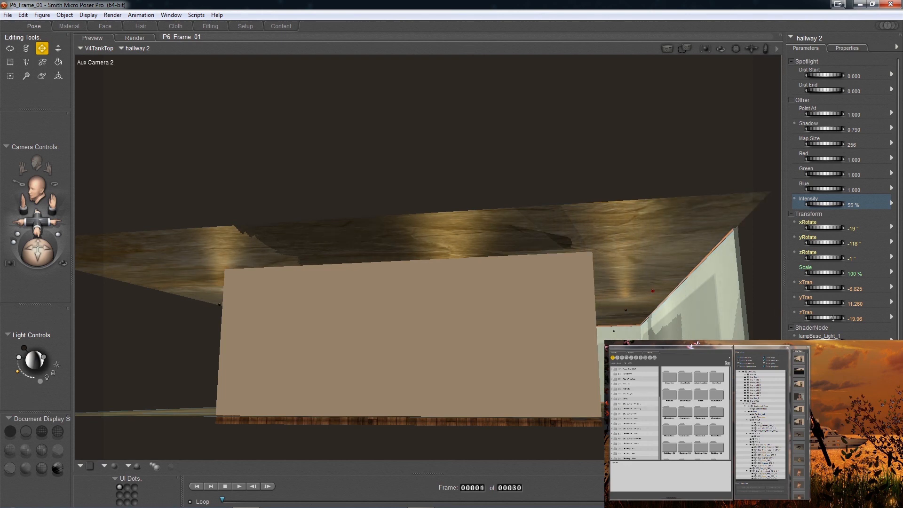
click(857, 306)
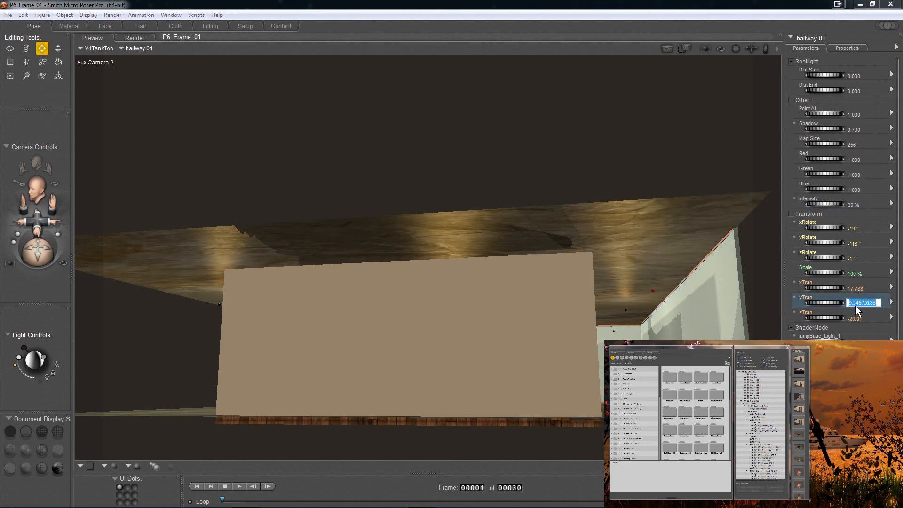
text(11.26)
key(Return)
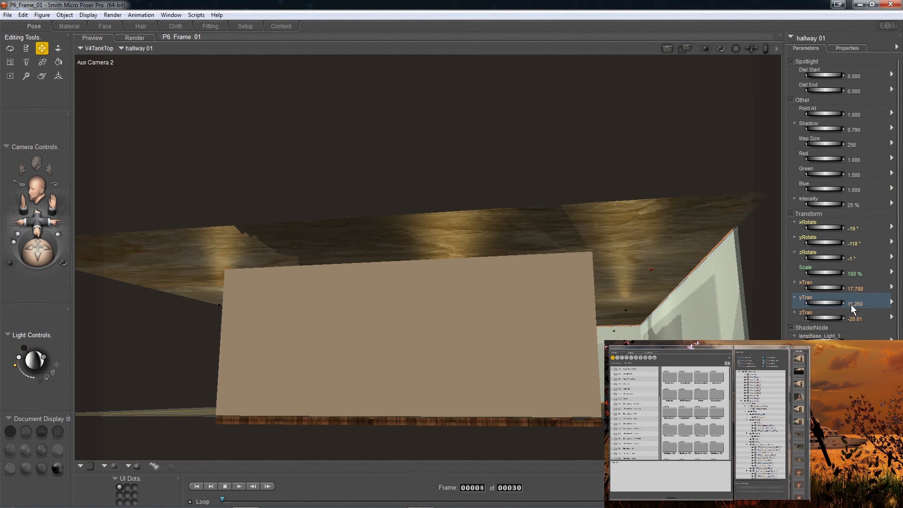
click(850, 204)
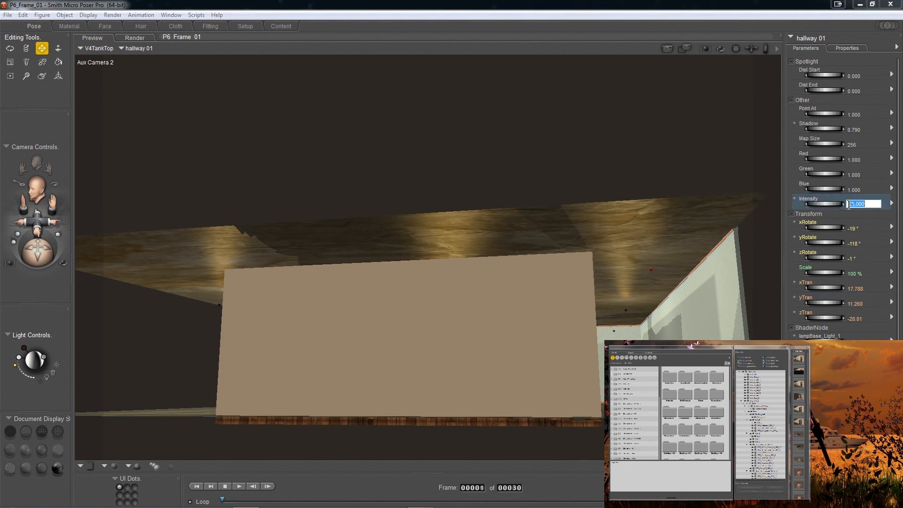
text(55)
key(Return)
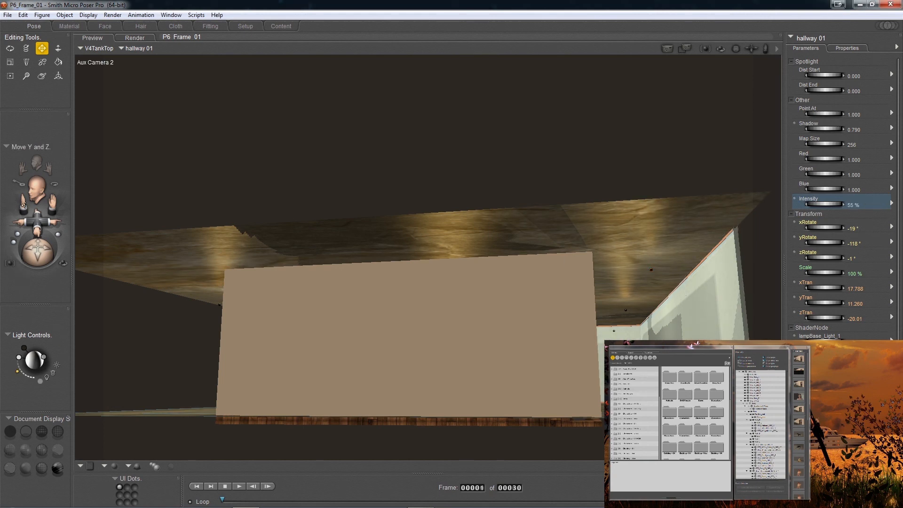
View the hallway through the Aux Camera and connect the tile material's Bump channel to its Color_Texture node
click(7, 147)
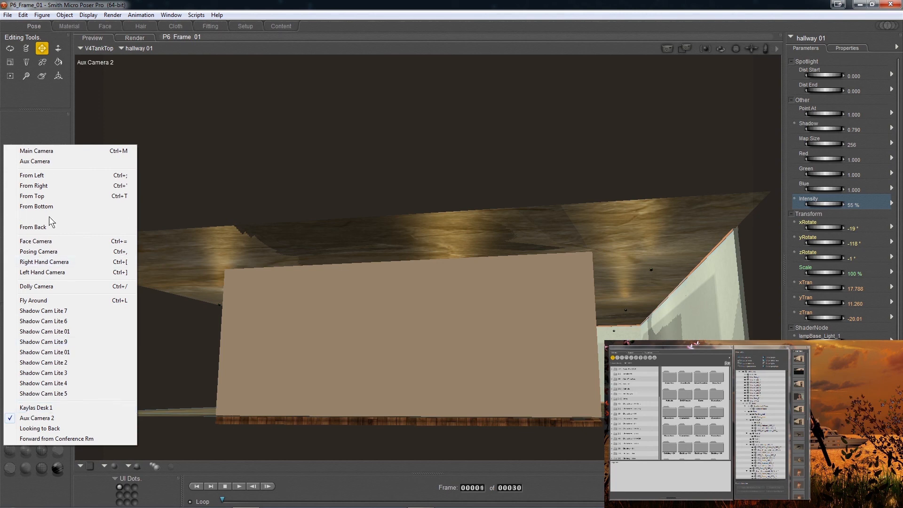
click(45, 160)
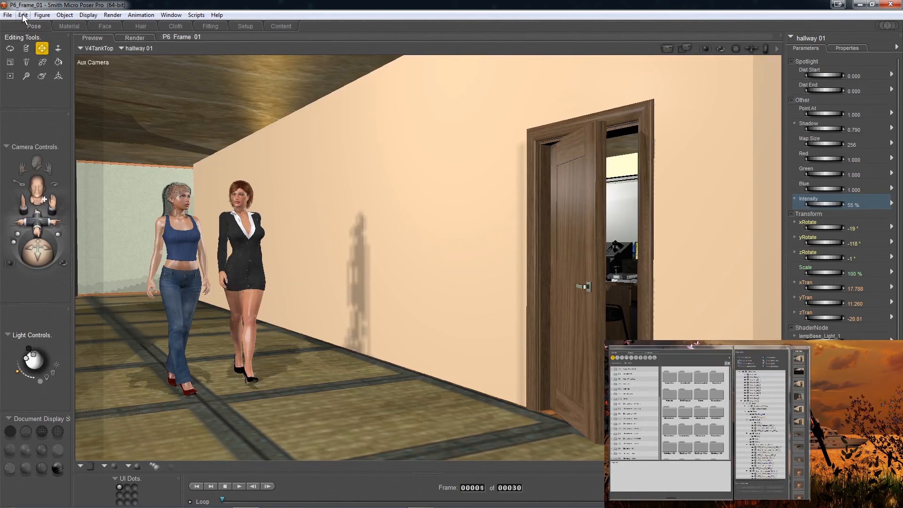
click(66, 26)
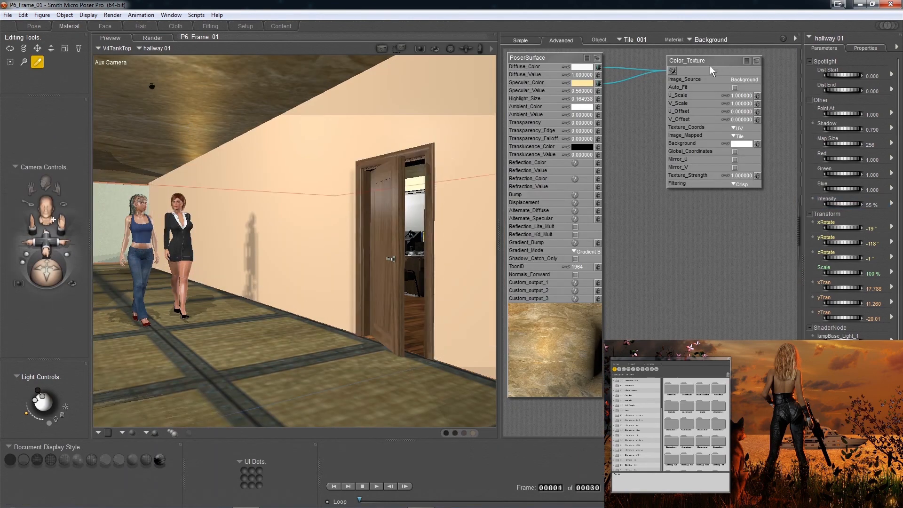
drag(715, 61, 599, 196)
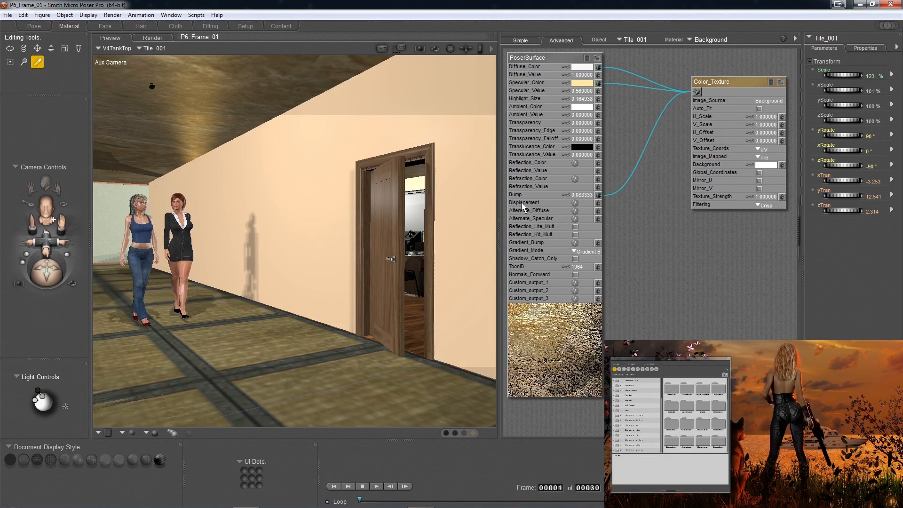
Set the tile material's Bump value to 0.033333
click(579, 196)
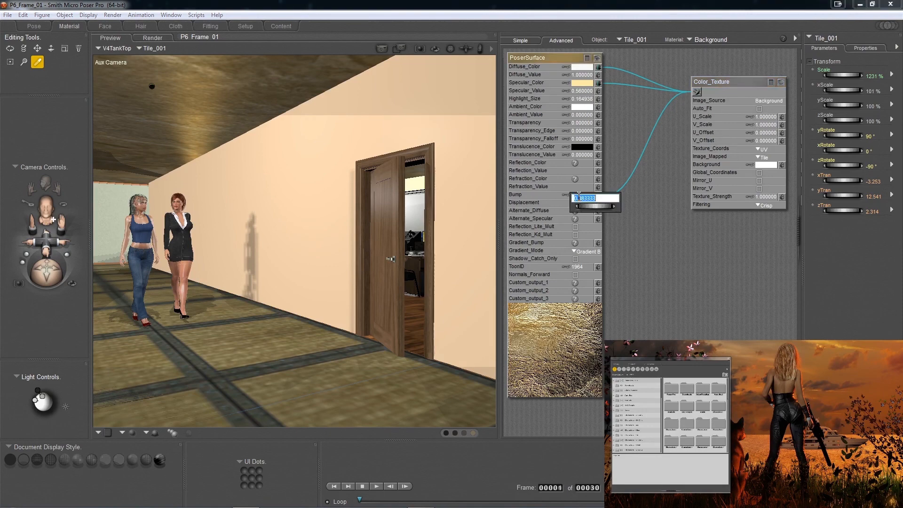
click(582, 198)
text(3)
key(Return)
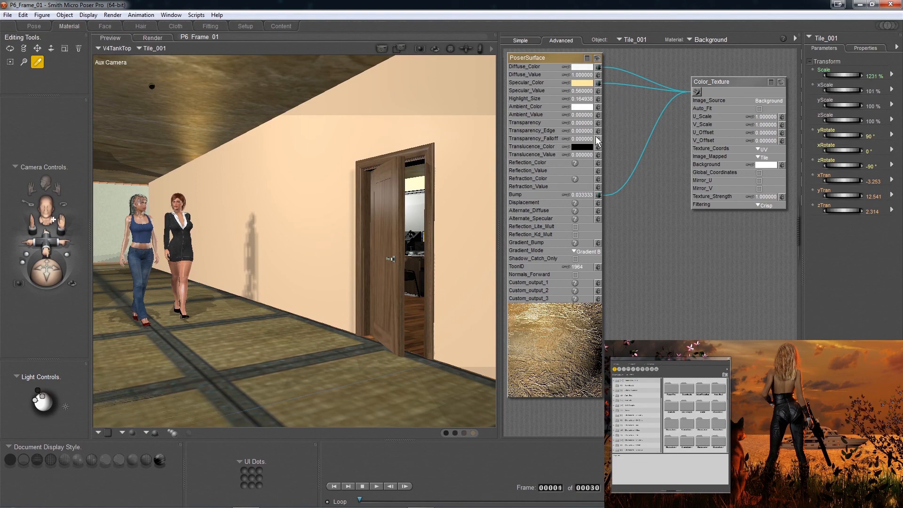
Disconnect the texture node from the tile's Specular_Color and change that colour to a pale orange
click(597, 83)
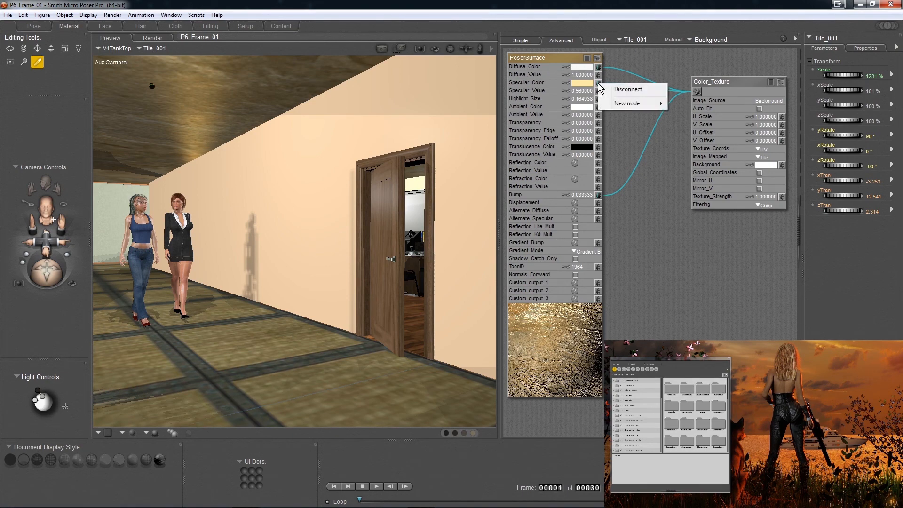
click(627, 87)
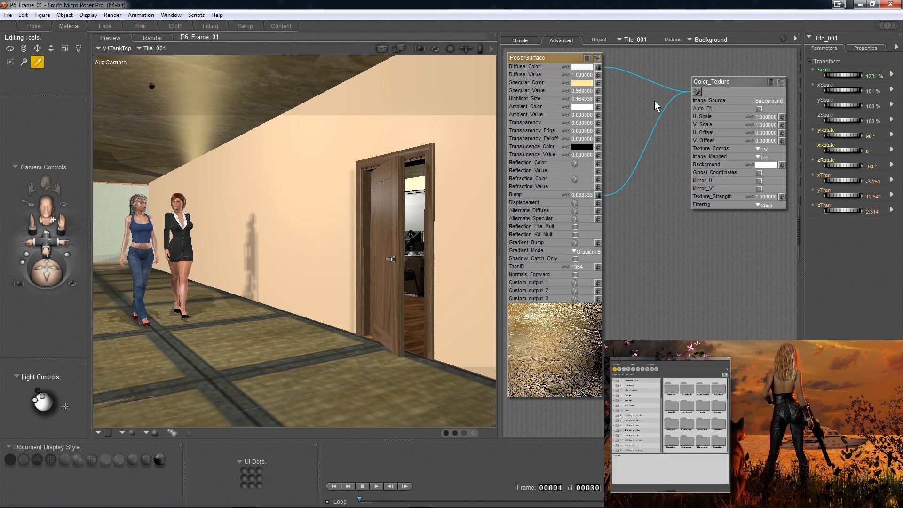
click(584, 84)
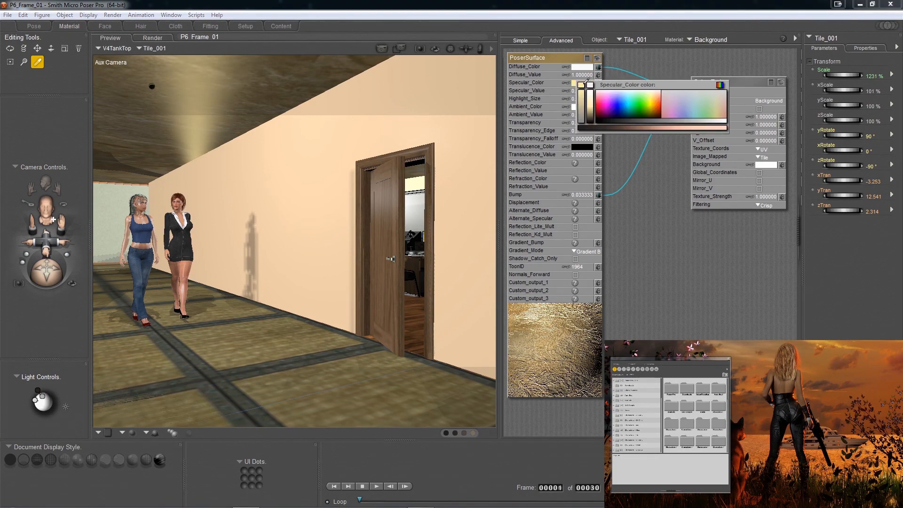
click(656, 93)
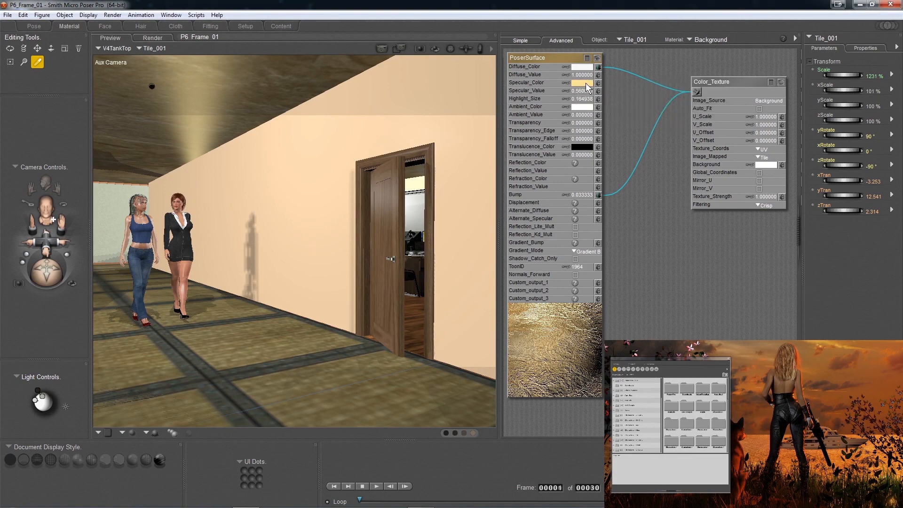
click(583, 84)
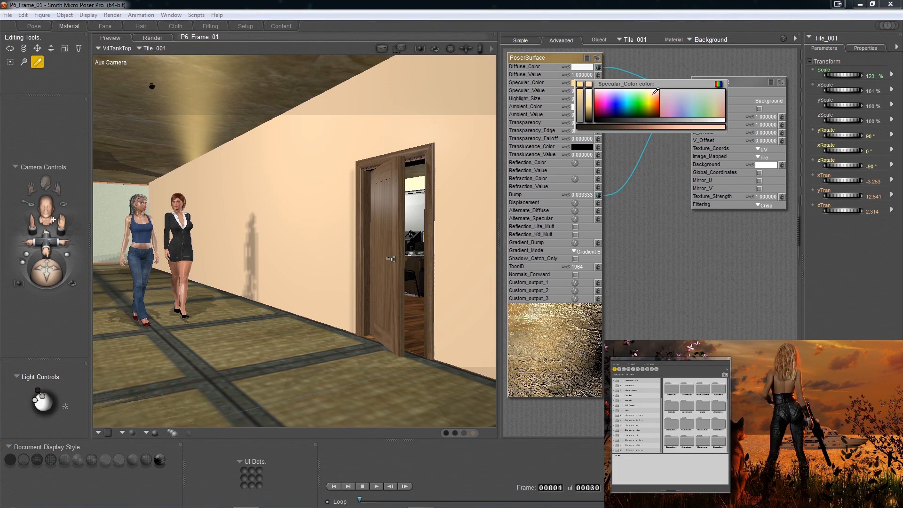
click(577, 83)
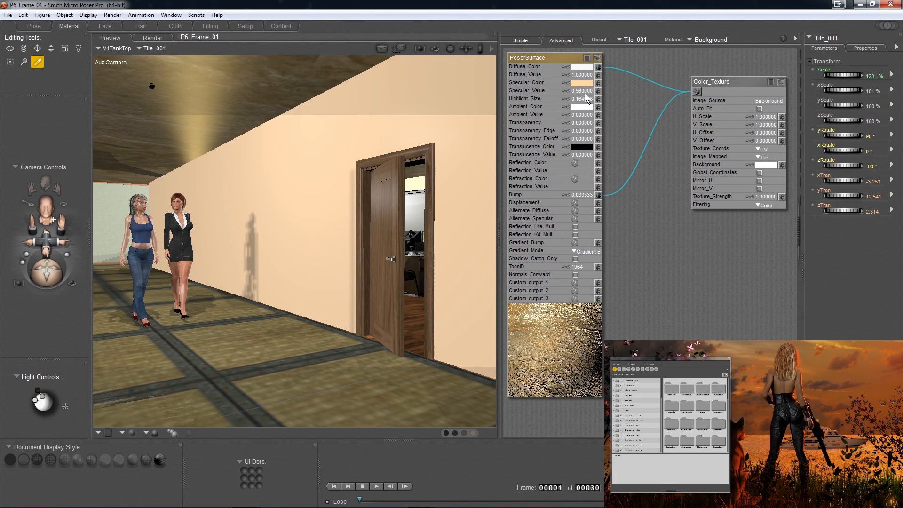
Reduce the tile material's Specular_Value to 0.4
click(584, 89)
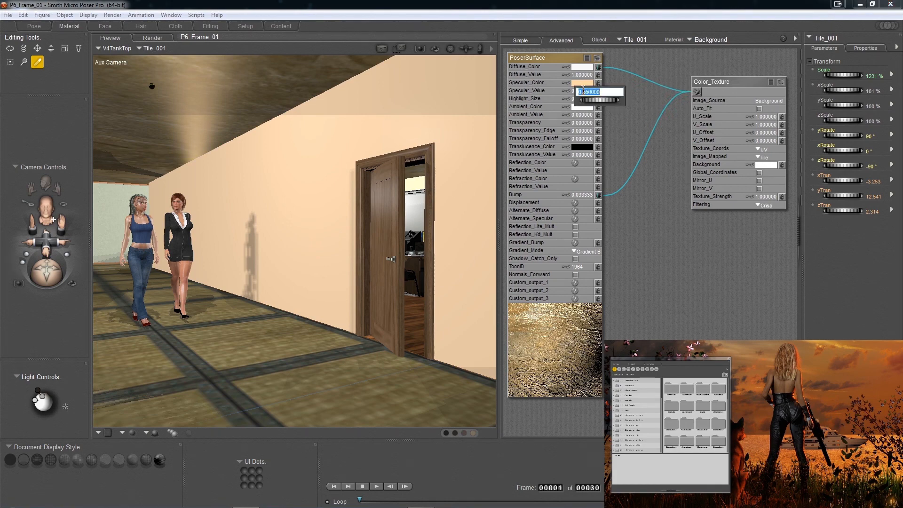
drag(593, 98, 585, 97)
click(631, 126)
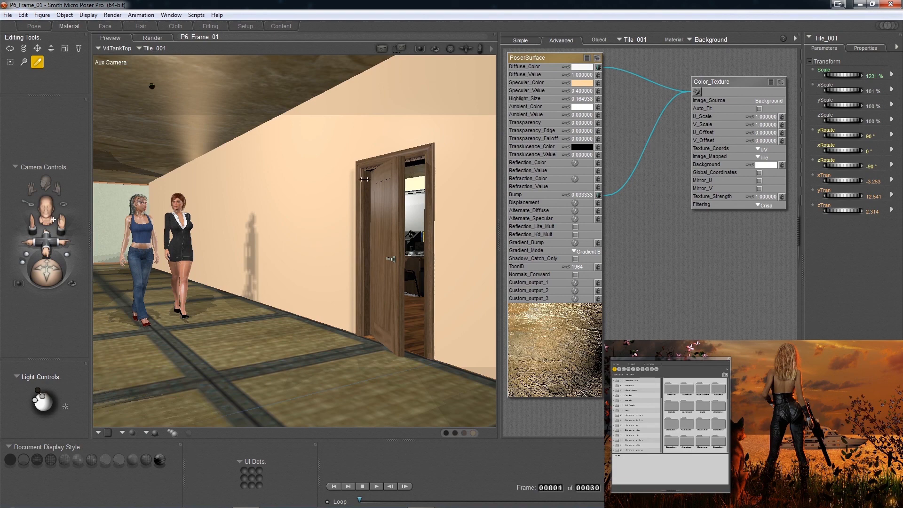
Return to the Pose room and render the hallway from the Aux Camera
click(34, 26)
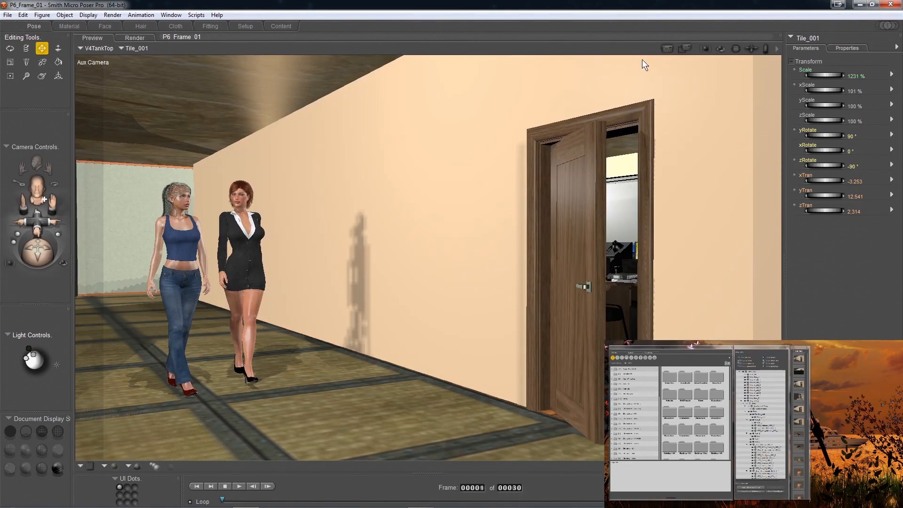
click(665, 47)
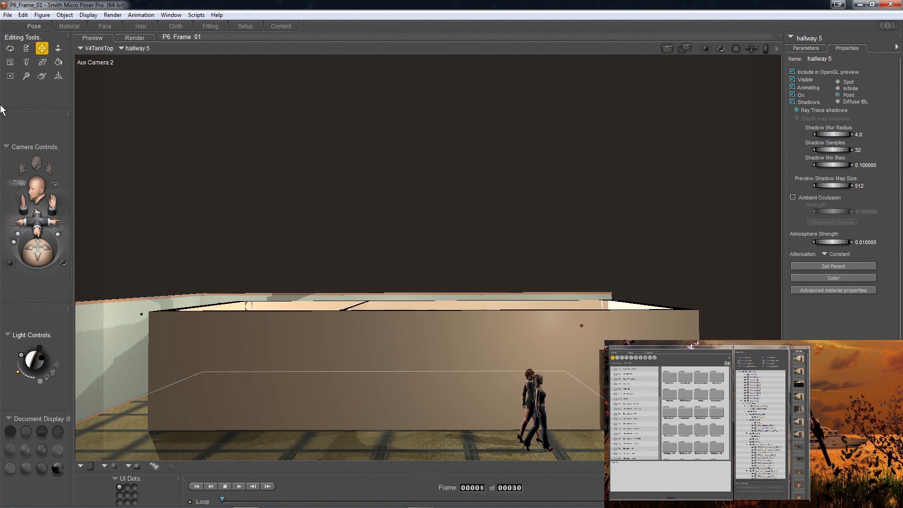
Duplicate the hallway 5 light and show the copy's transform parameters
click(23, 15)
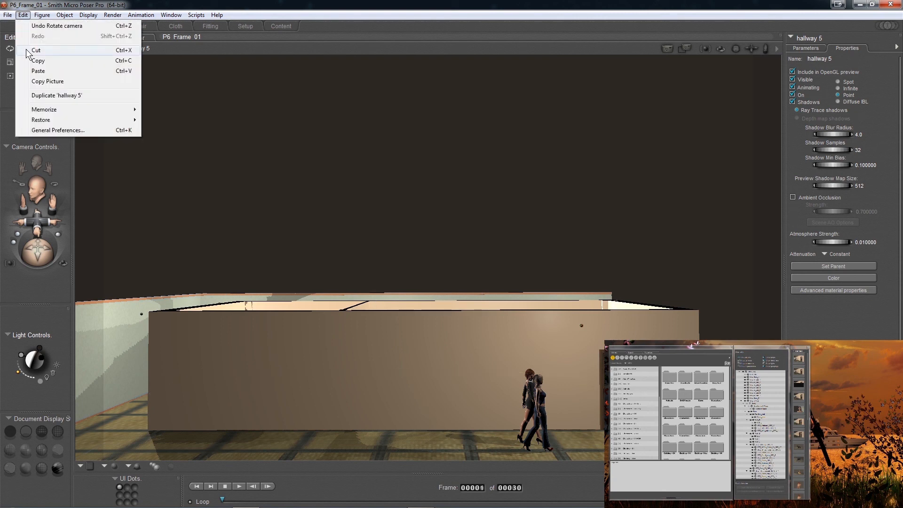
click(45, 96)
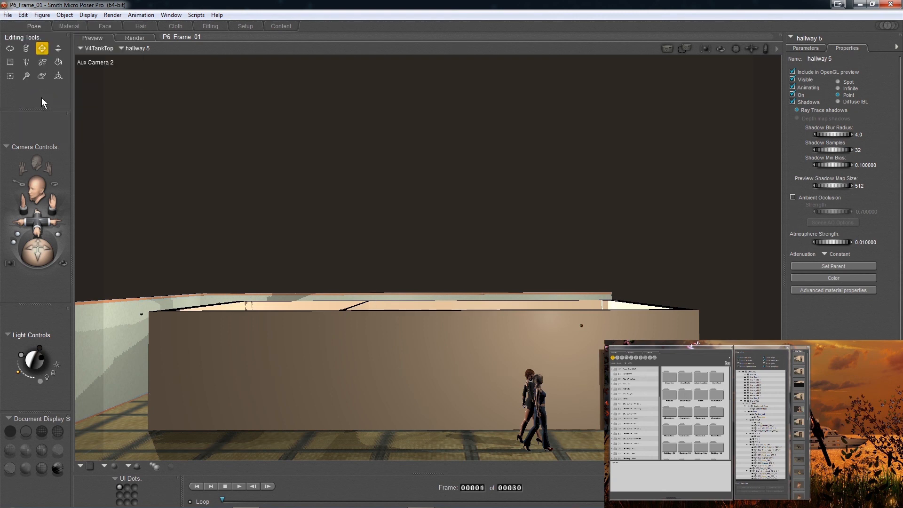
click(795, 48)
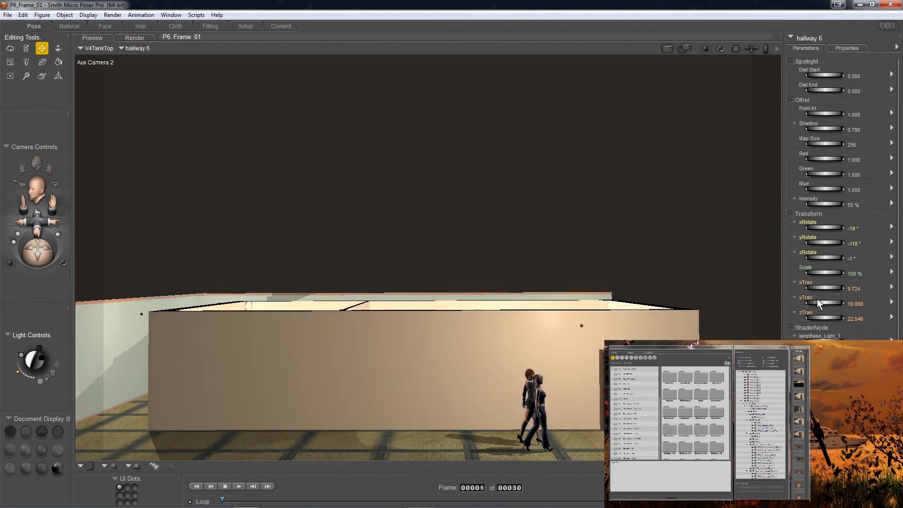
click(824, 318)
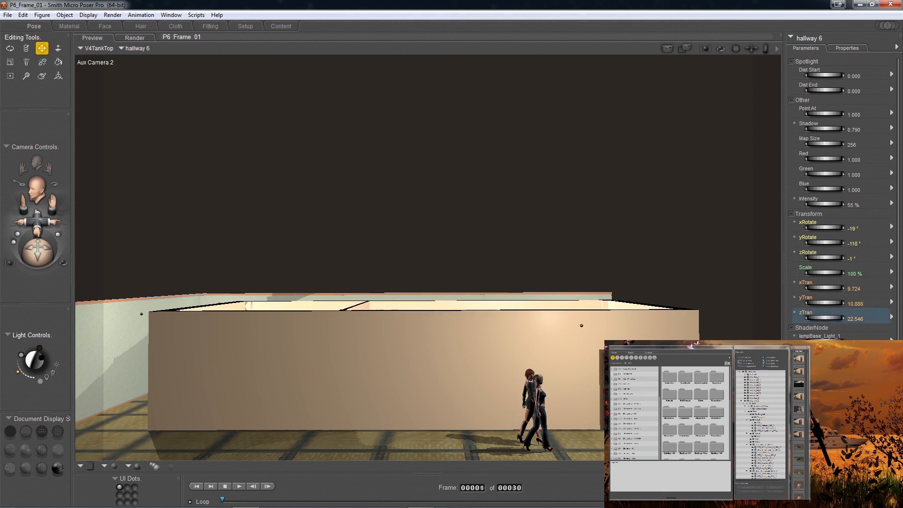
drag(824, 318, 818, 317)
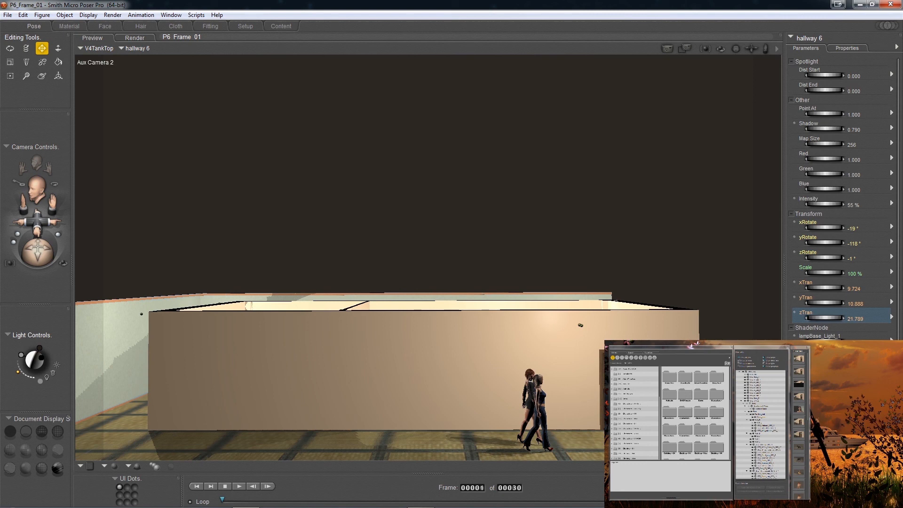
drag(825, 318, 795, 318)
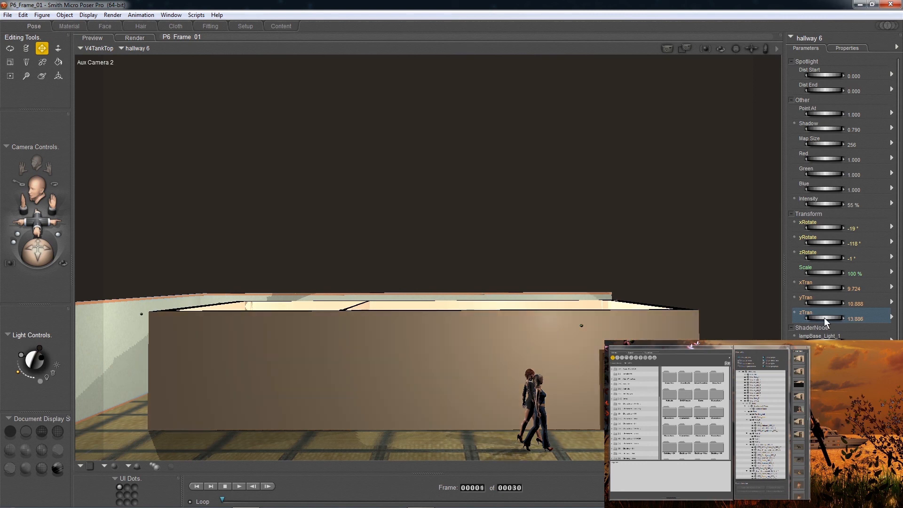
key(ctrl+z)
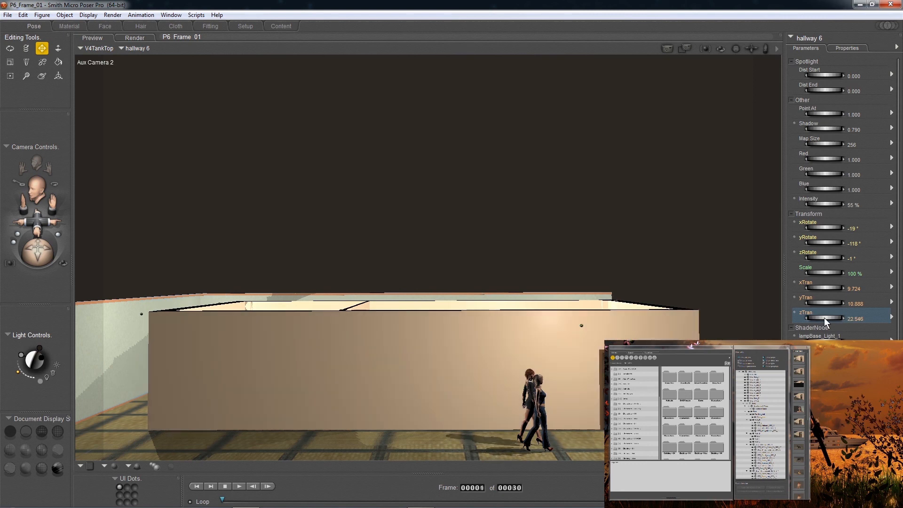
Move the hallway 6 light along the hallway to an xTran of about -3.41
click(818, 288)
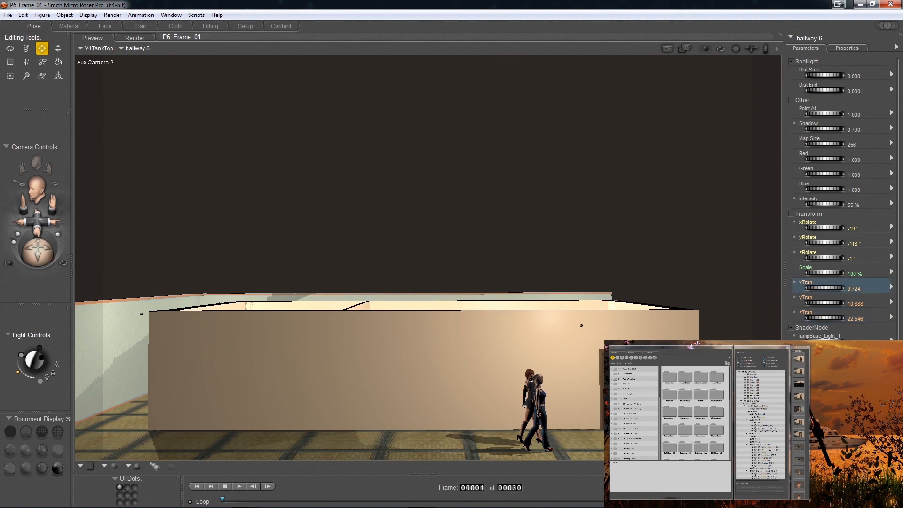
drag(818, 288, 735, 288)
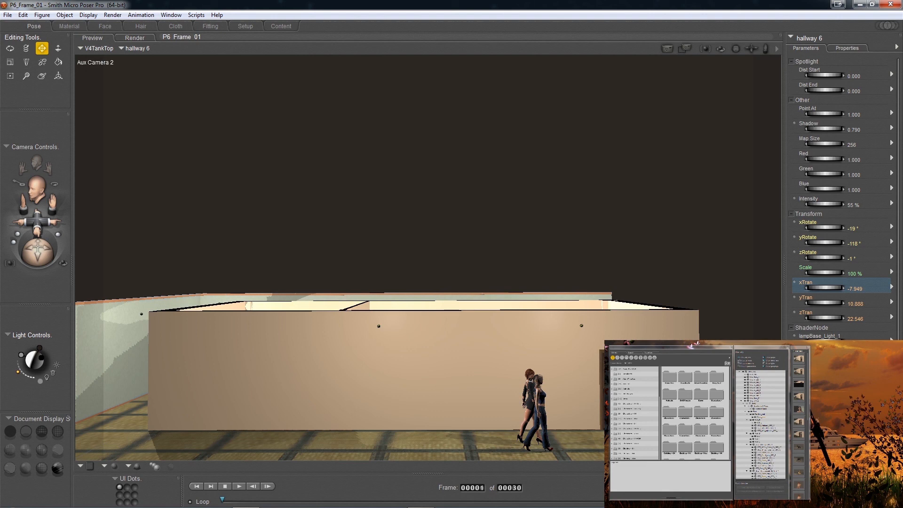
drag(826, 288, 847, 288)
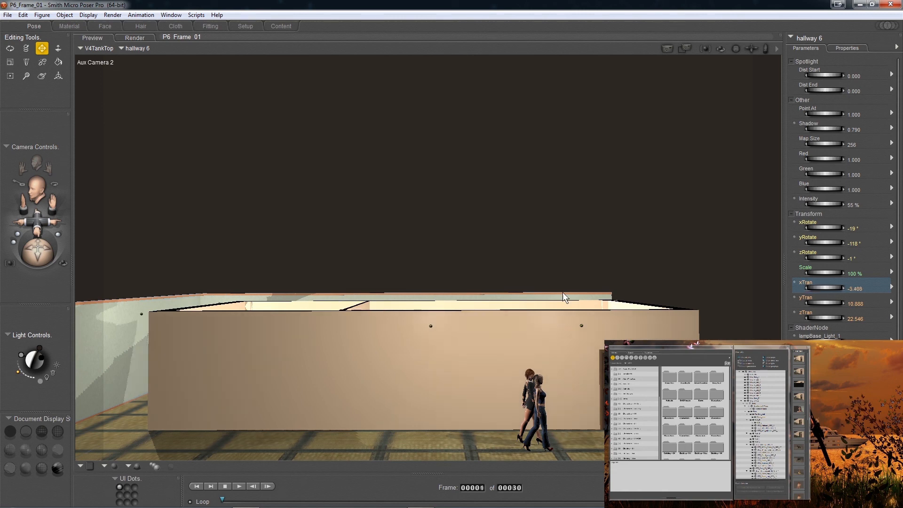
Duplicate the hallway 6 light and move the copy farther down the hallway to an xTran of -16.38
click(23, 14)
click(41, 96)
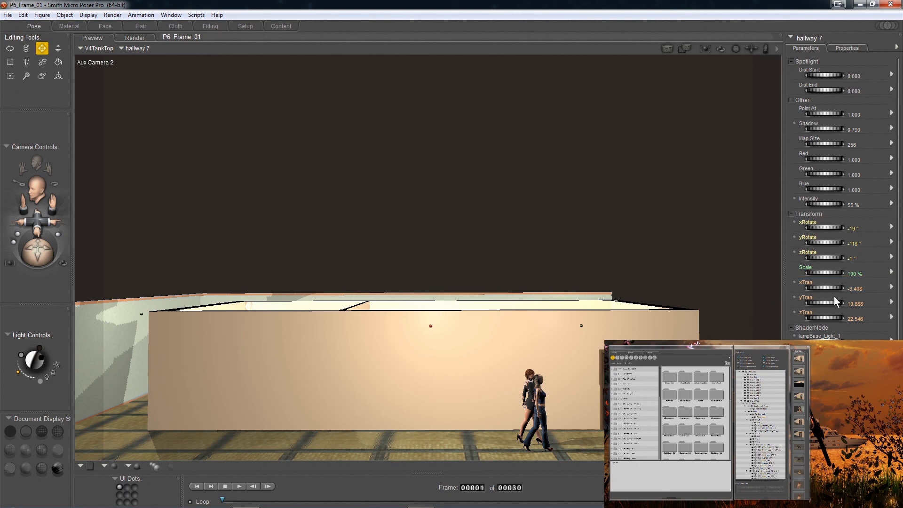
click(826, 287)
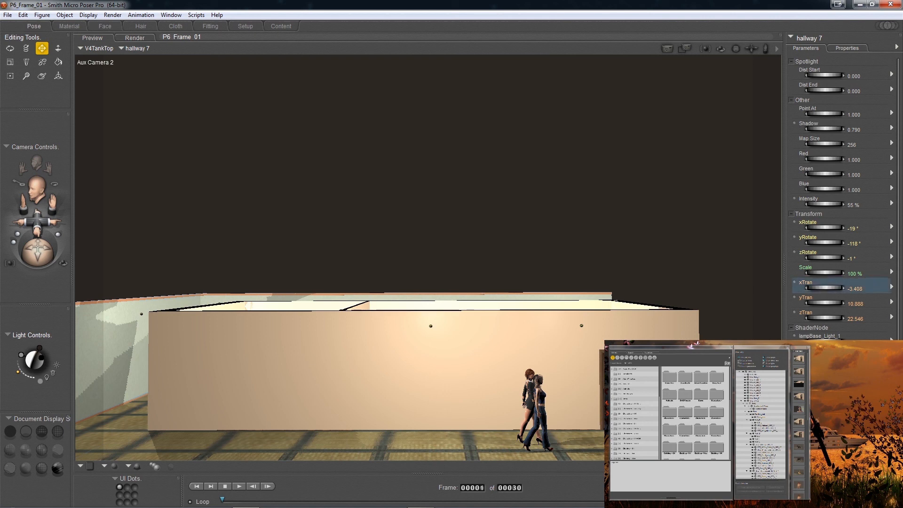
drag(826, 287, 727, 287)
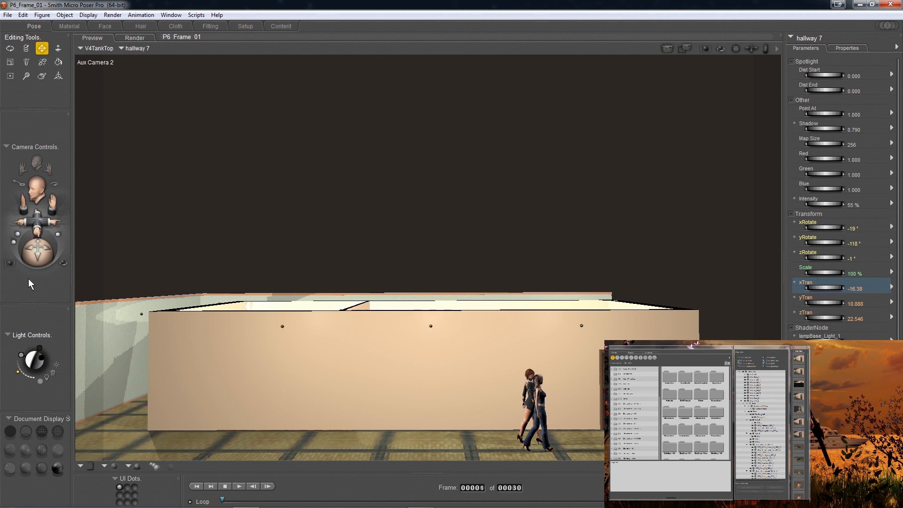
Switch to the Aux Camera and set the hallway 6 light's zTran to 20.731
click(7, 150)
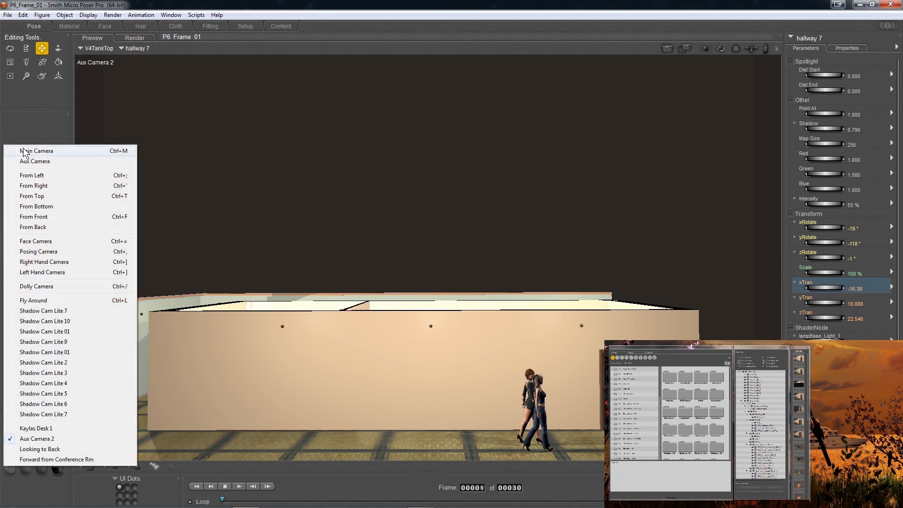
click(46, 163)
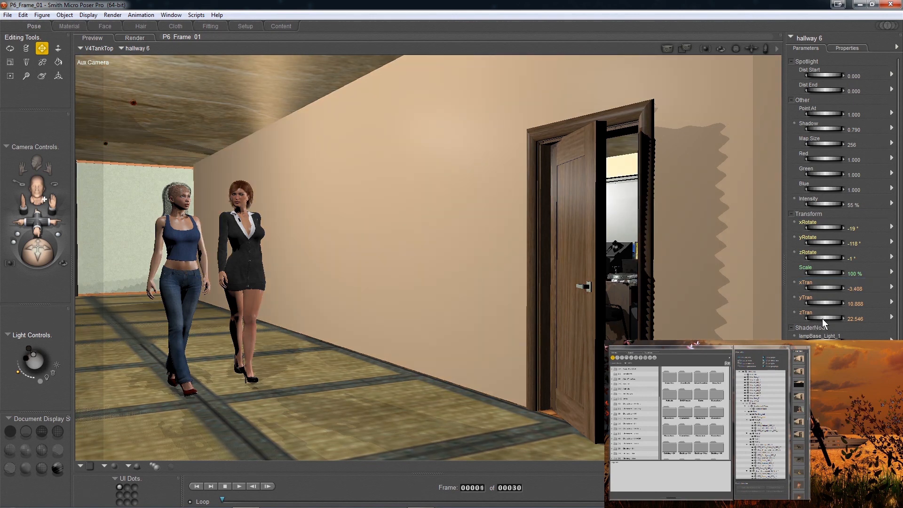
click(823, 319)
drag(823, 319, 805, 319)
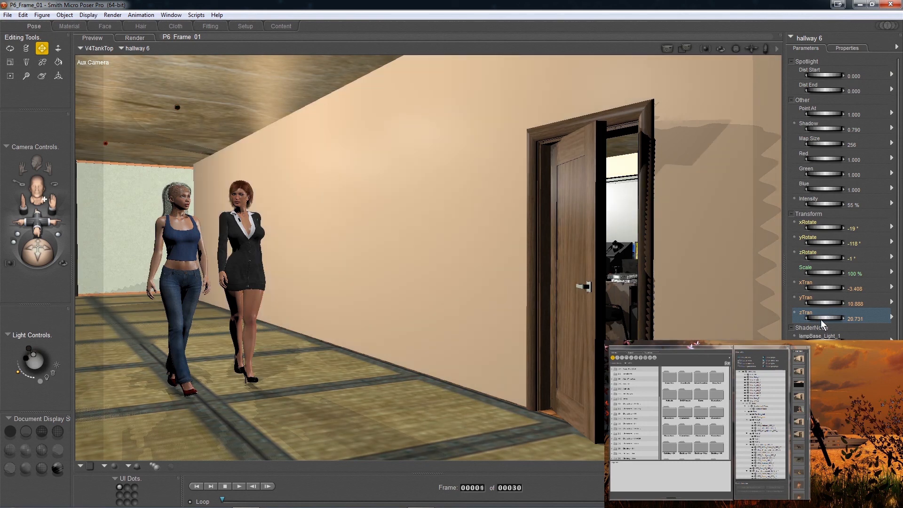
Set the hallway 7 light's zTran to 20.946 and render the Aux Camera view
click(828, 317)
drag(828, 318, 812, 318)
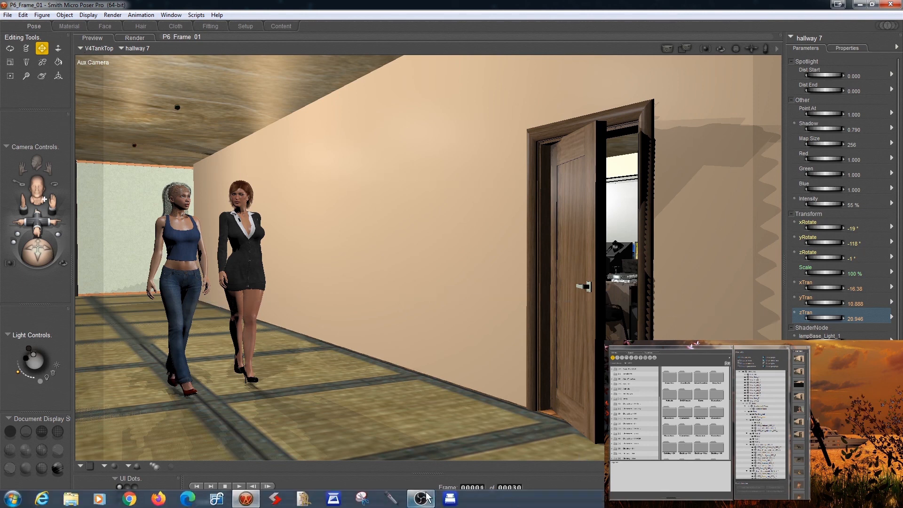
mouse_move(423, 500)
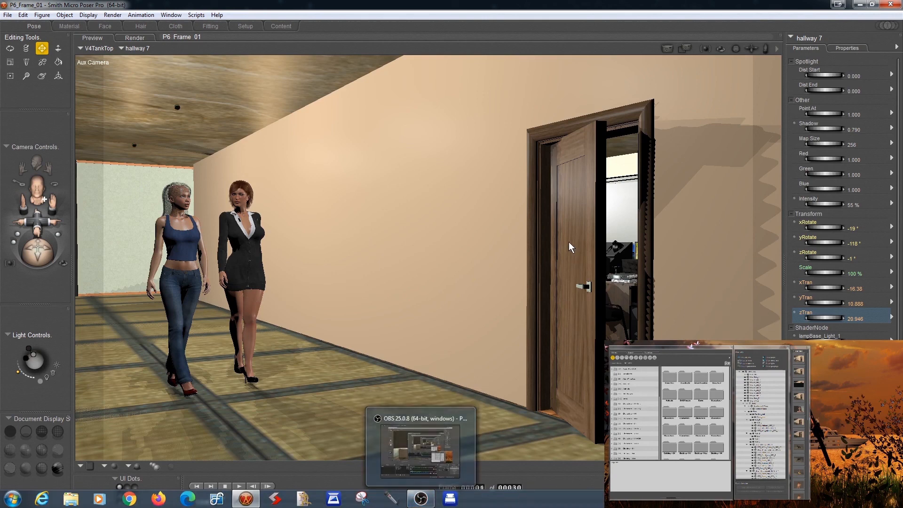
click(667, 48)
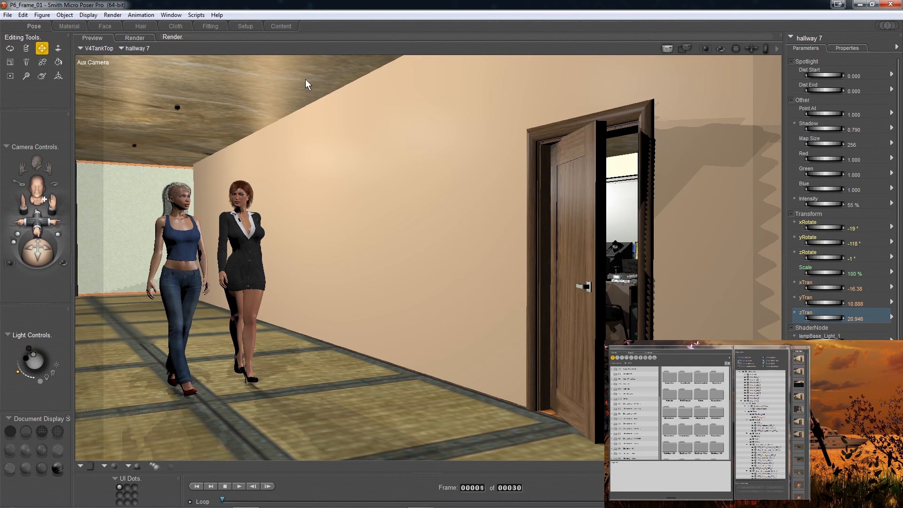
In the Material room, pick the ceiling tile and connect its Color_Texture node to Ambient_Color
click(66, 26)
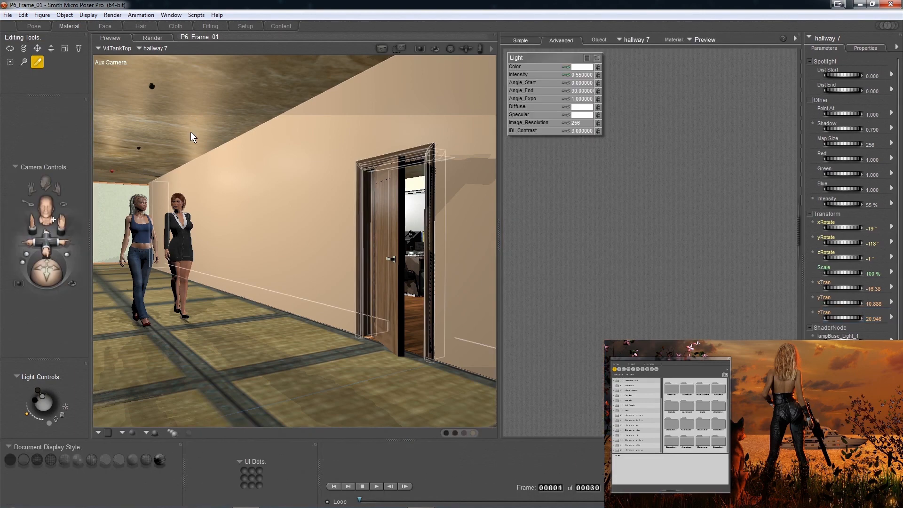
click(191, 132)
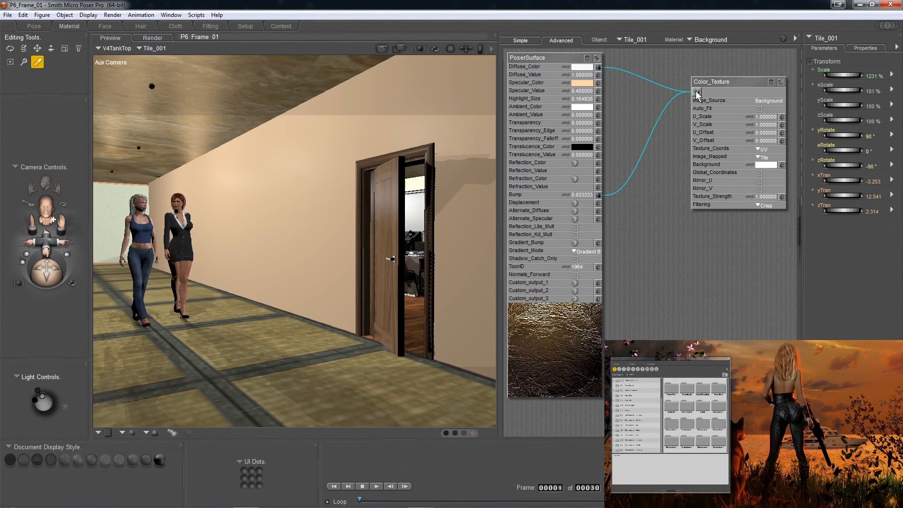
drag(696, 91, 598, 107)
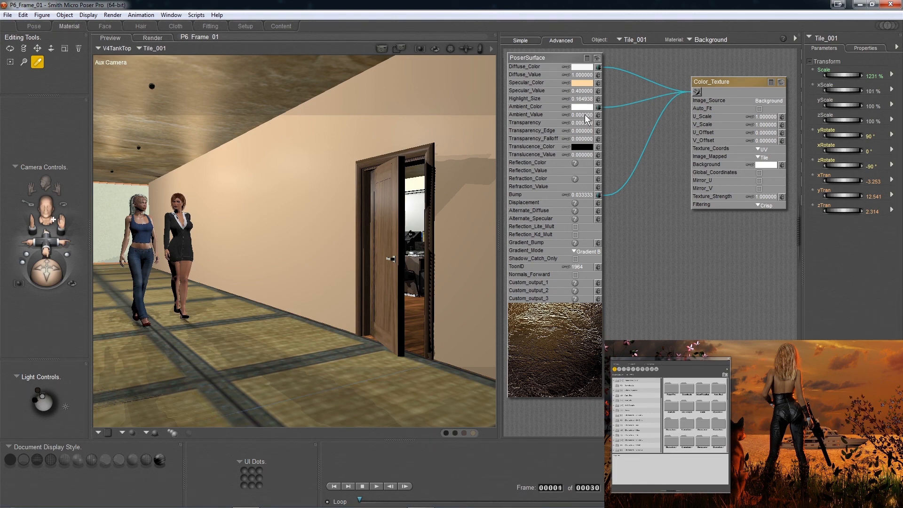
Set the ceiling tile material's Ambient_Value to 0.13
click(585, 115)
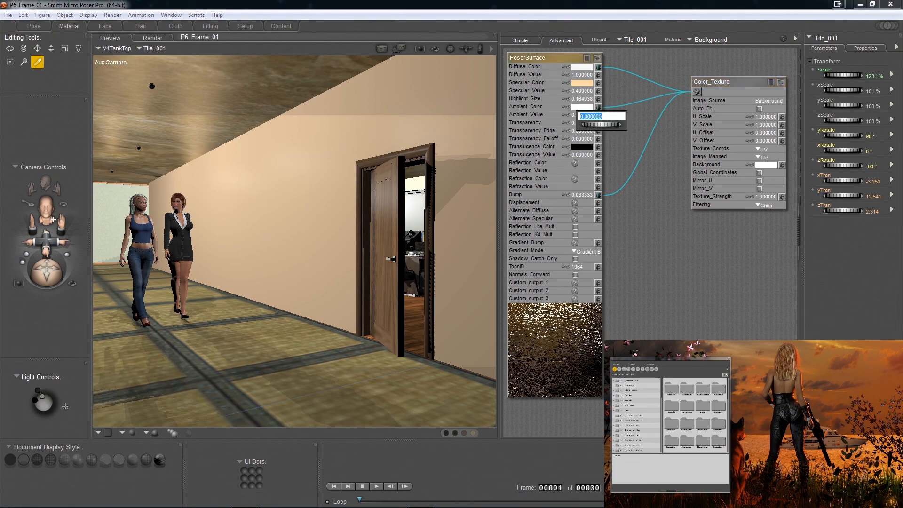
drag(601, 125, 604, 125)
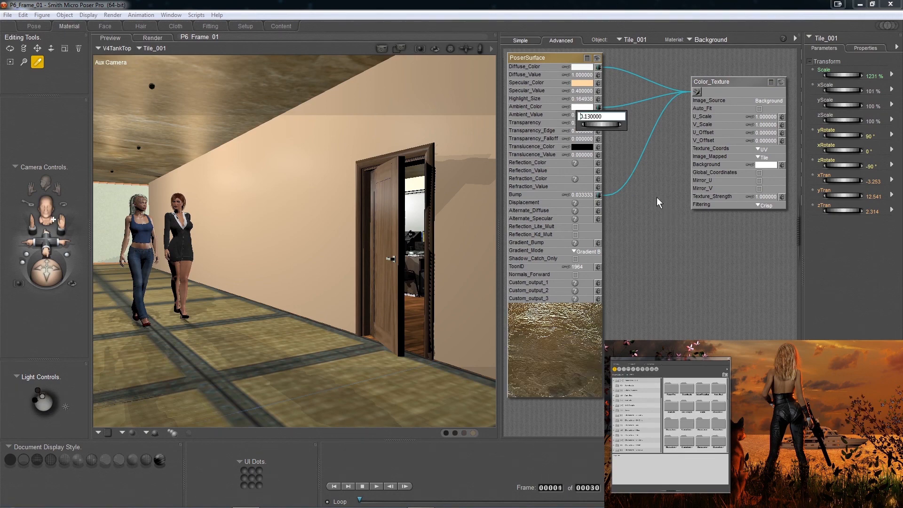
click(617, 141)
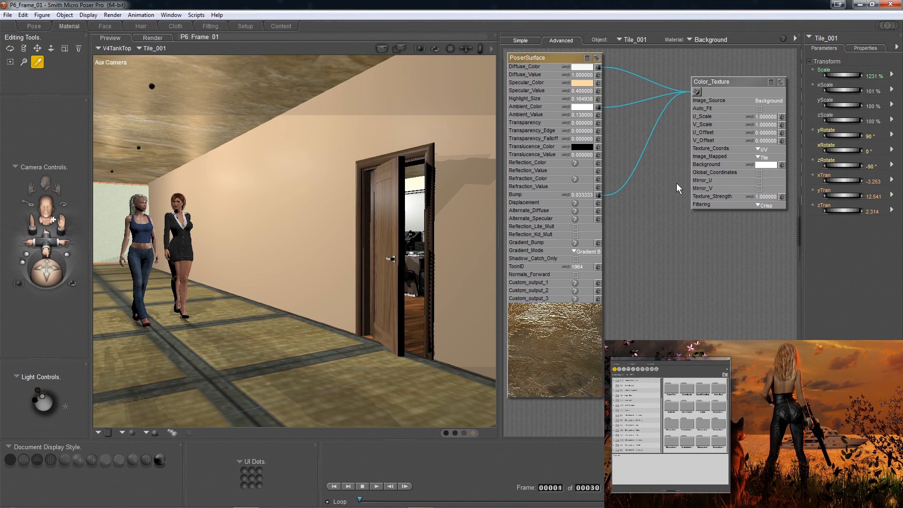
Return to the Pose room and render the hallway with the brightened ceiling tile
click(36, 26)
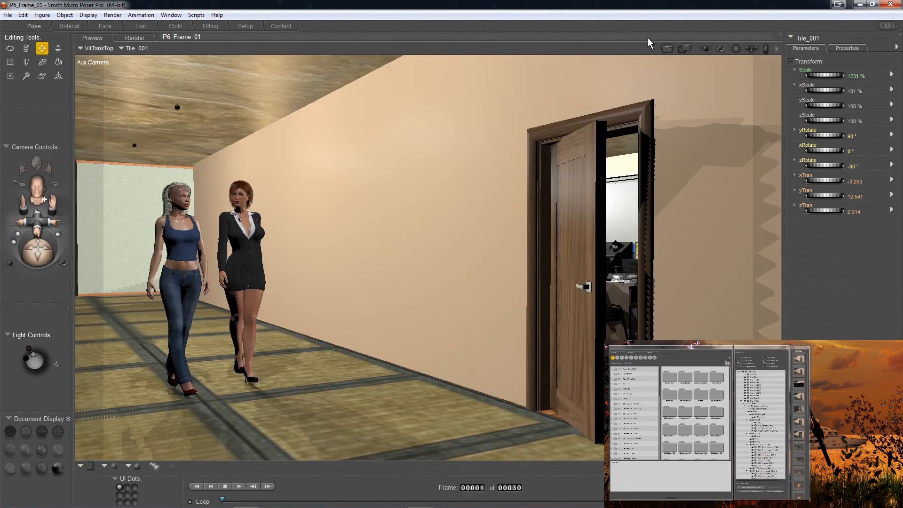
click(667, 48)
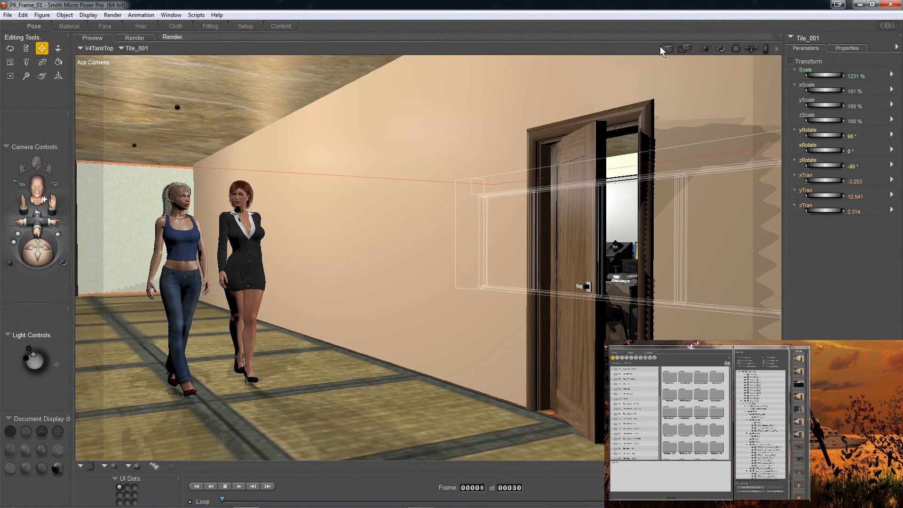
click(662, 48)
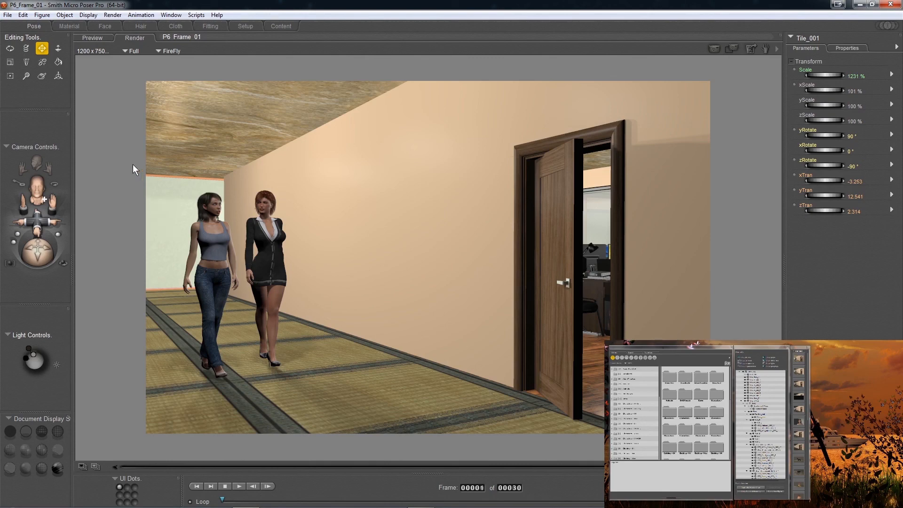
Return to the preview and set the hallway 6 light's zTran to 24.163
click(89, 37)
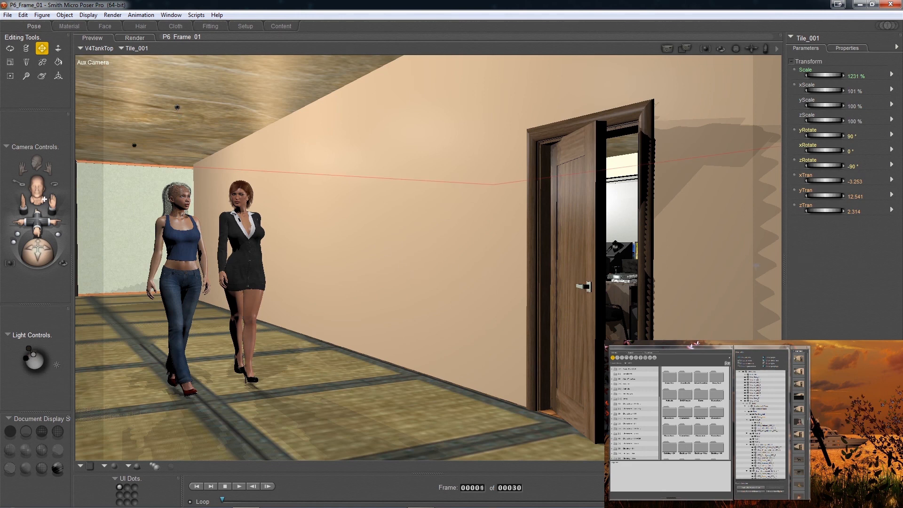
key(ctrl+z)
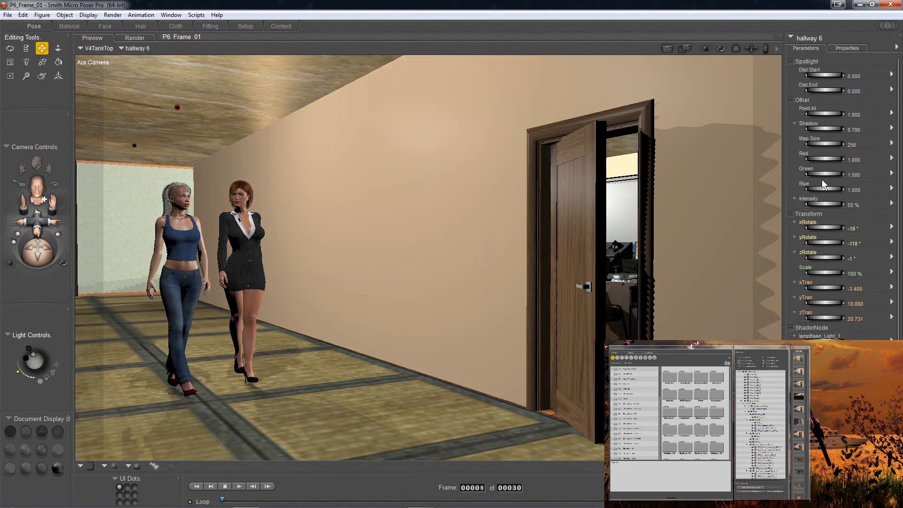
click(815, 317)
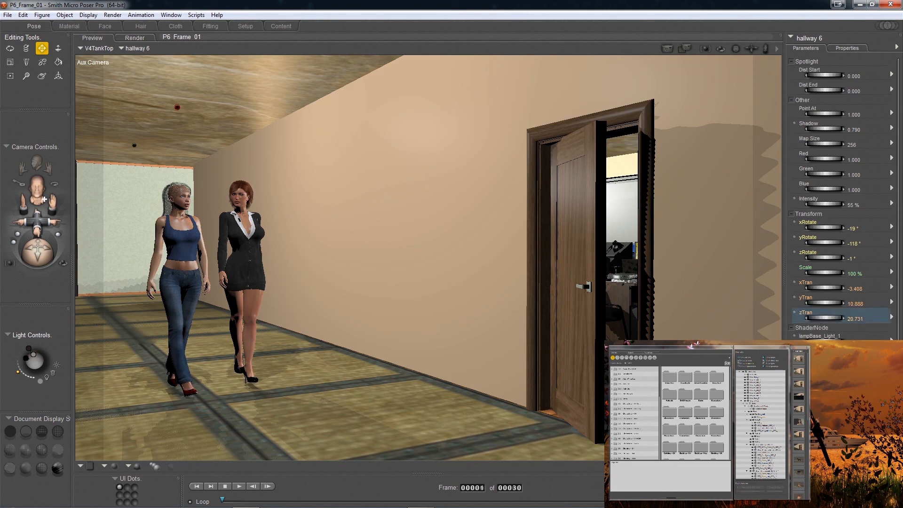
drag(815, 318, 857, 318)
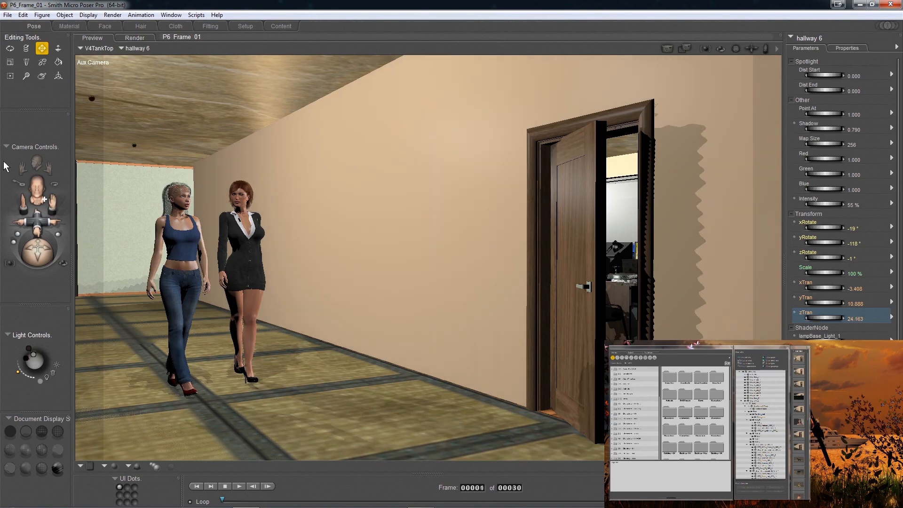
Switch to Aux Camera 2, pick the Fill light, review its properties and set its intensity to 77%
click(6, 147)
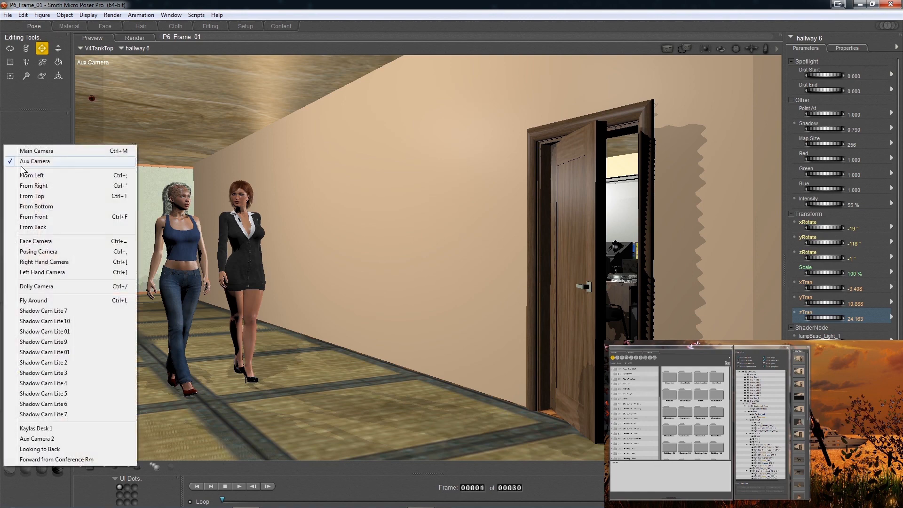
click(35, 440)
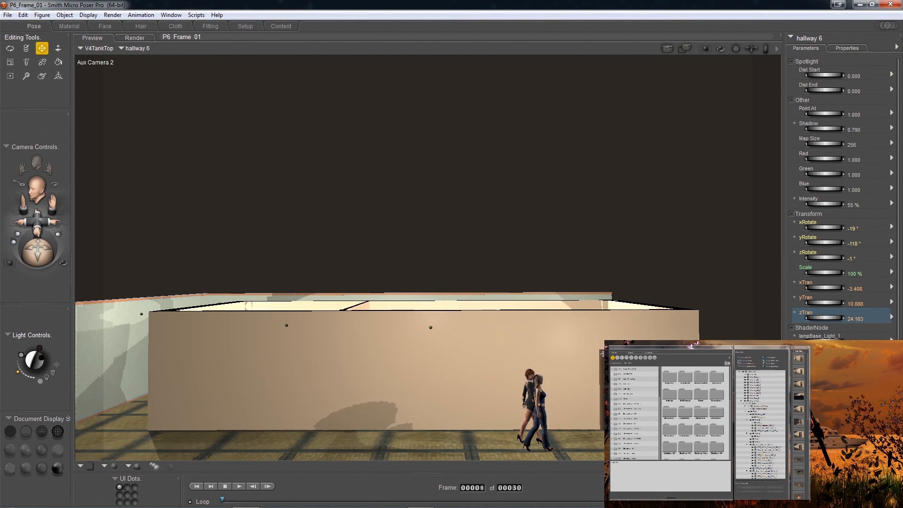
click(551, 382)
click(21, 356)
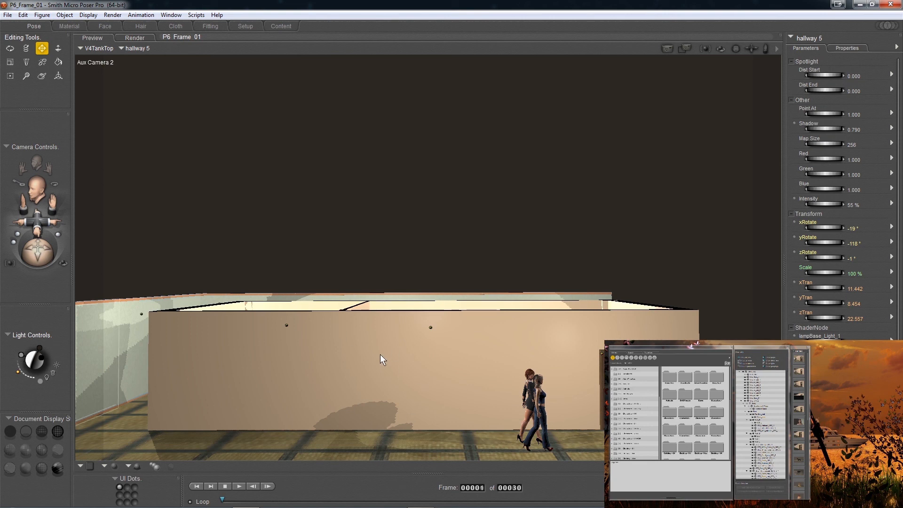
click(20, 354)
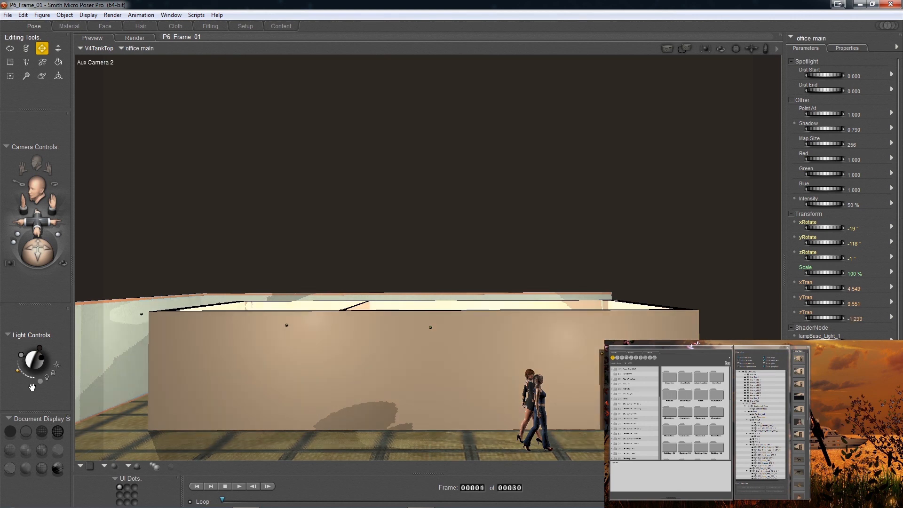
click(41, 357)
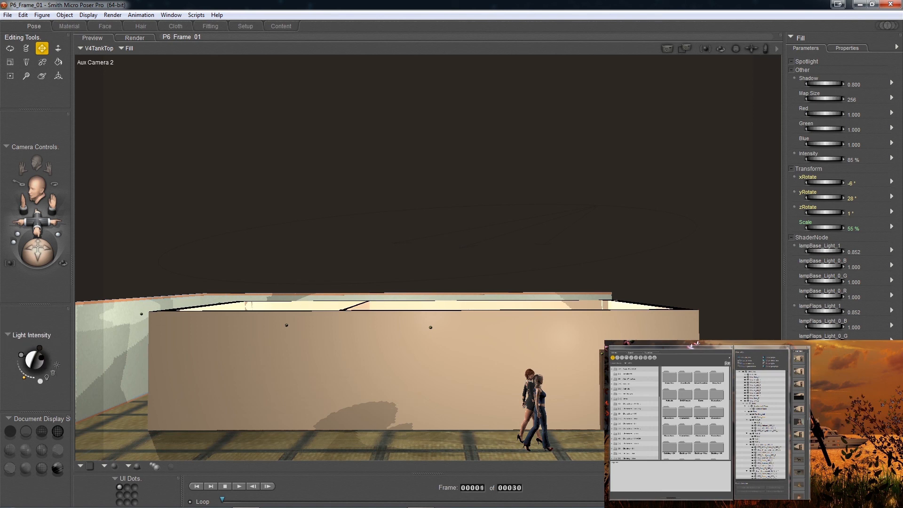
click(850, 49)
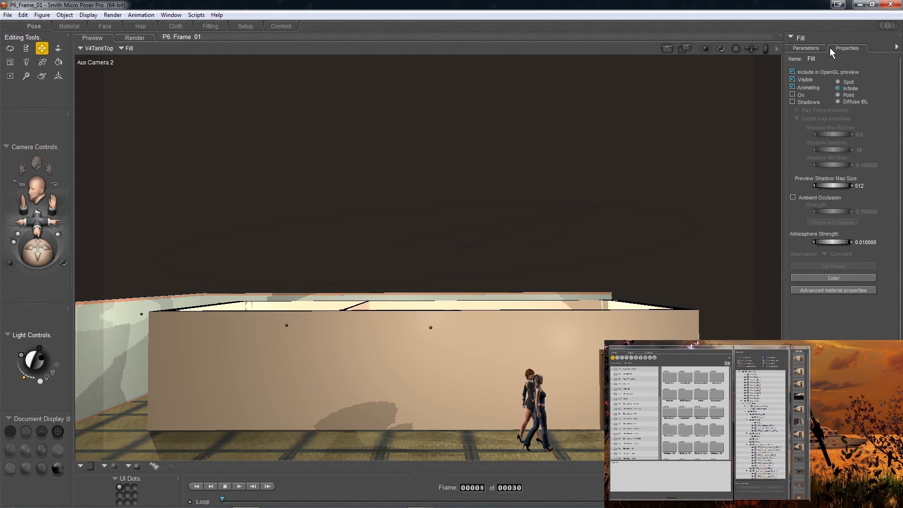
click(810, 48)
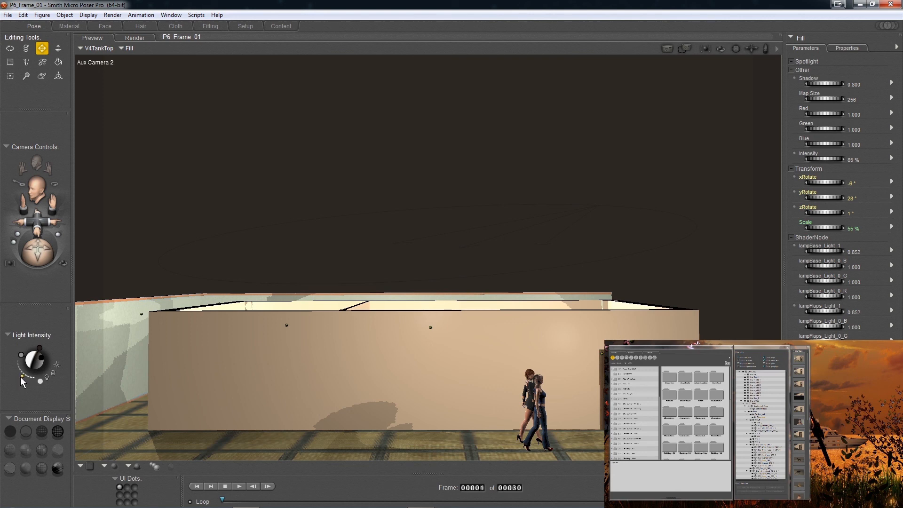
drag(20, 376, 18, 374)
Select the Tile_001 ceiling above the hallway and set its yTran to 11.990
drag(38, 251, 36, 243)
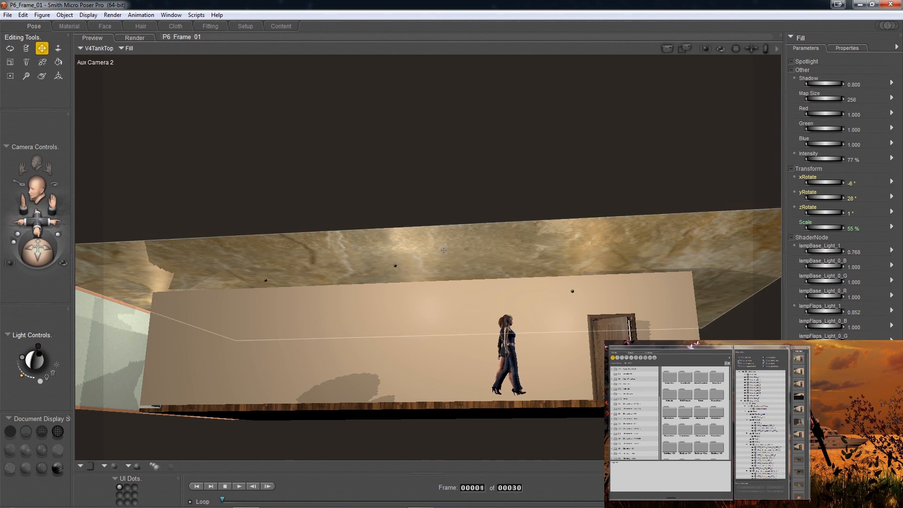
click(444, 250)
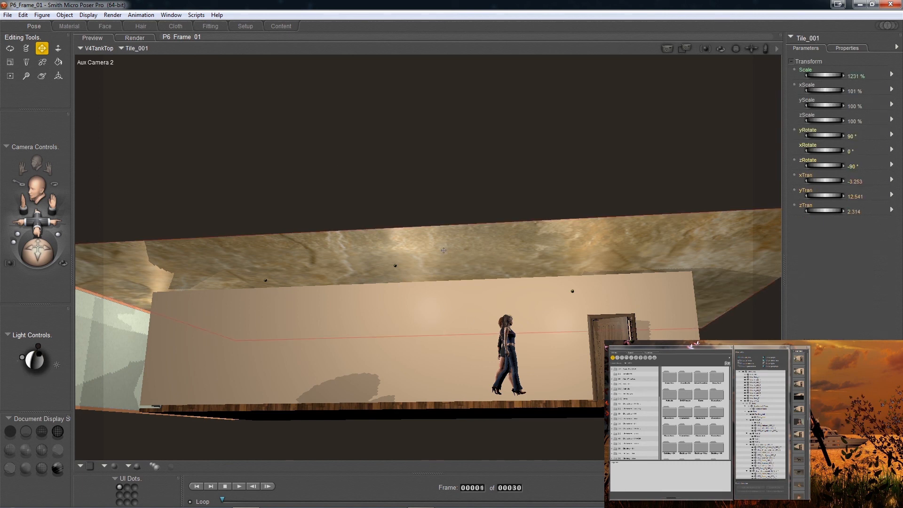
click(853, 48)
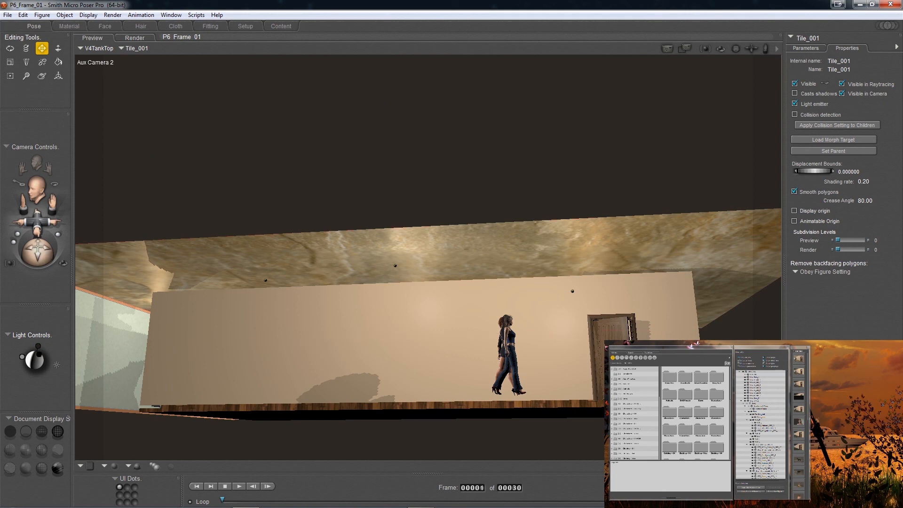
drag(38, 252, 26, 269)
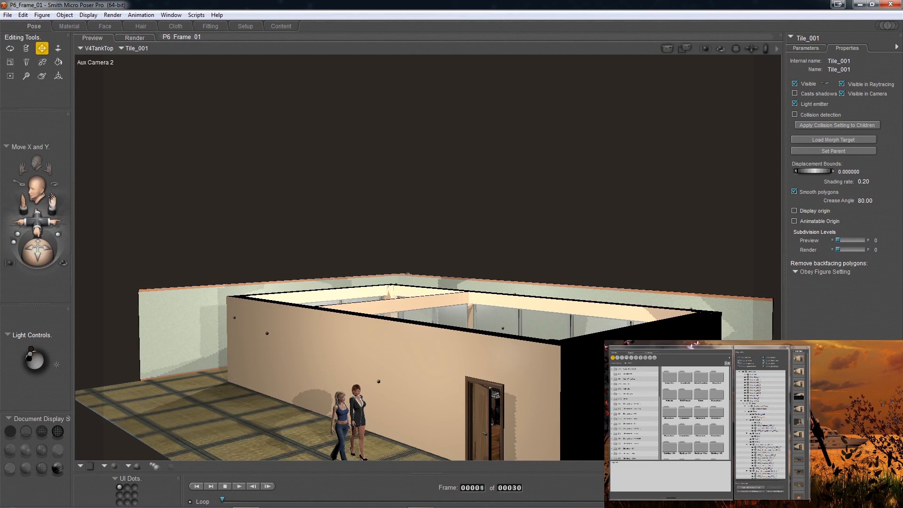
drag(53, 201, 54, 122)
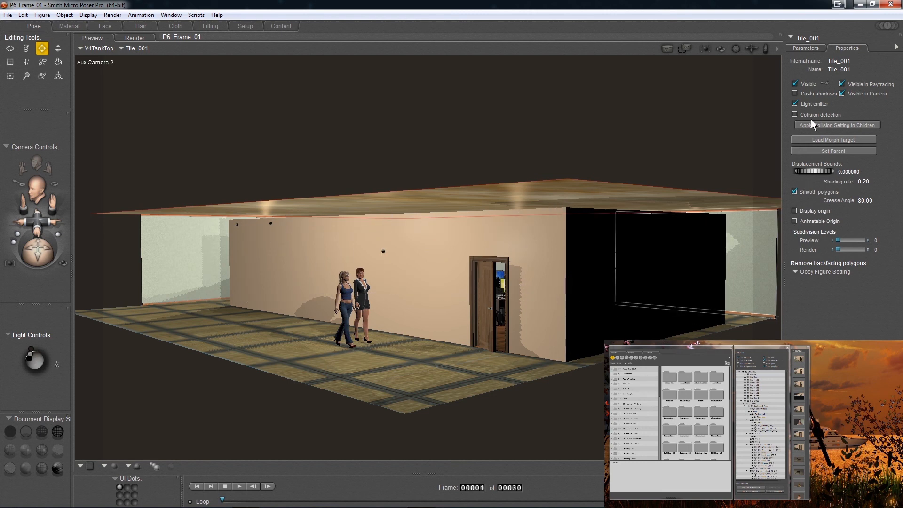
click(796, 47)
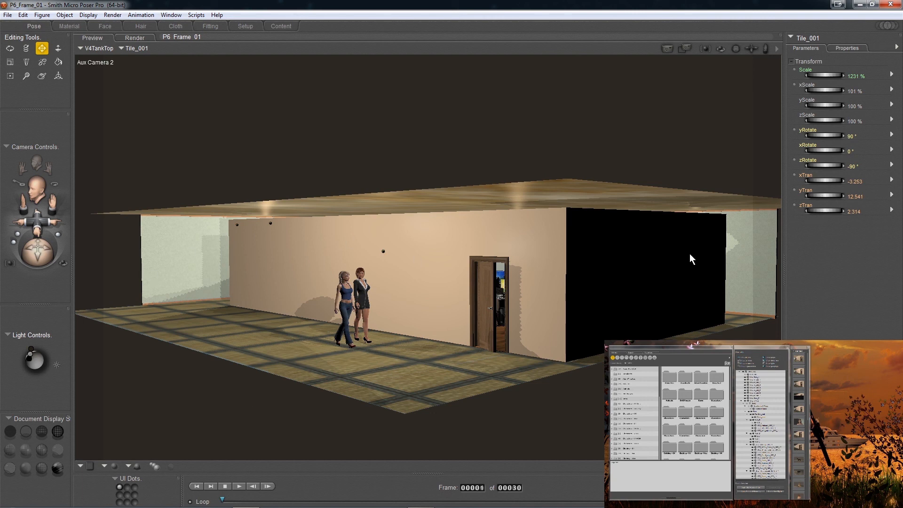
click(820, 196)
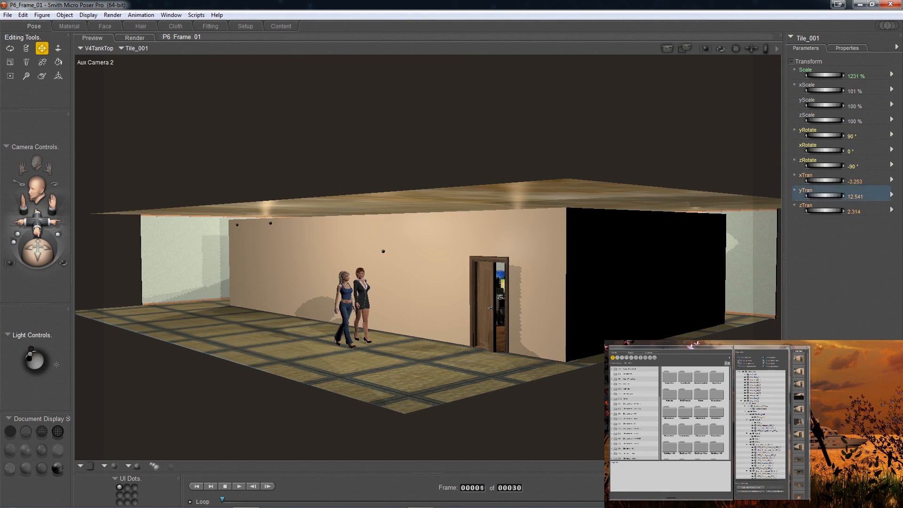
drag(819, 196, 800, 195)
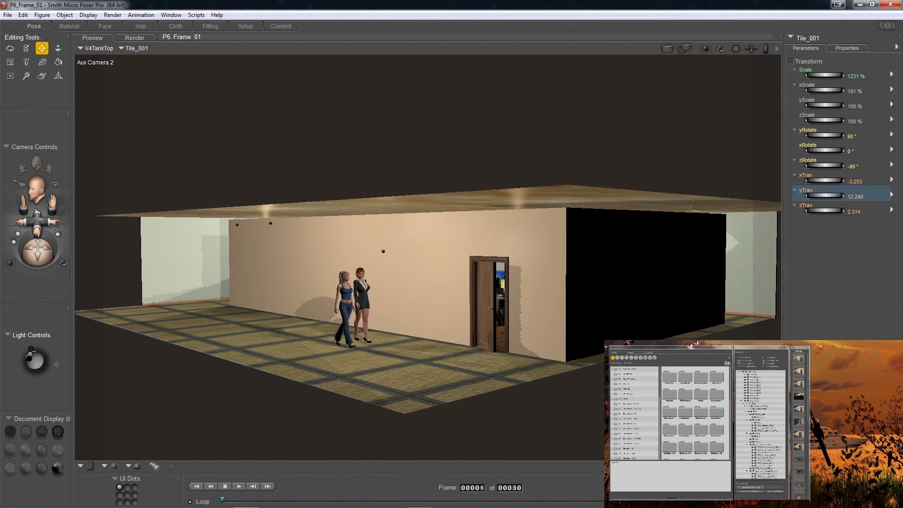
drag(800, 196, 790, 195)
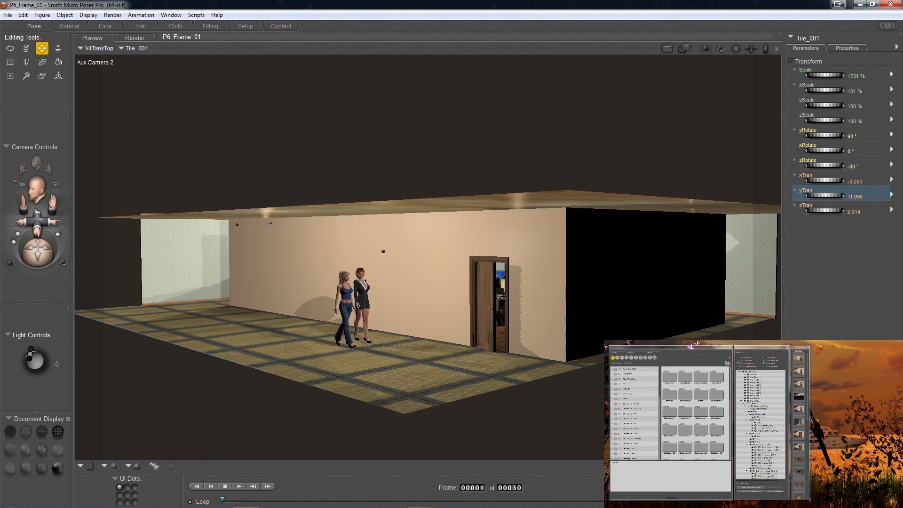
Lower the hallway 6 light to yTran 8.884 and the hallway 7 light to yTran 8.464
click(270, 223)
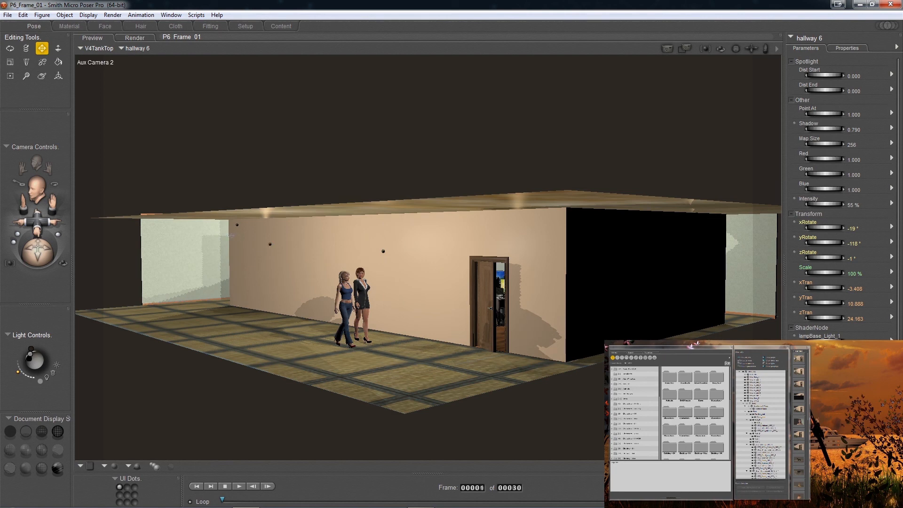
drag(231, 236, 234, 221)
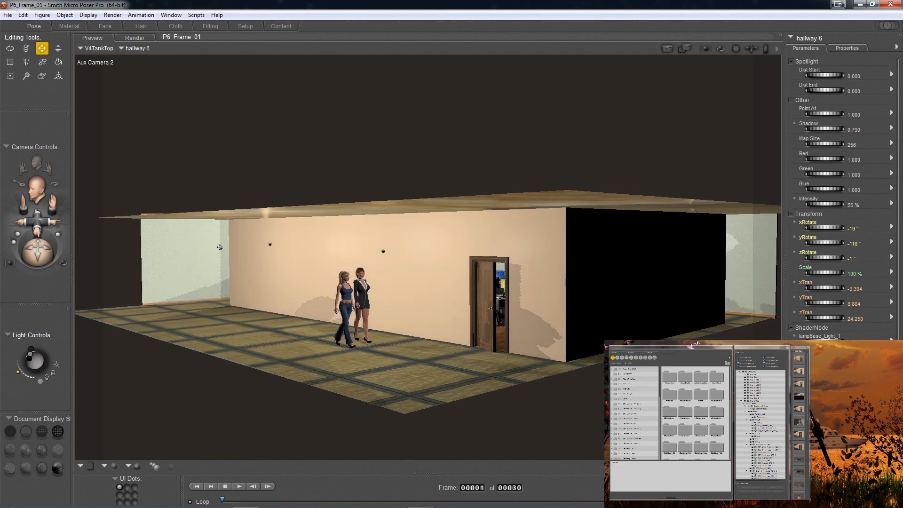
click(219, 247)
Render the hallway from the Aux Camera, then return to the preview
click(7, 147)
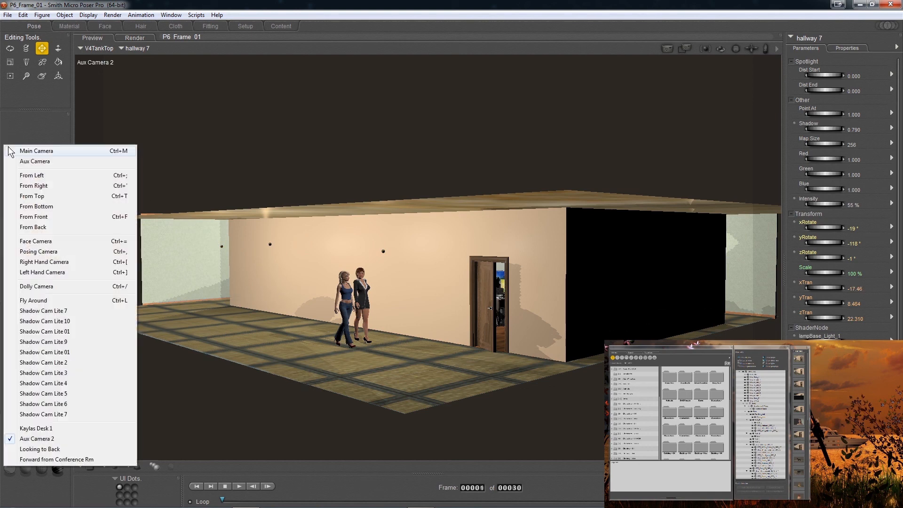
click(37, 161)
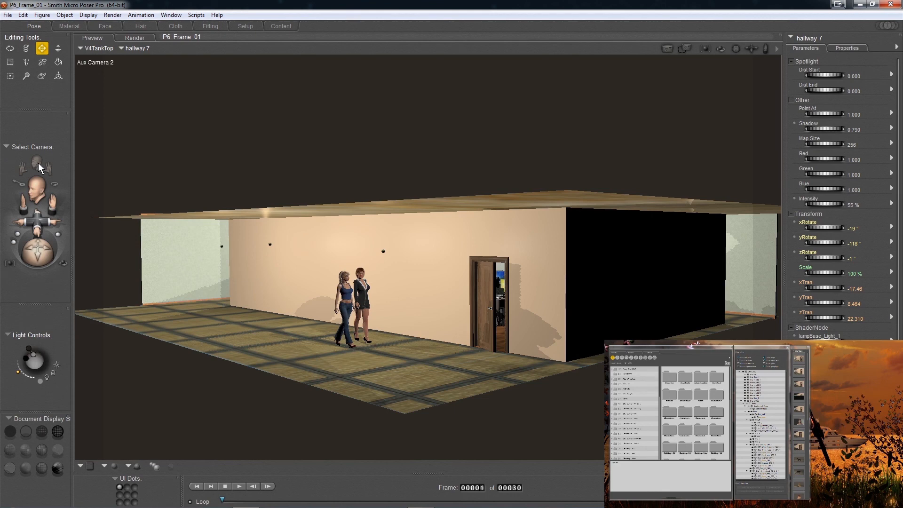
click(39, 164)
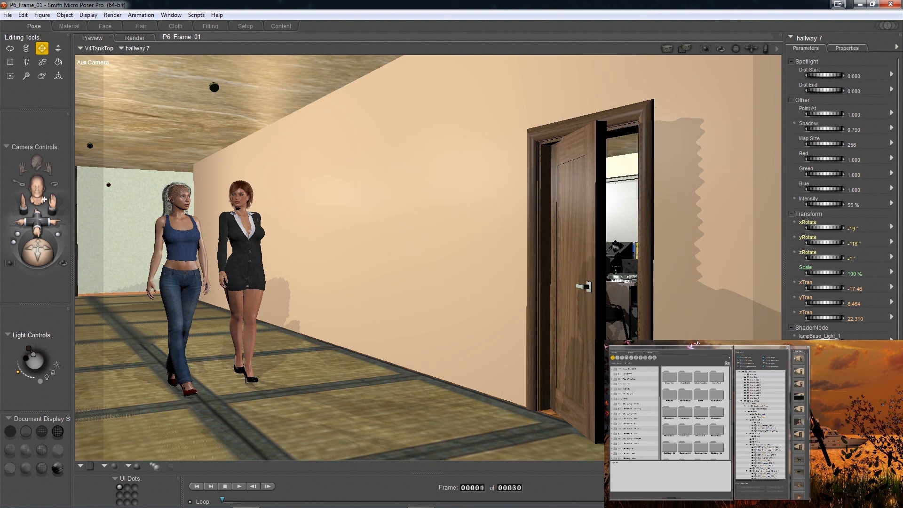
click(668, 47)
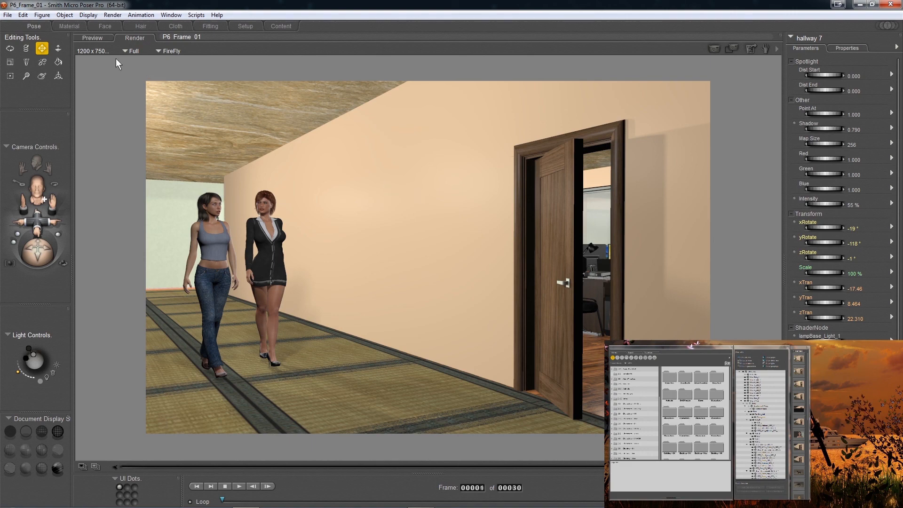
click(93, 39)
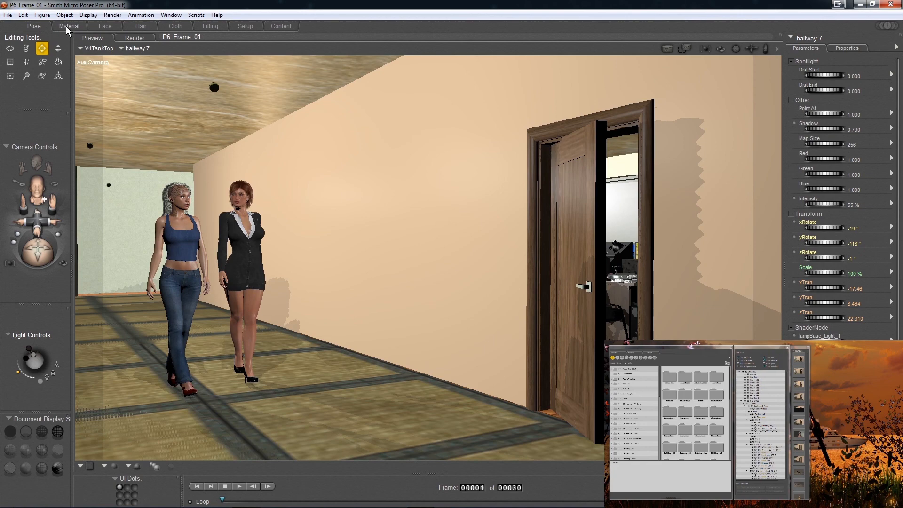
In the Material room, sample the hallway wall to load the STZ_Office Wall_02 material
click(68, 23)
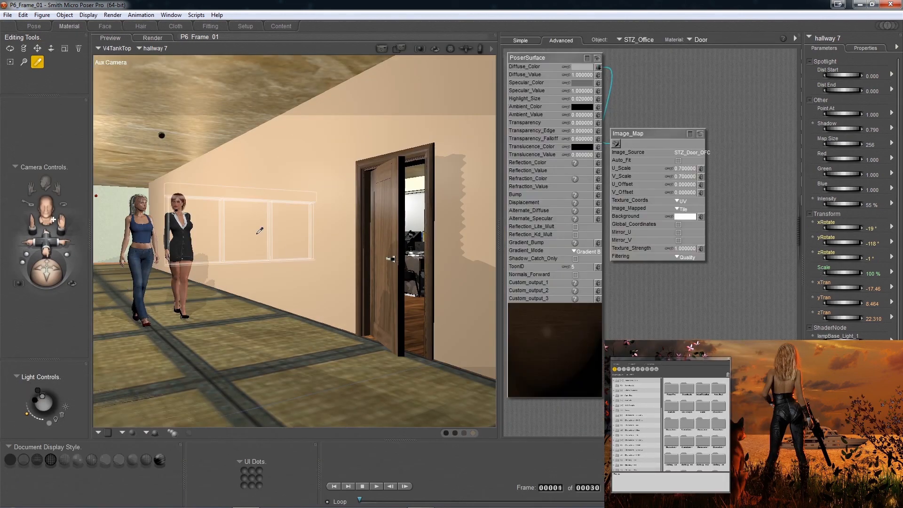
drag(651, 131, 709, 113)
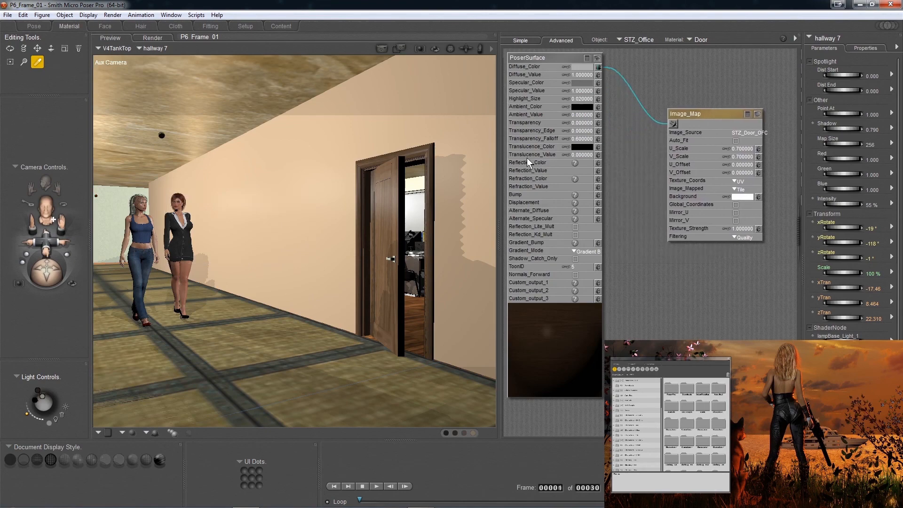
click(279, 190)
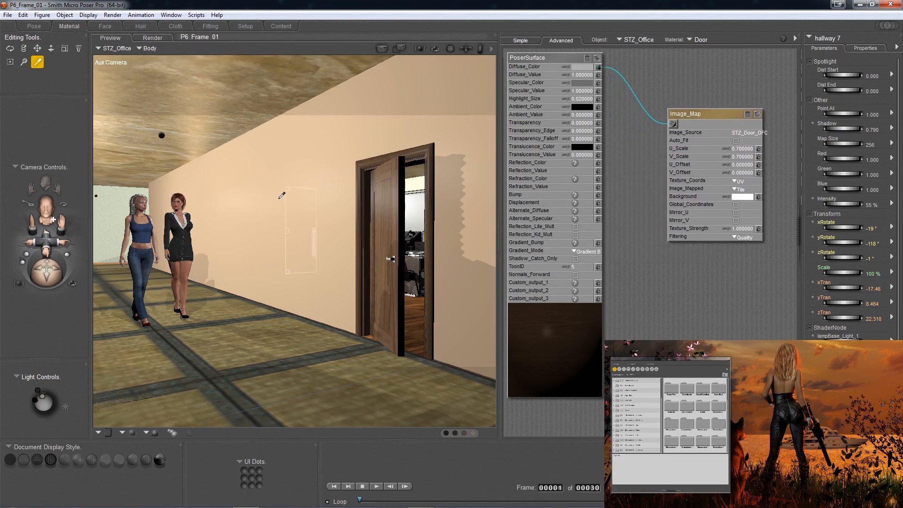
click(280, 199)
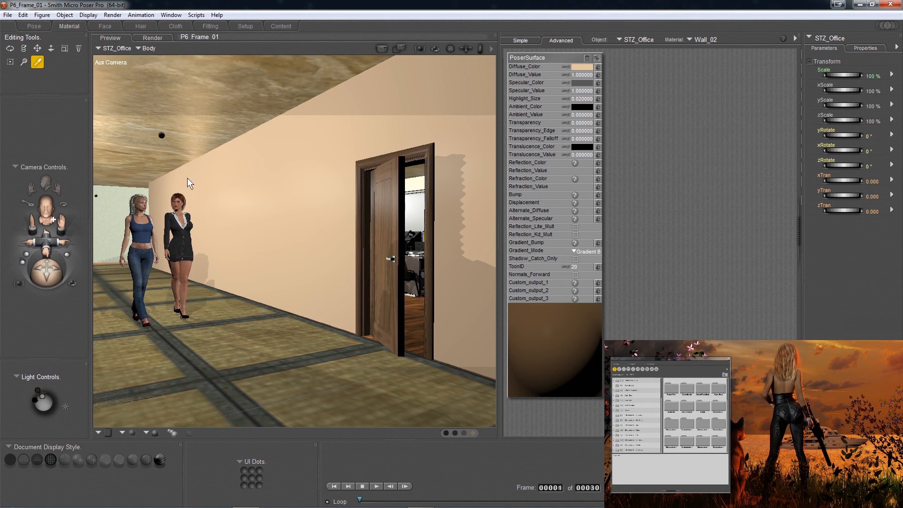
Add a 3D texture noise node to the Wall_02 material and place it beside the PoserSurface node
right_click(706, 141)
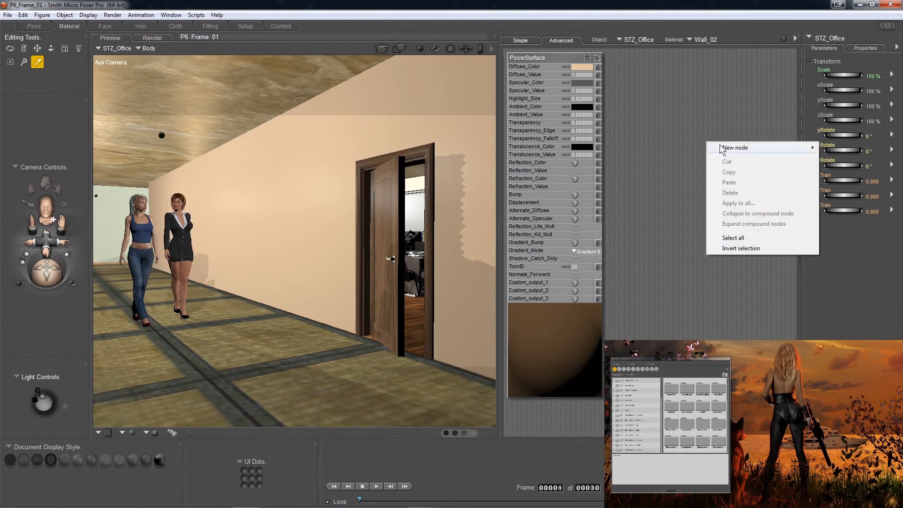
mouse_move(730, 149)
mouse_move(843, 192)
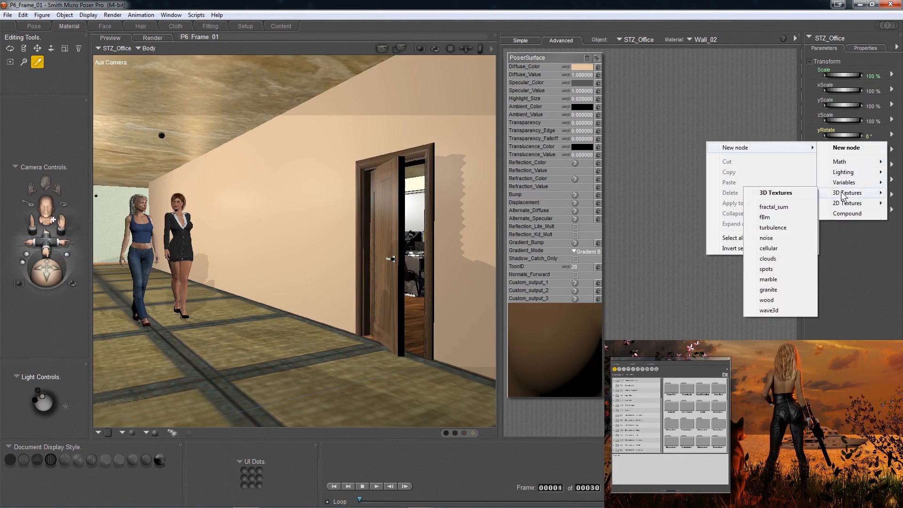
click(772, 239)
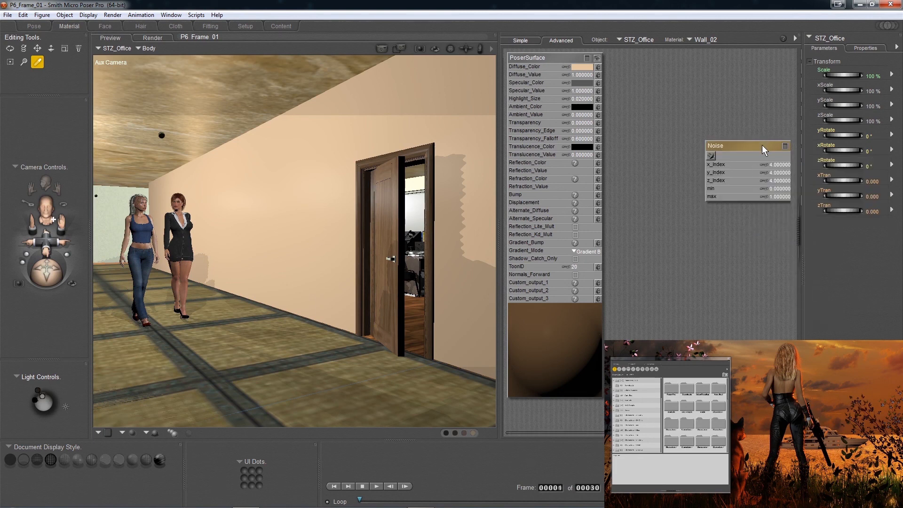
drag(762, 144, 721, 134)
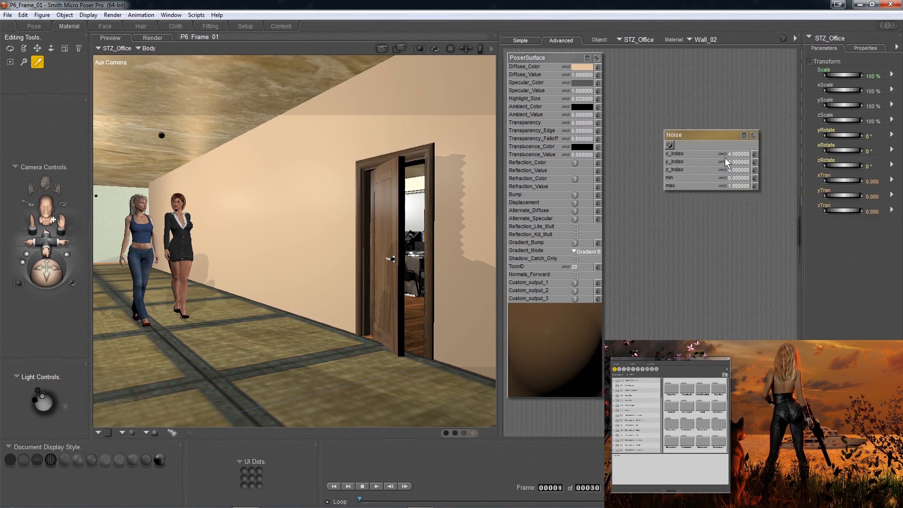
Set the Noise node's x_Index and y_Index to 1
click(730, 154)
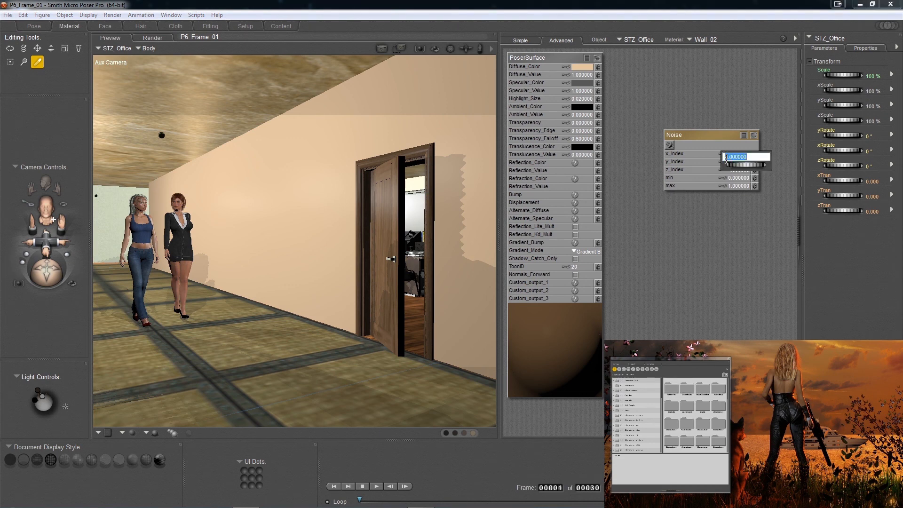
drag(725, 158, 729, 159)
text(1)
key(Return)
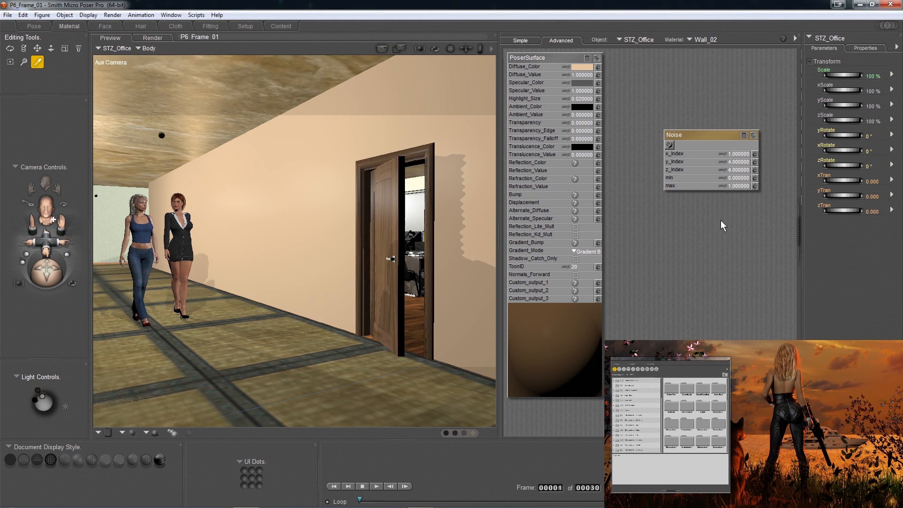
click(729, 162)
text(1)
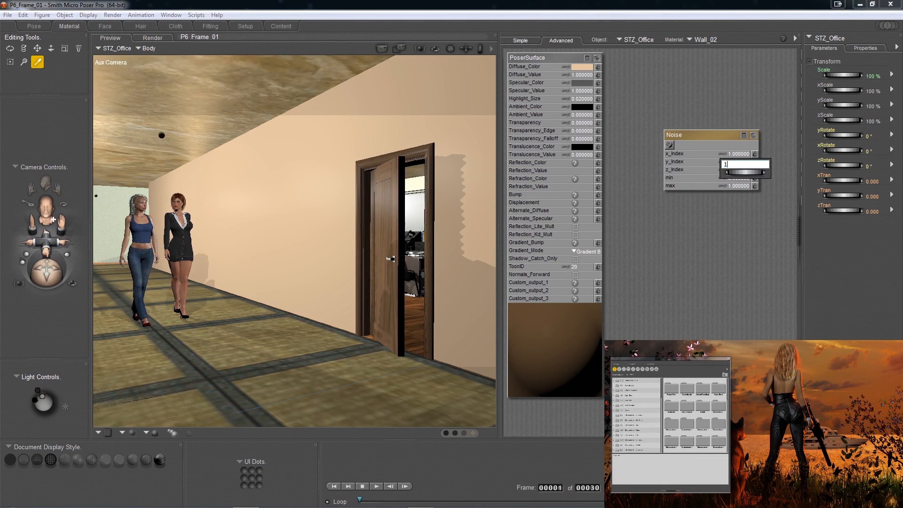
key(Return)
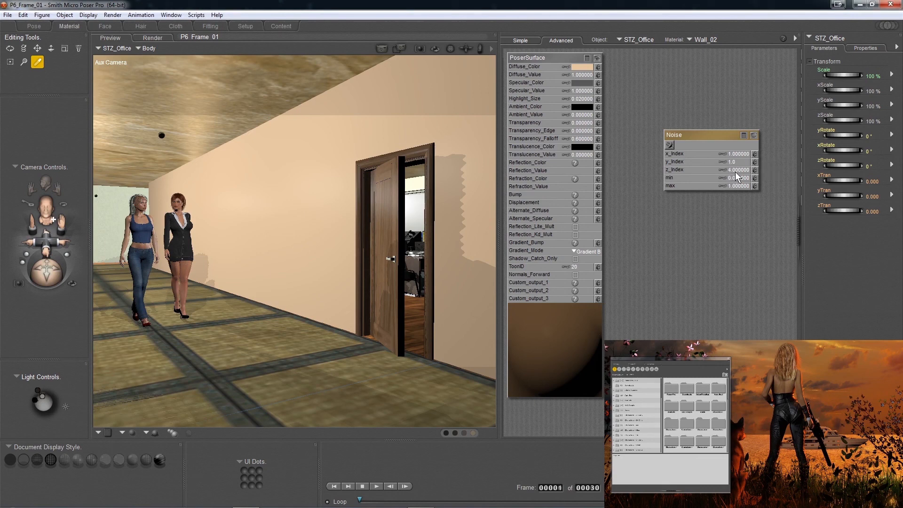
Set the Noise node's z_Index to 1 and connect the node to the PoserSurface Bump channel
click(735, 172)
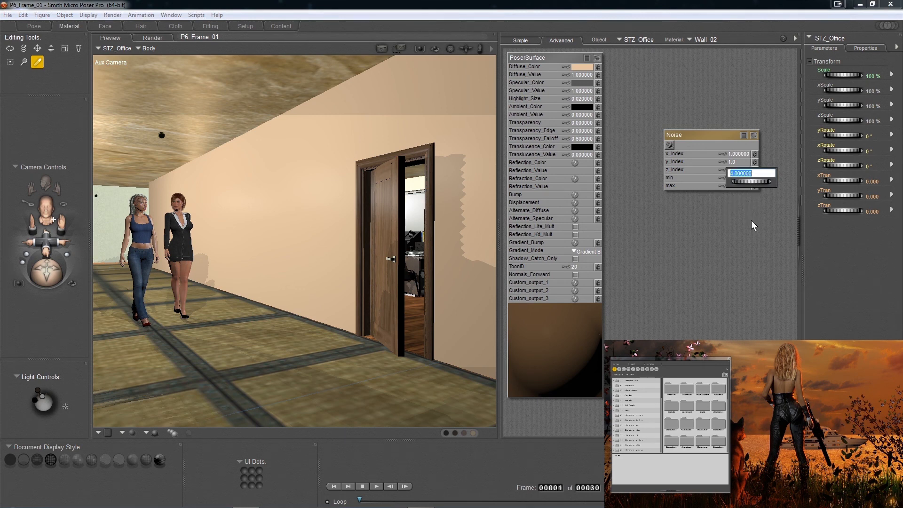
text(1.)
key(Return)
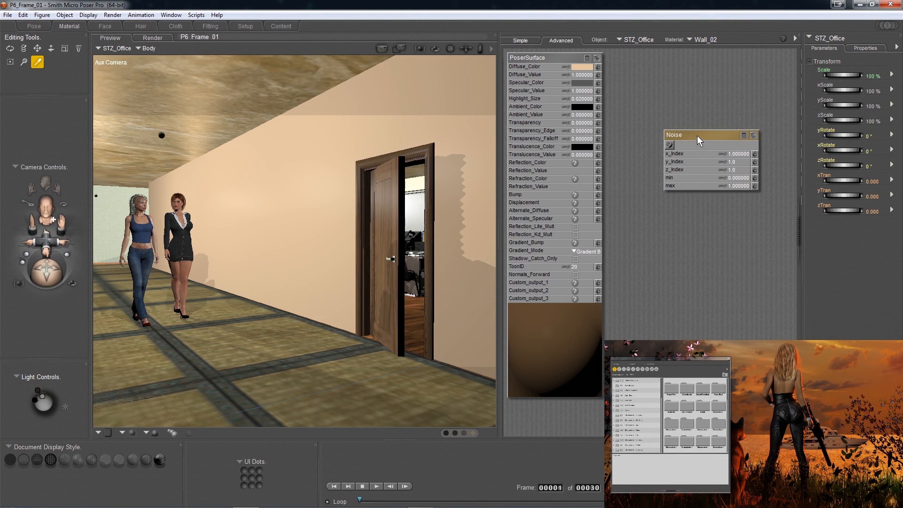
drag(697, 136, 599, 196)
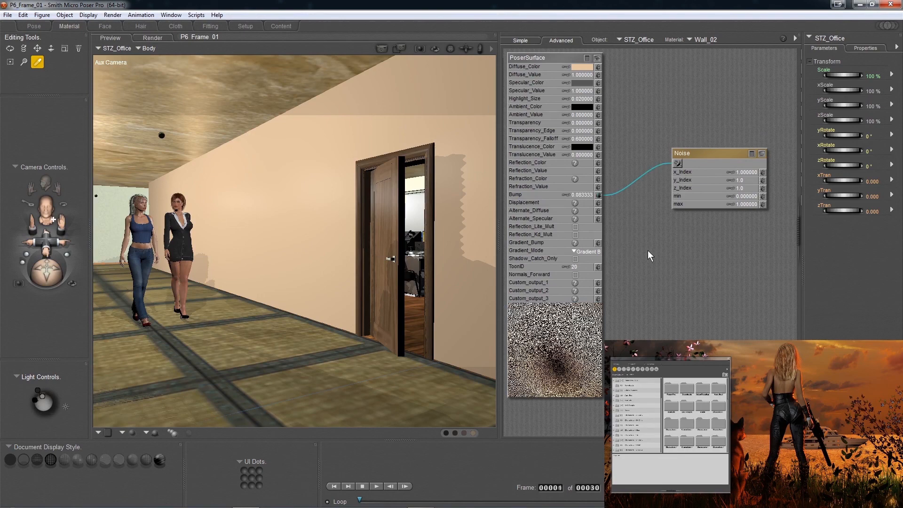
Set the Wall_02 material's Bump value to 0.023333
click(586, 195)
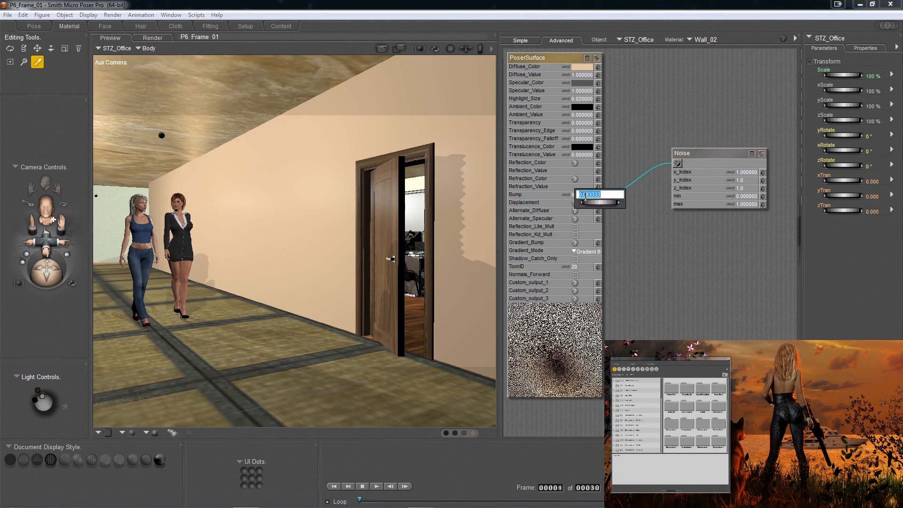
text(2)
key(Return)
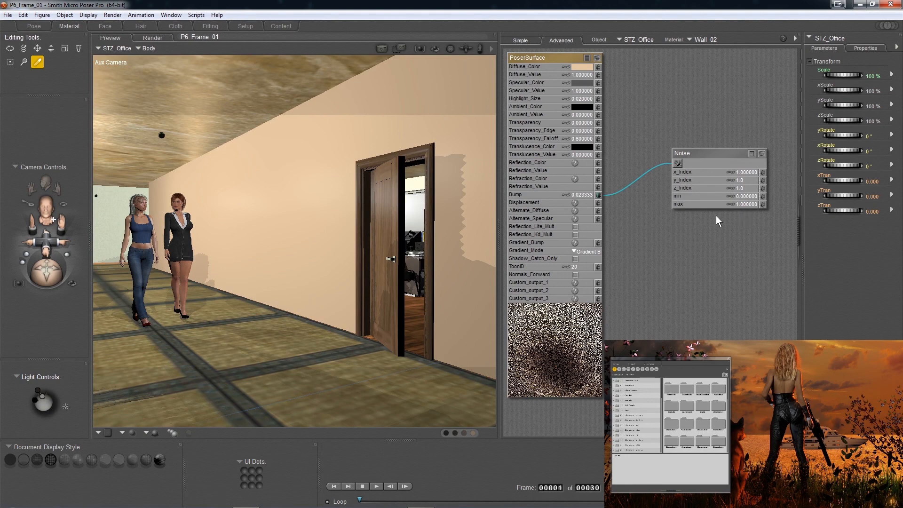
Reduce the Wall_02 material's Bump value to 0.003333
click(588, 194)
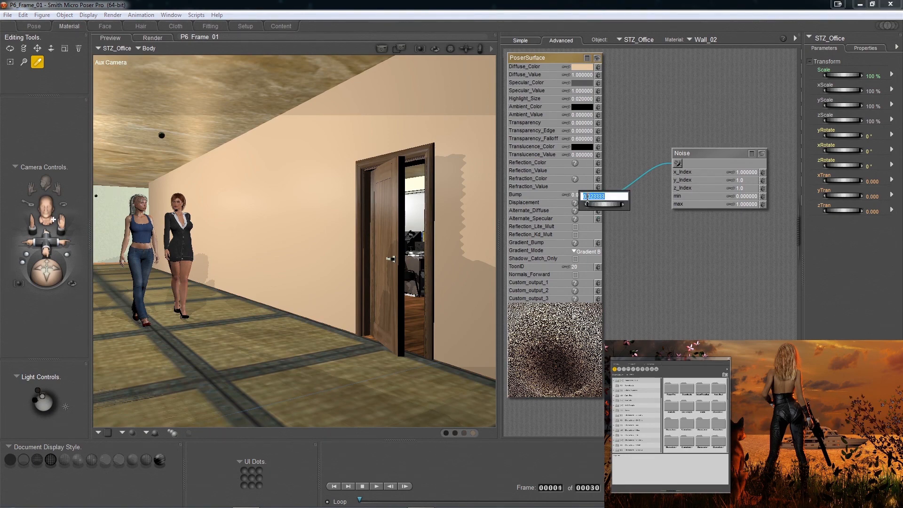
click(593, 196)
key(BackSpace)
text(0)
key(Return)
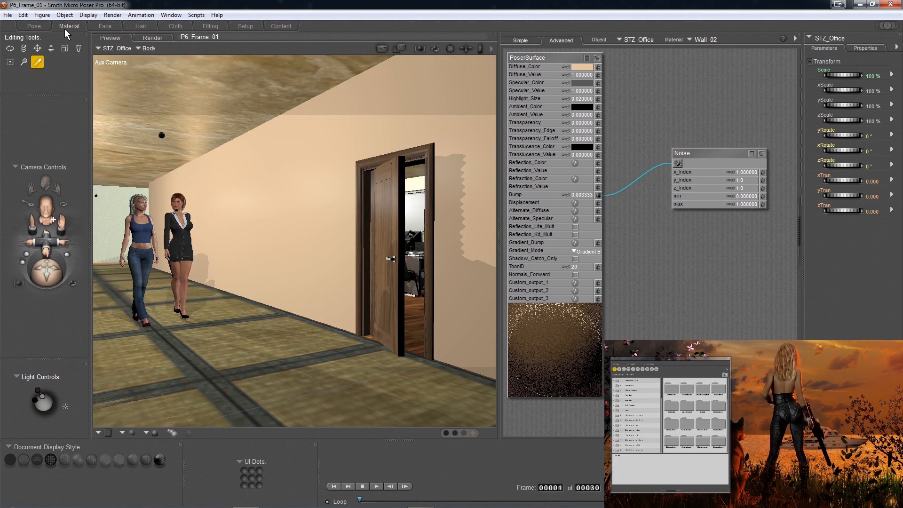
Return to the Pose room, render the hallway from the Aux Camera, and compare the rendered wall with the preview
click(32, 26)
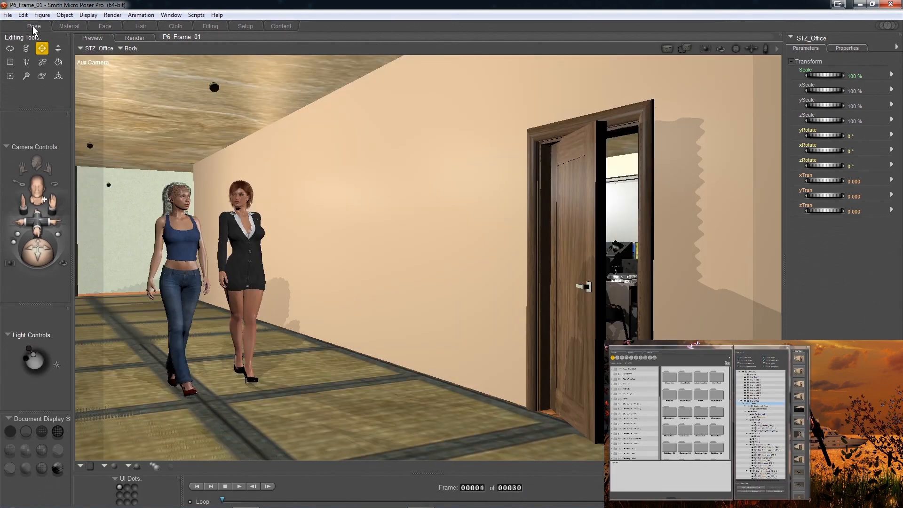
click(664, 50)
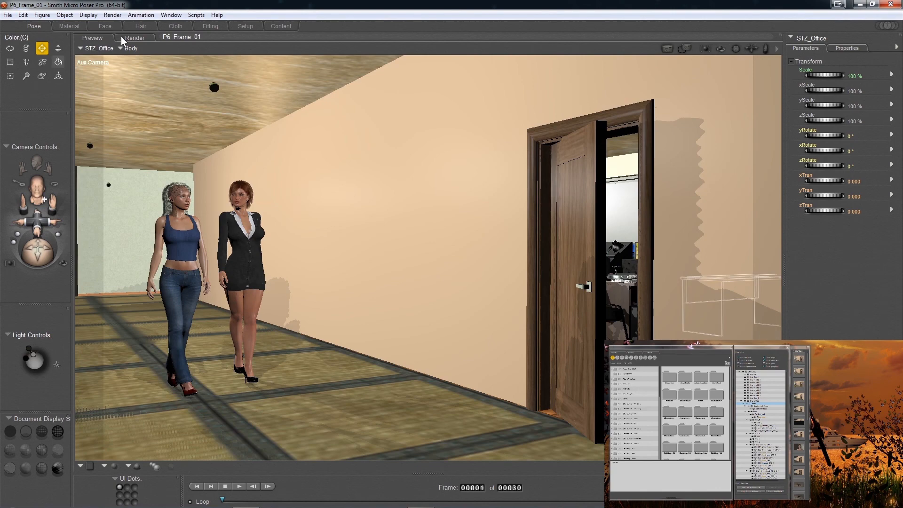
click(124, 37)
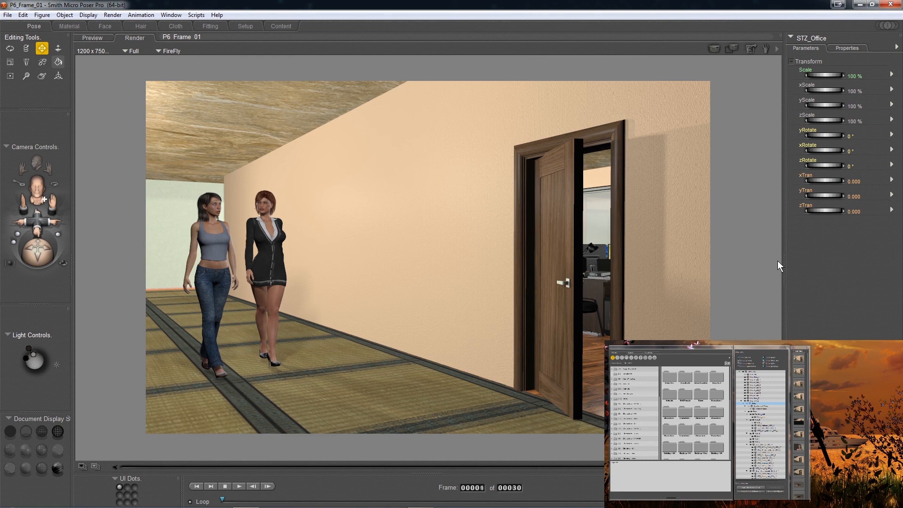
click(89, 39)
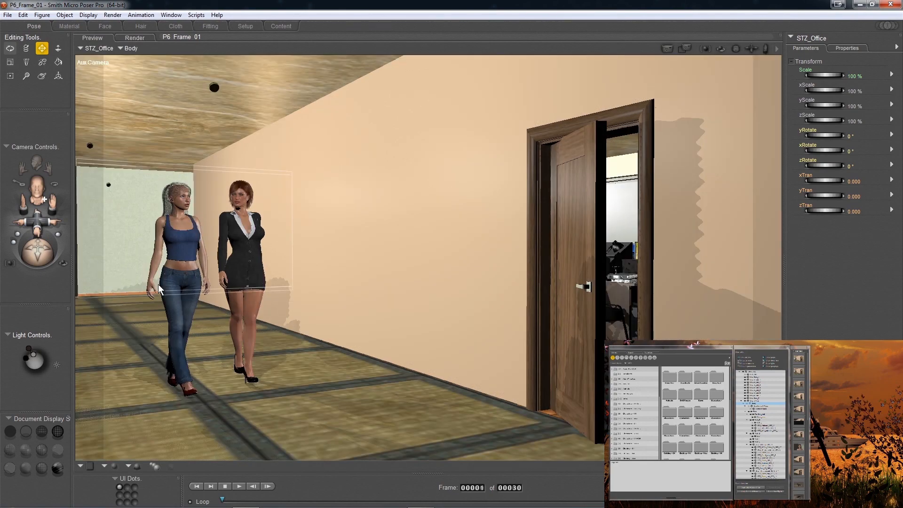
click(135, 37)
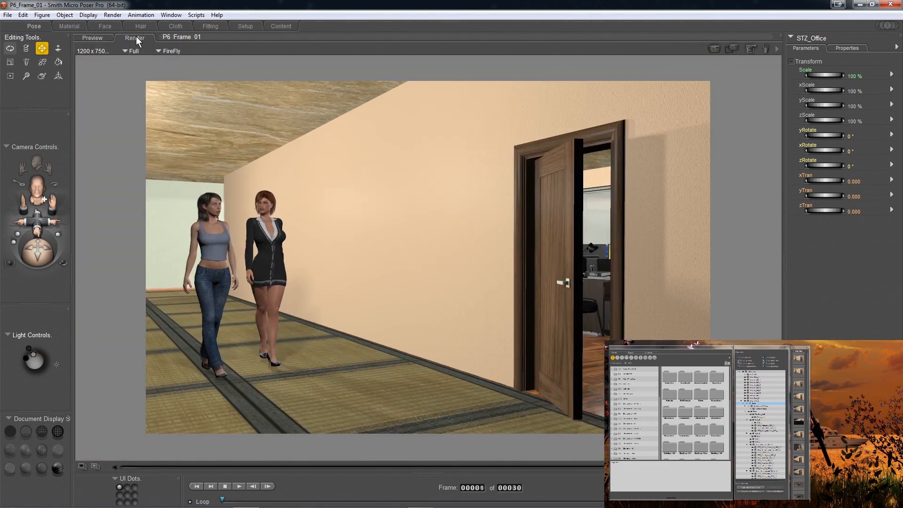